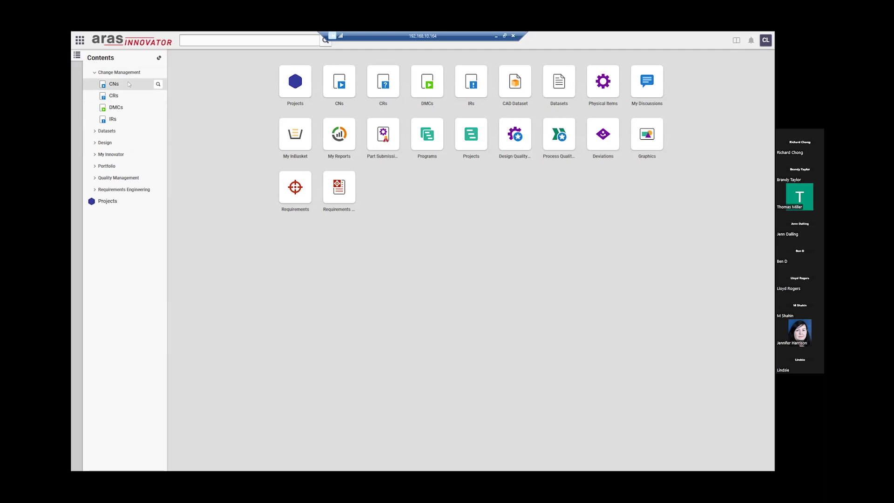
# - Expand the Design and Datasets groups in the contents tree and open the Physical Items search
pyautogui.click(105, 143)
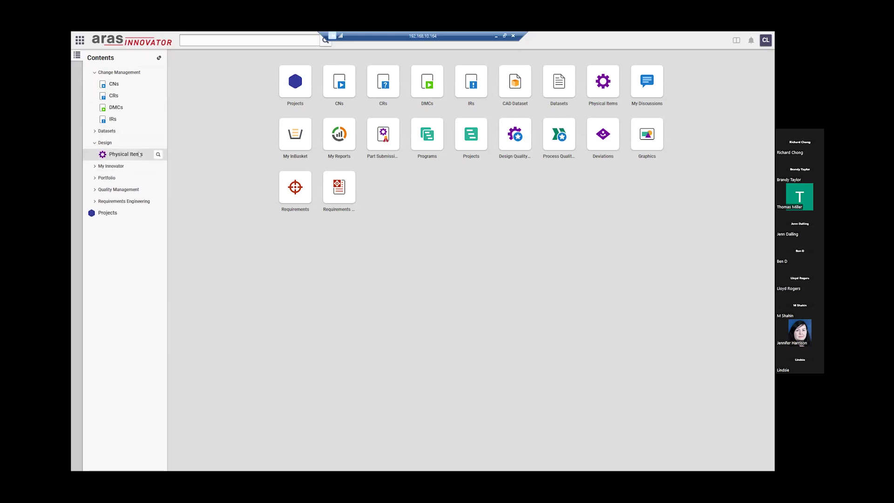
pyautogui.click(102, 131)
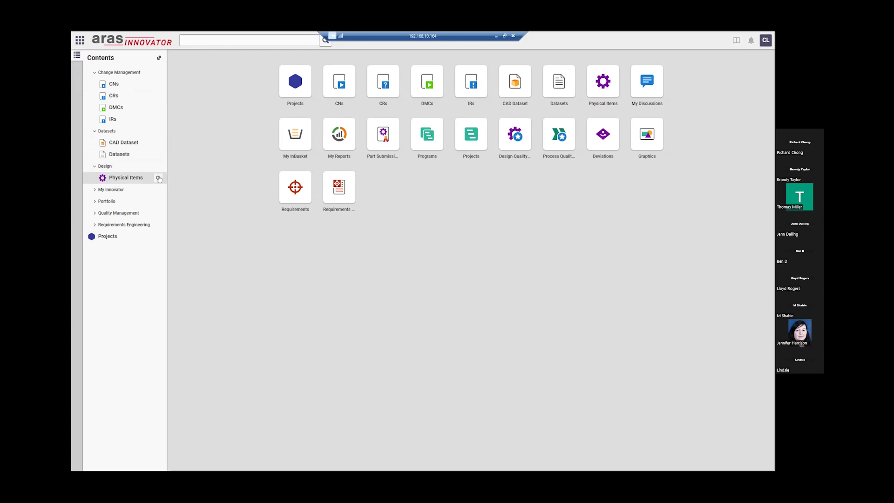
pyautogui.click(158, 178)
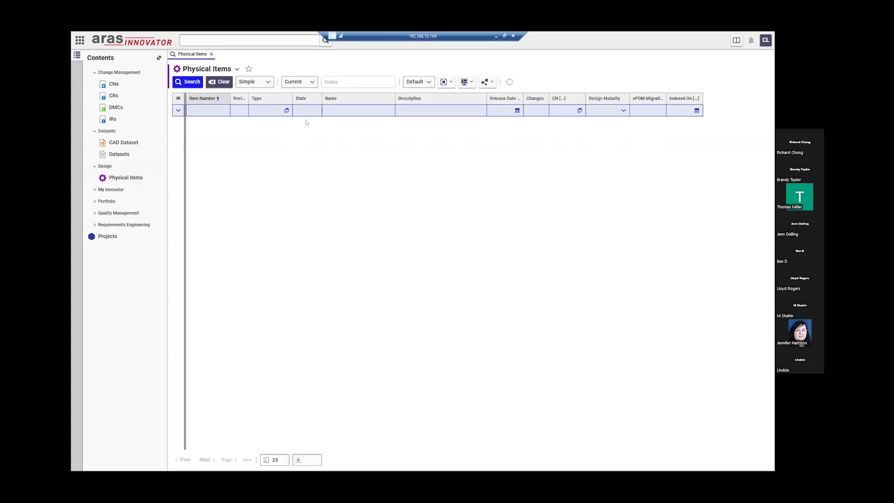
# - Search all physical items and open the Bicycle assembly 2003870
pyautogui.click(185, 81)
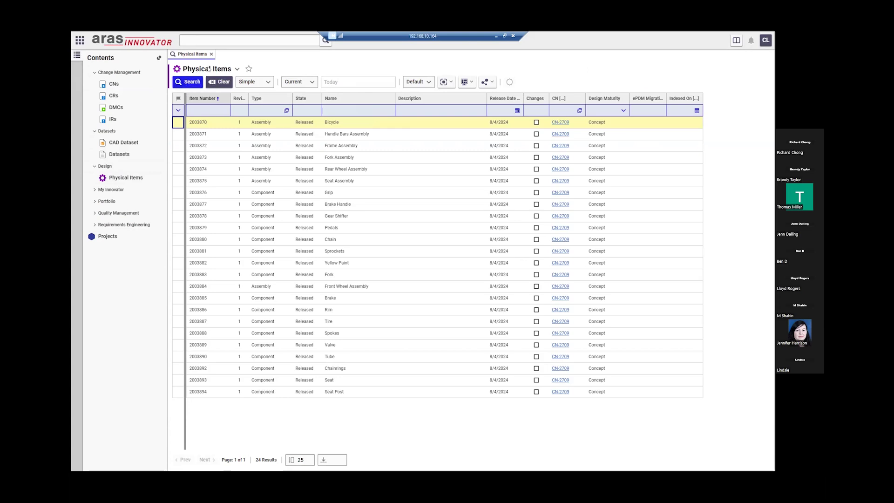
pyautogui.doubleClick(341, 124)
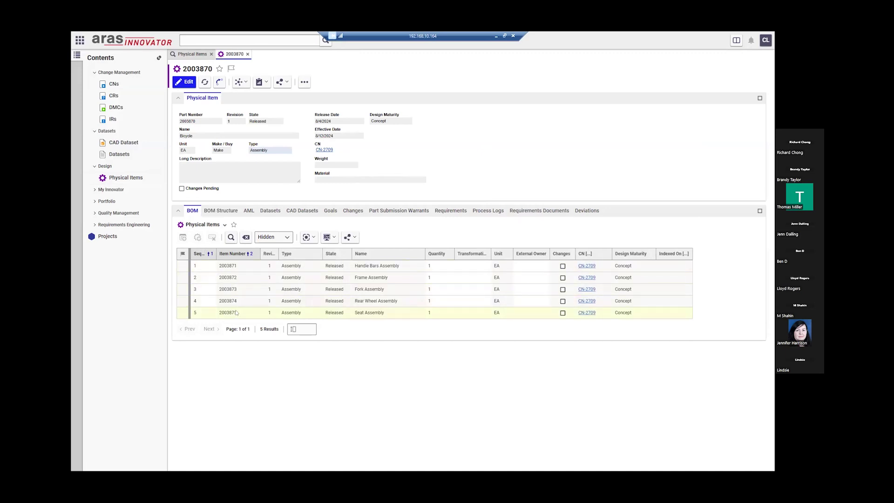
# - Review the Bicycle's fully expanded BOM Structure, then close the 2003870 and Physical Items tabs
pyautogui.click(222, 210)
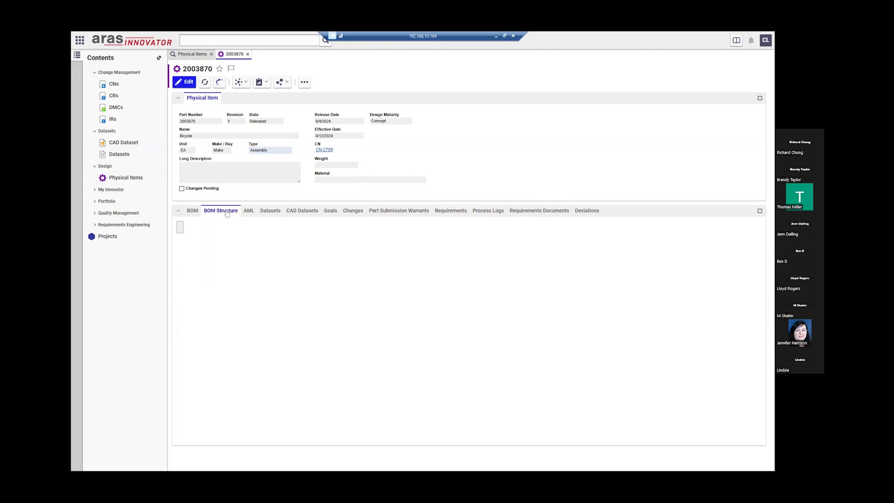
pyautogui.click(759, 212)
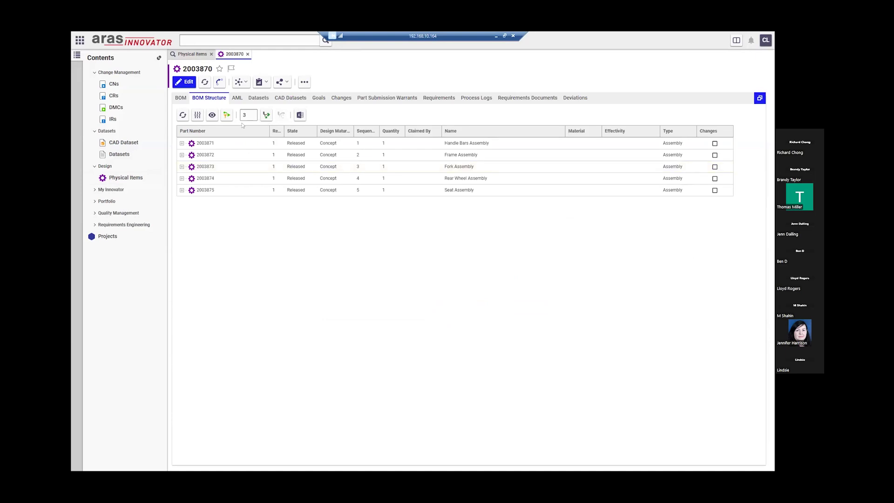
pyautogui.click(267, 115)
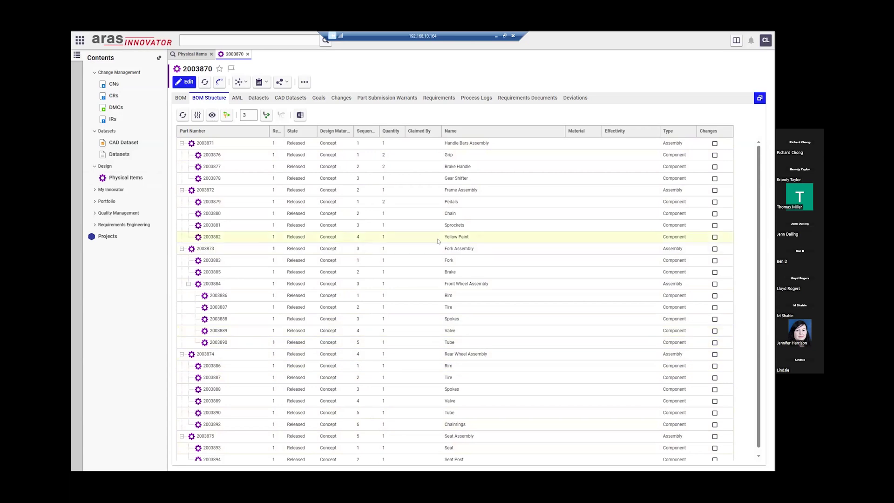
pyautogui.click(759, 98)
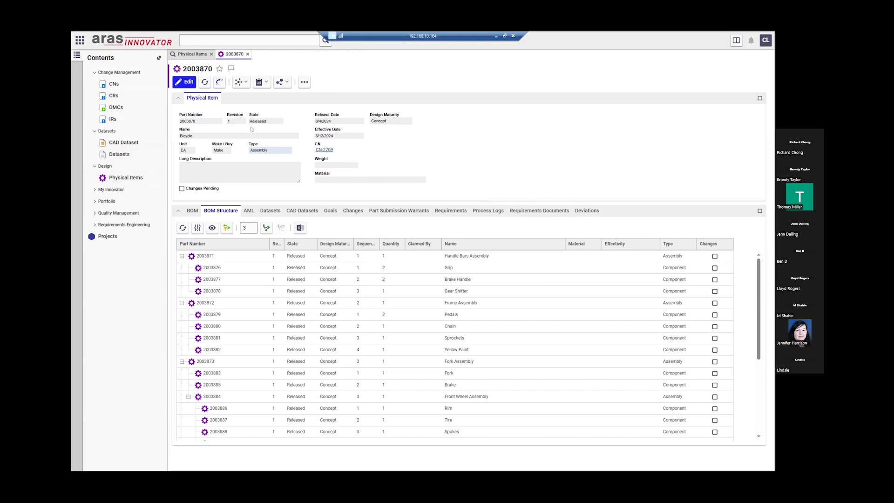
pyautogui.doubleClick(228, 120)
pyautogui.click(248, 54)
pyautogui.click(211, 54)
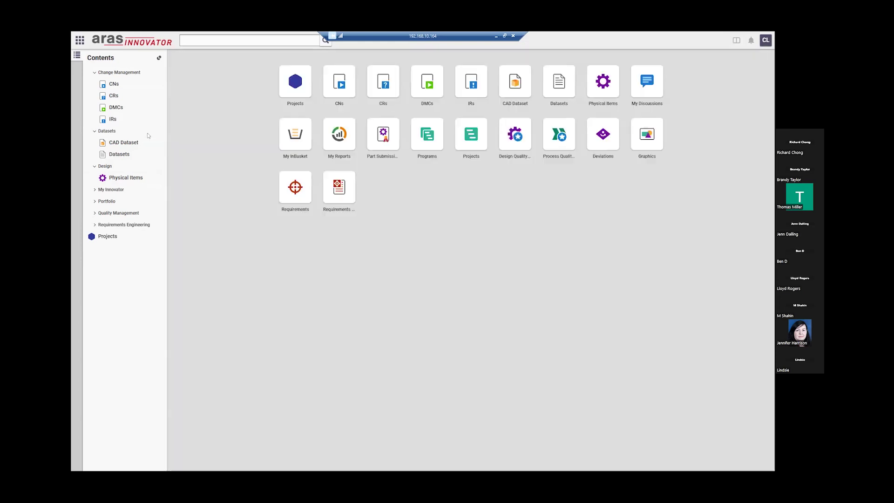
# - Search the CAD datasets, open the Bicycle dataset 2003870.SLDASM, then close it
pyautogui.click(156, 142)
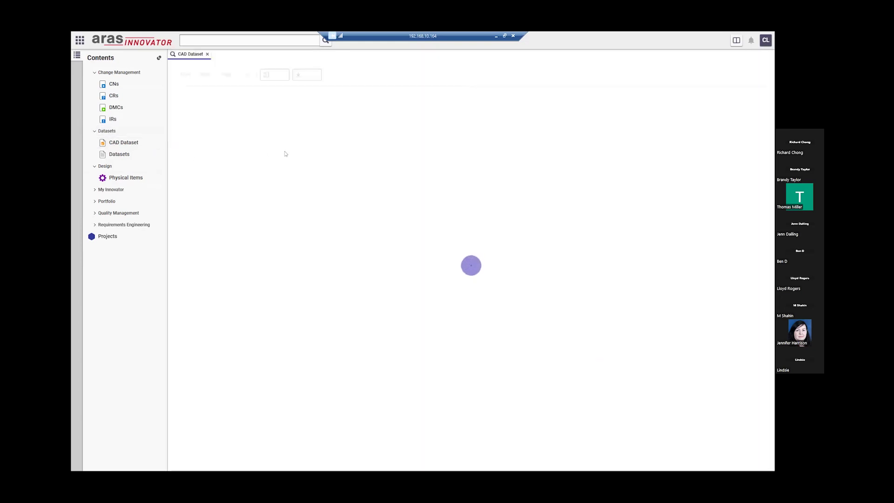
pyautogui.click(190, 83)
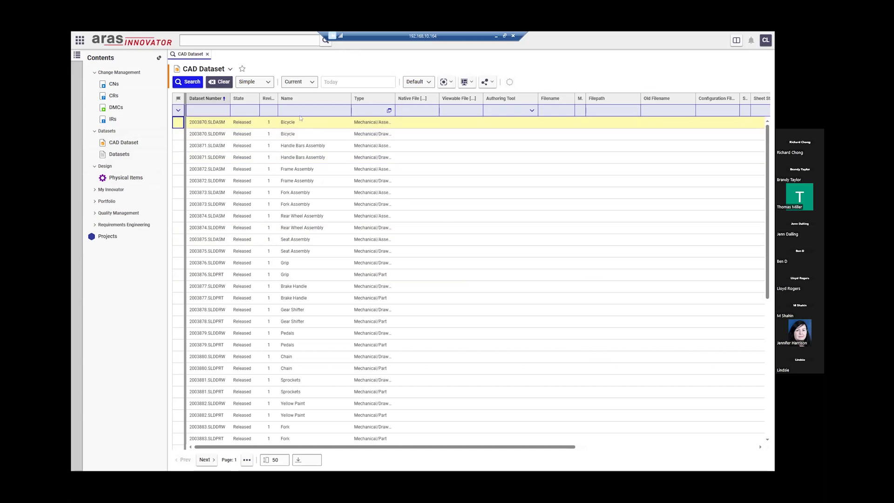
pyautogui.click(296, 123)
pyautogui.doubleClick(296, 123)
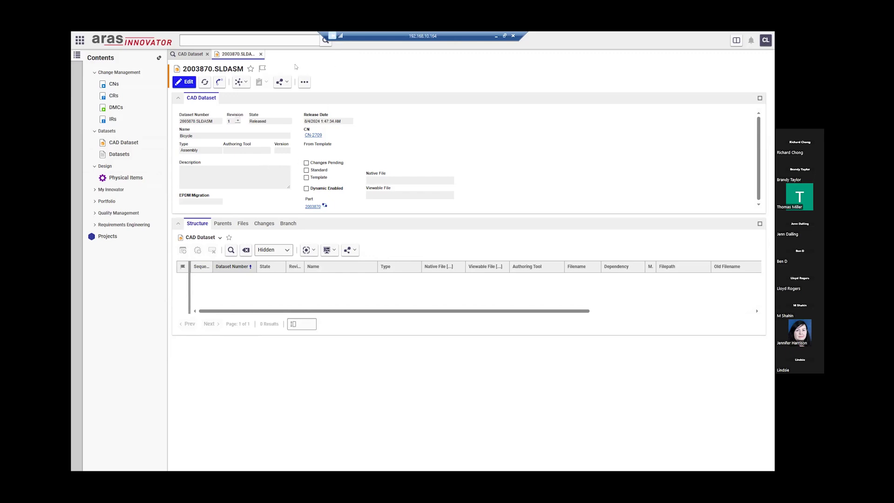
pyautogui.click(261, 54)
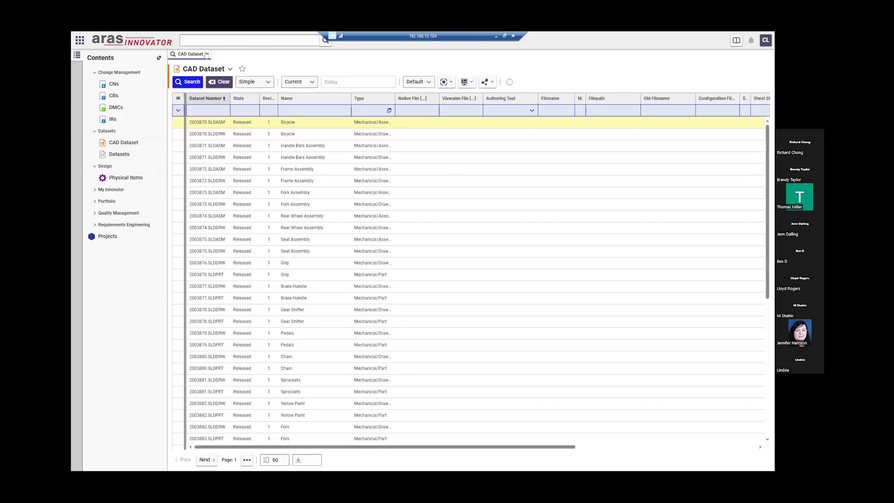
# - Search Physical Items for item number 2003881 and open the Sprockets component
pyautogui.click(207, 54)
pyautogui.click(158, 179)
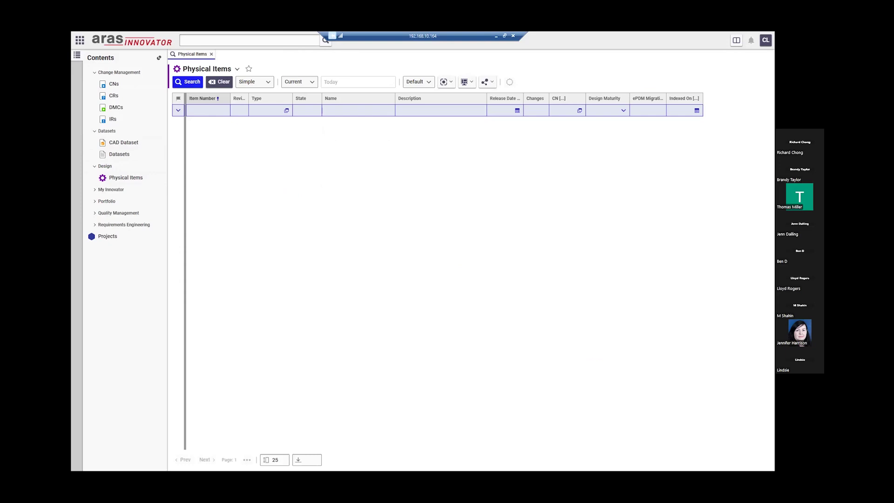
pyautogui.click(195, 115)
pyautogui.write('2003881')
pyautogui.click(189, 83)
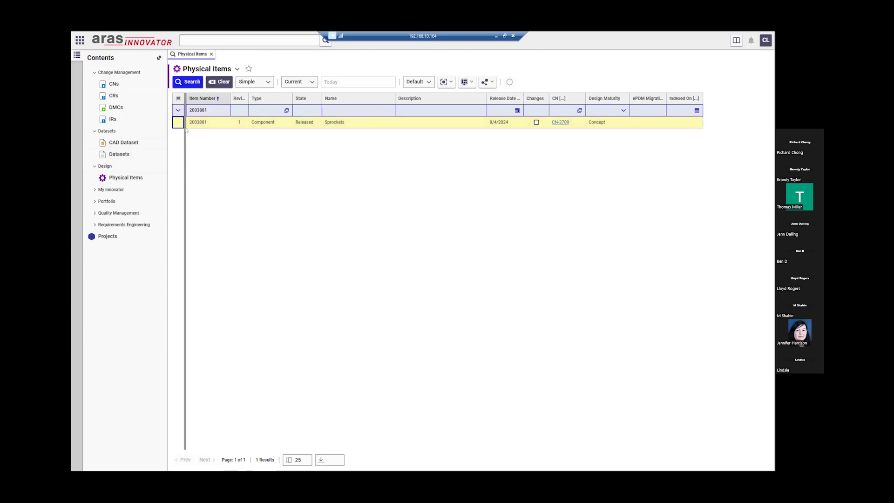
pyautogui.doubleClick(349, 123)
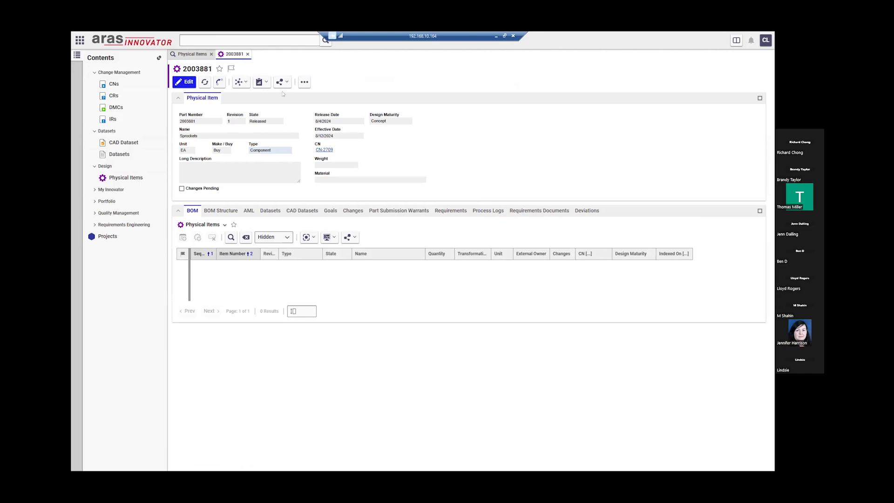
# - Add Sprockets 2003881 to a newly created IR using Add Item(s) To Change
pyautogui.click(304, 81)
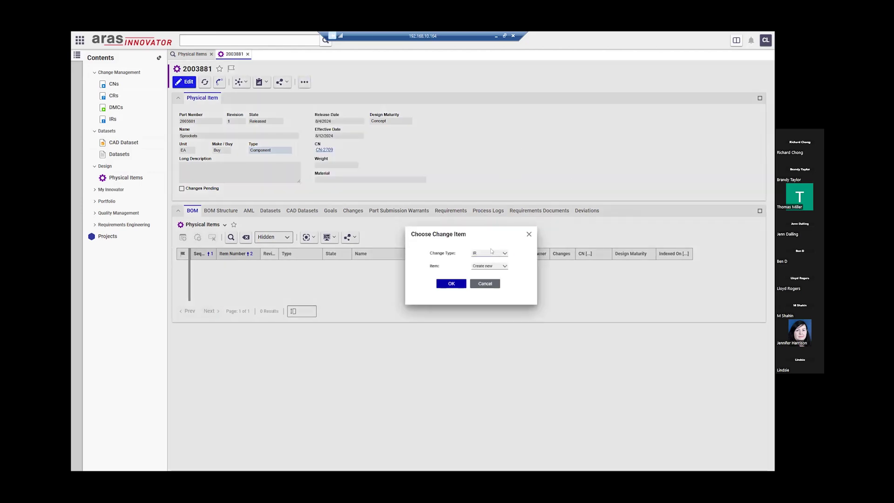
pyautogui.click(504, 253)
pyautogui.click(489, 261)
# - Set the IR's risk to 2 - Medium, priority 3 - Normal, origin Internal and reason Correct
pyautogui.click(453, 283)
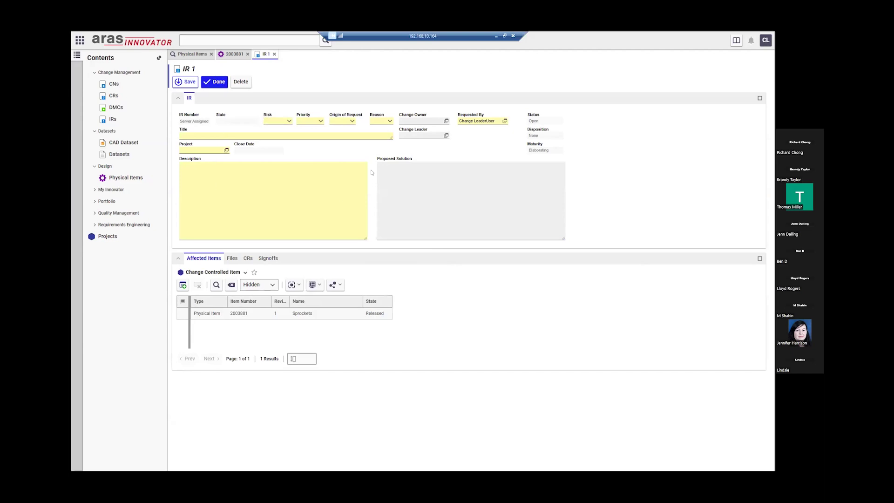
pyautogui.click(289, 121)
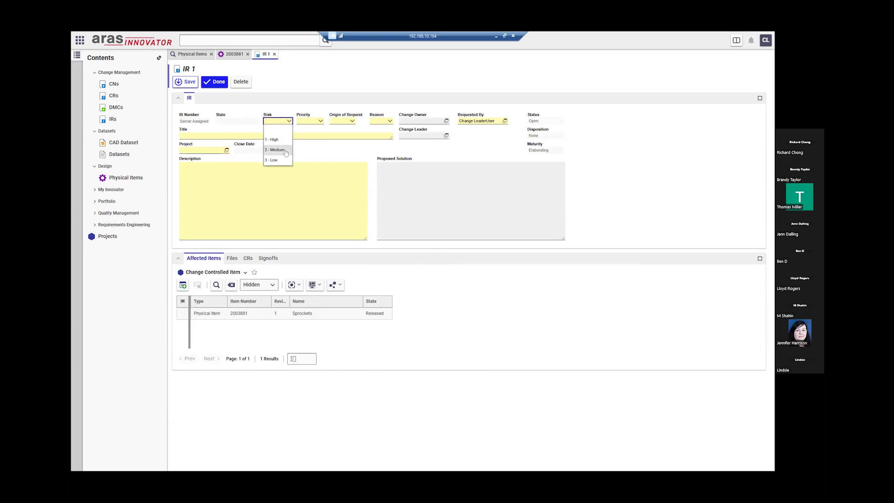
pyautogui.click(286, 150)
pyautogui.click(320, 121)
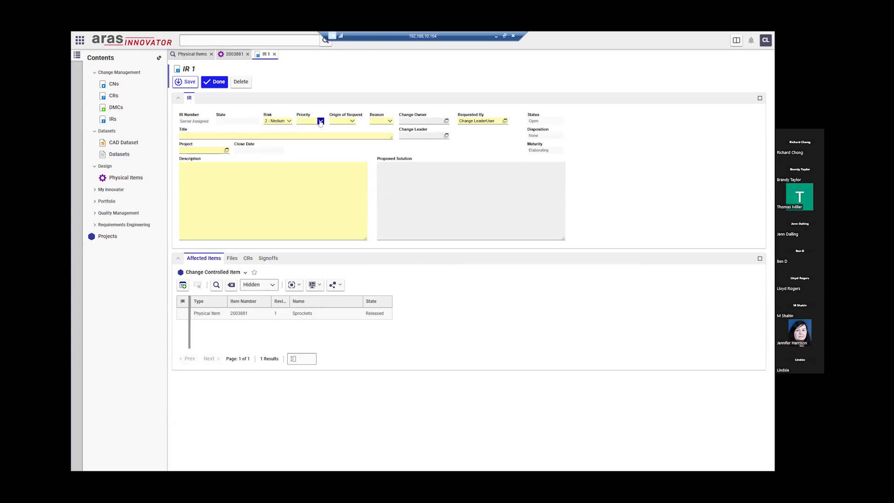
pyautogui.click(309, 160)
pyautogui.click(352, 121)
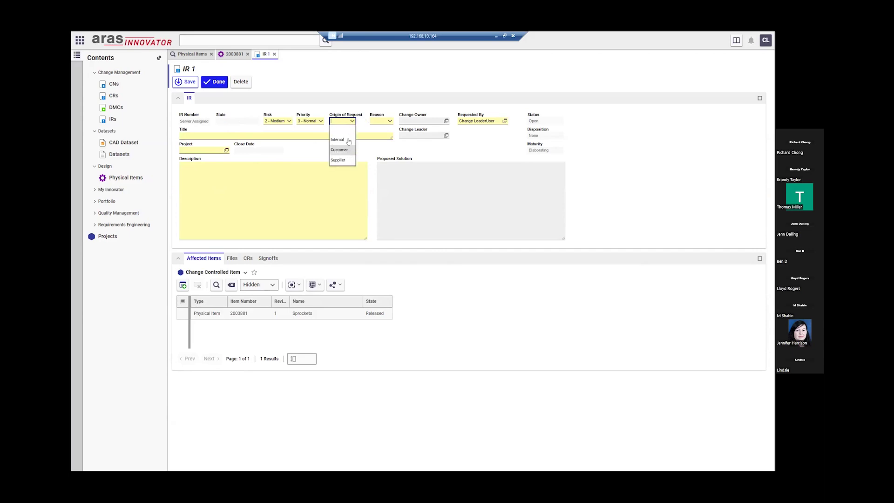
pyautogui.click(337, 139)
pyautogui.click(389, 121)
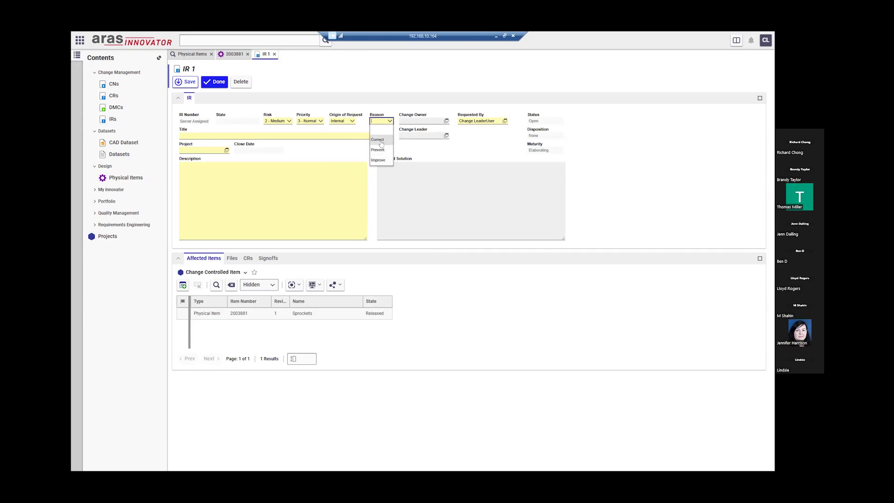
pyautogui.click(382, 141)
# - Enter title 'Review Sprocket', description 'Sprocket does not seem to be fitting in the rim', and solution 'Make it fit'
pyautogui.click(235, 135)
pyautogui.write('Review Sprocket')
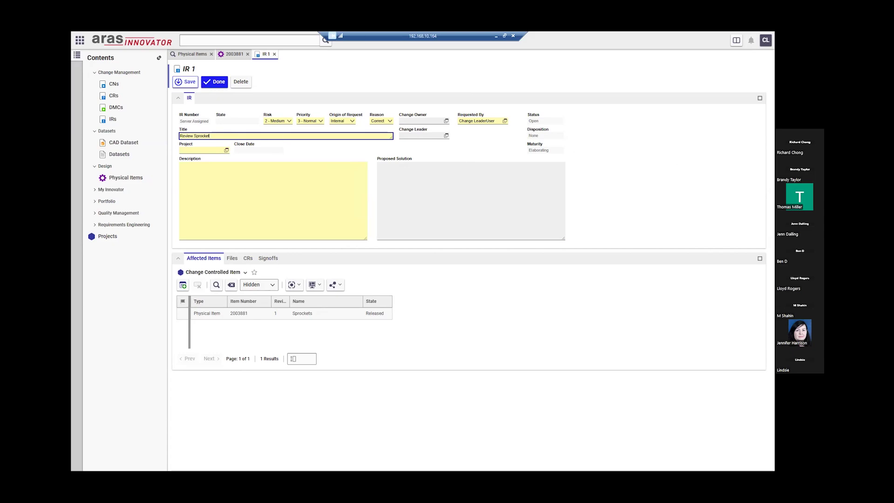
pyautogui.click(284, 203)
pyautogui.write('Sprocket does not seem to be fitting in the rim')
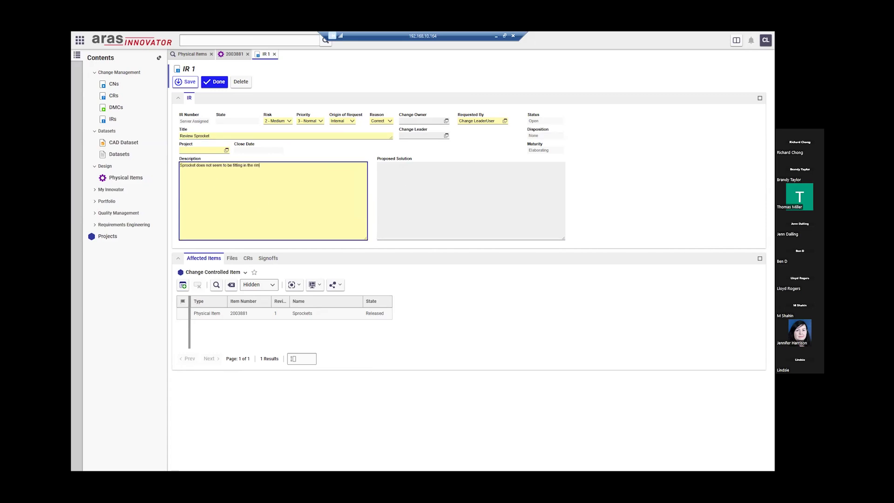
pyautogui.click(417, 217)
pyautogui.write('Make it fit')
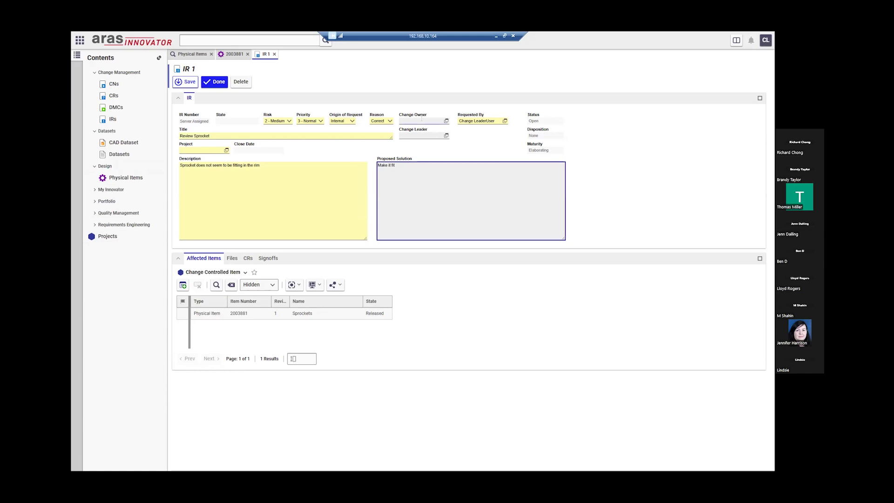
pyautogui.click(422, 119)
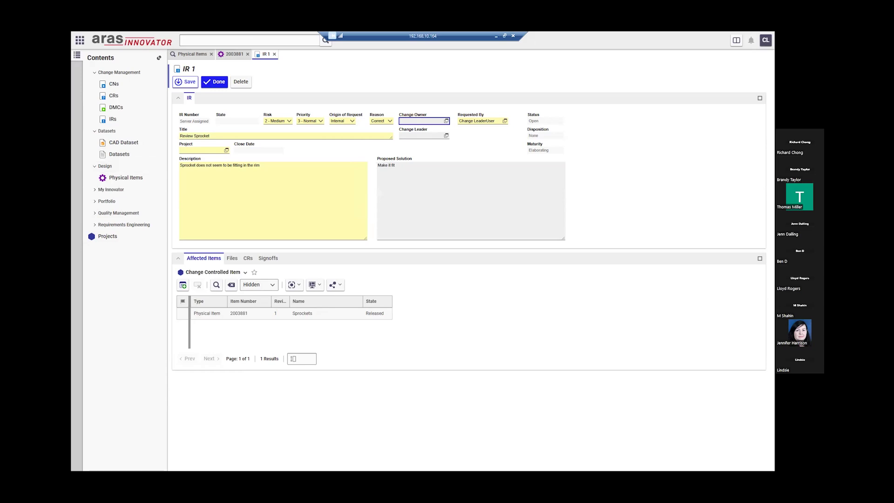
# - Open Demo Project from the Projects search, check its Team role assignments, then close it
pyautogui.click(113, 240)
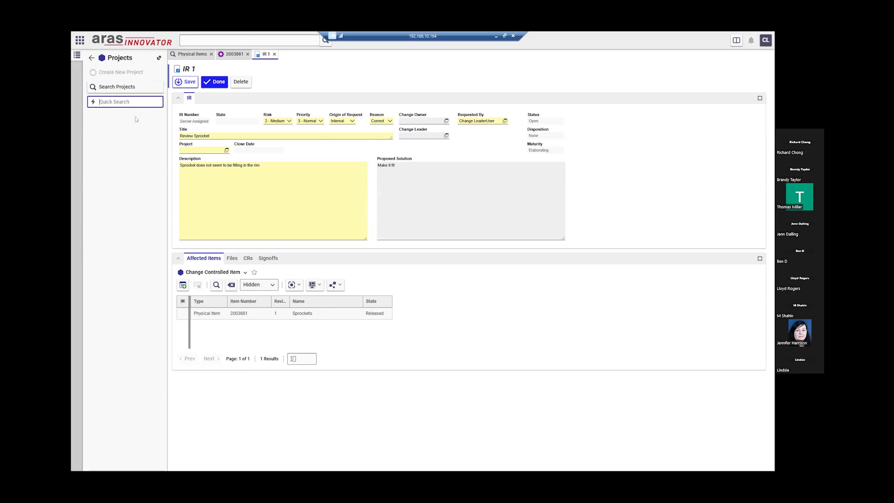
pyautogui.click(118, 86)
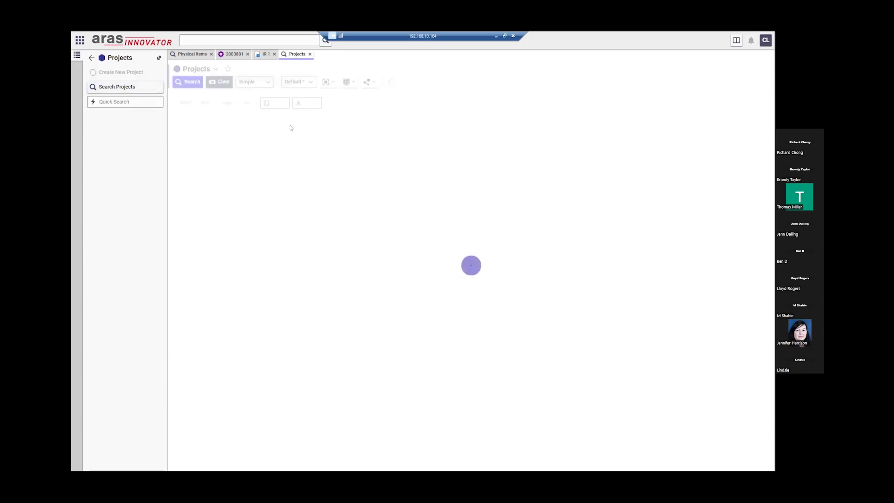
pyautogui.doubleClick(237, 125)
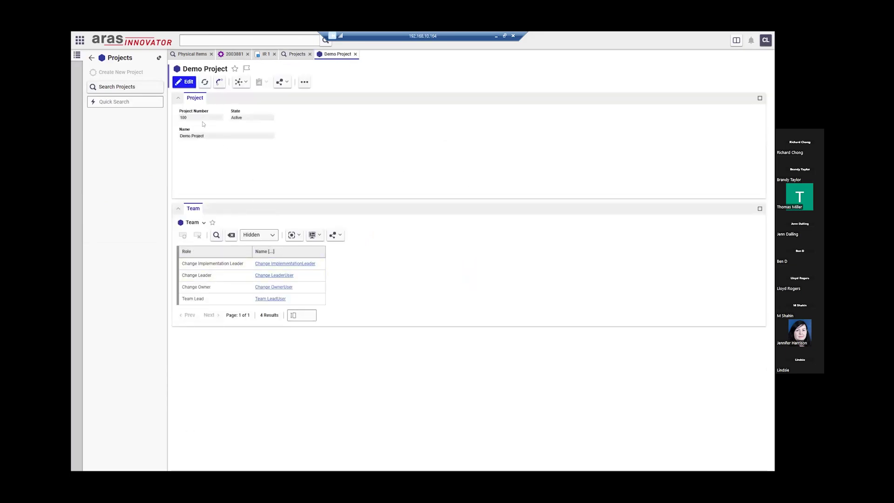
pyautogui.moveTo(209, 136); pyautogui.dragTo(174, 140)
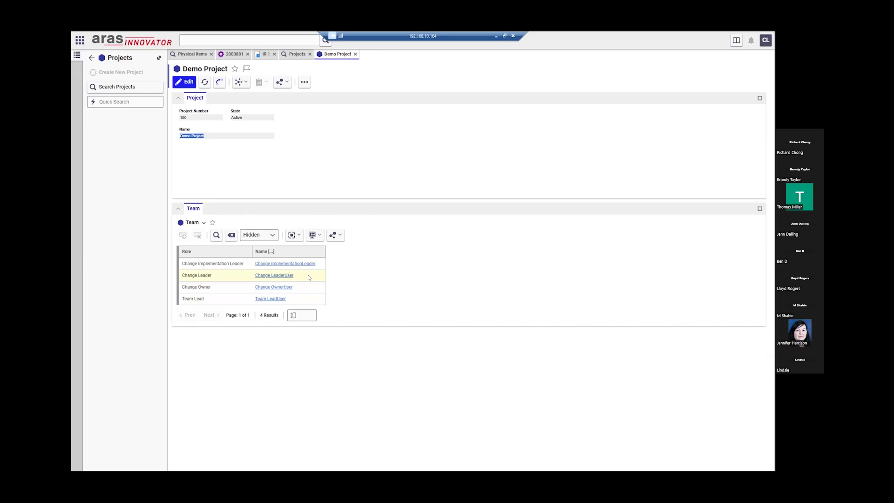
pyautogui.click(213, 264)
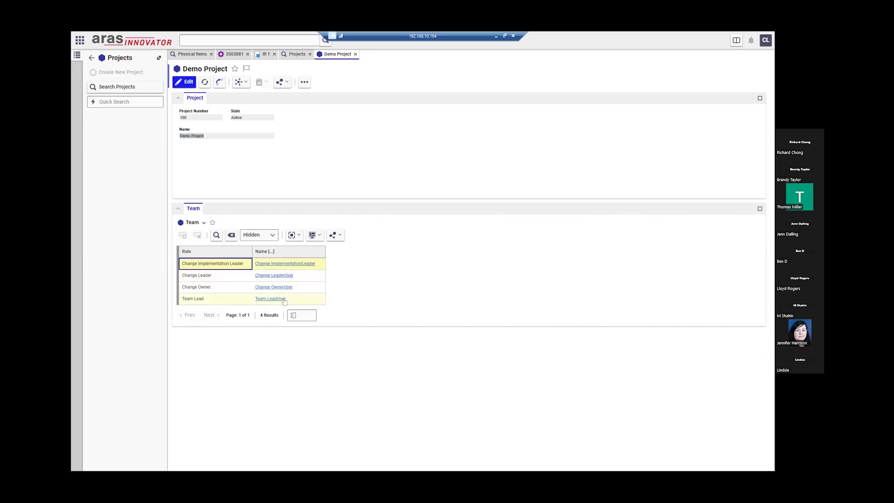
pyautogui.click(356, 54)
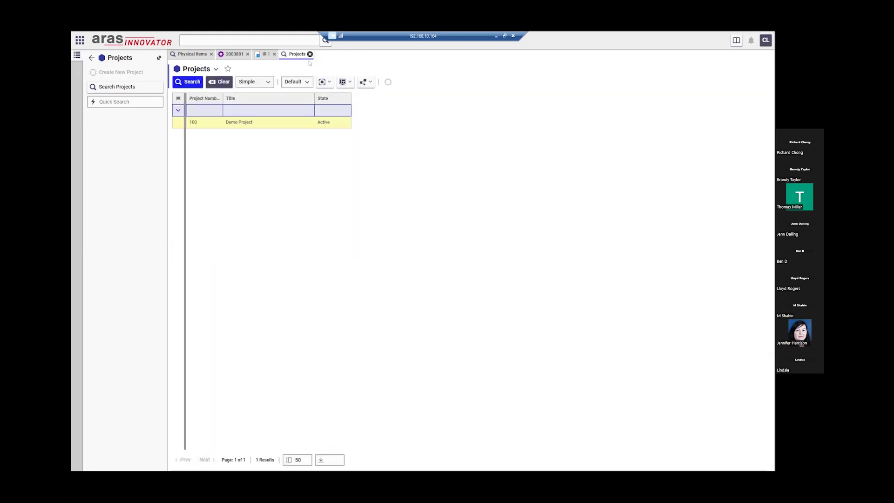
# - Back on the IR, set the required Project field to Demo Project after the save fails
pyautogui.click(310, 55)
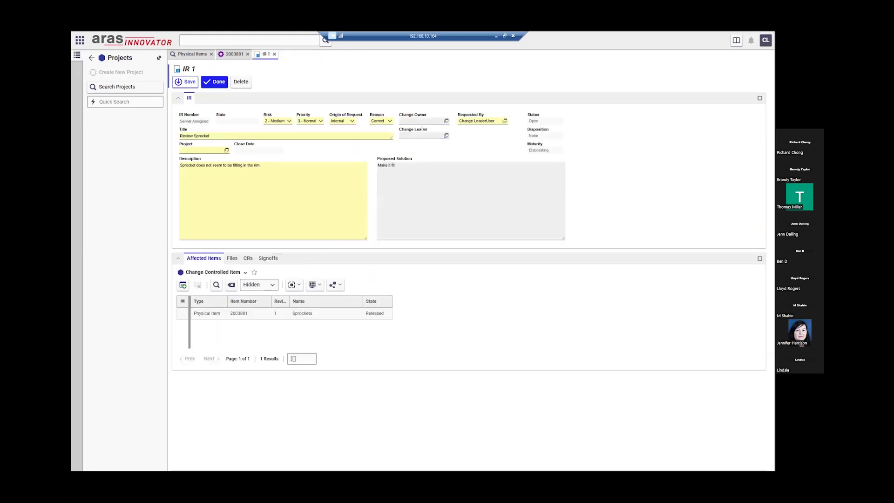
pyautogui.click(186, 82)
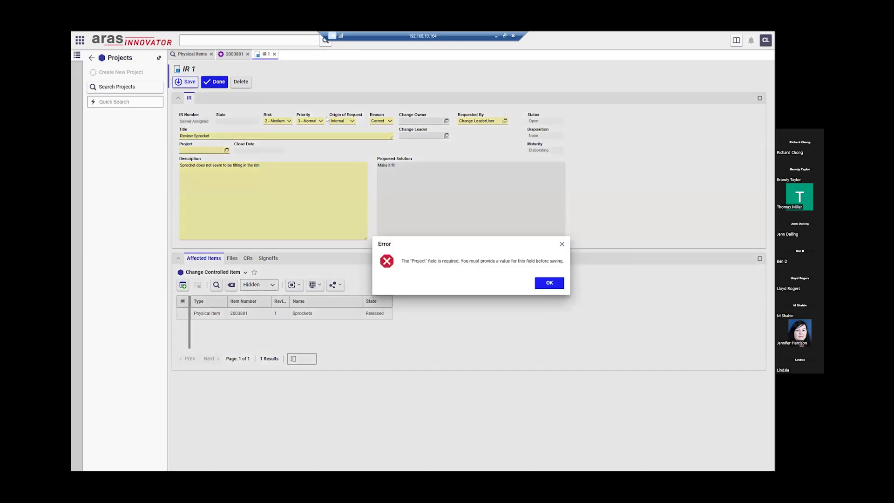
pyautogui.click(549, 283)
pyautogui.click(186, 149)
pyautogui.write('d')
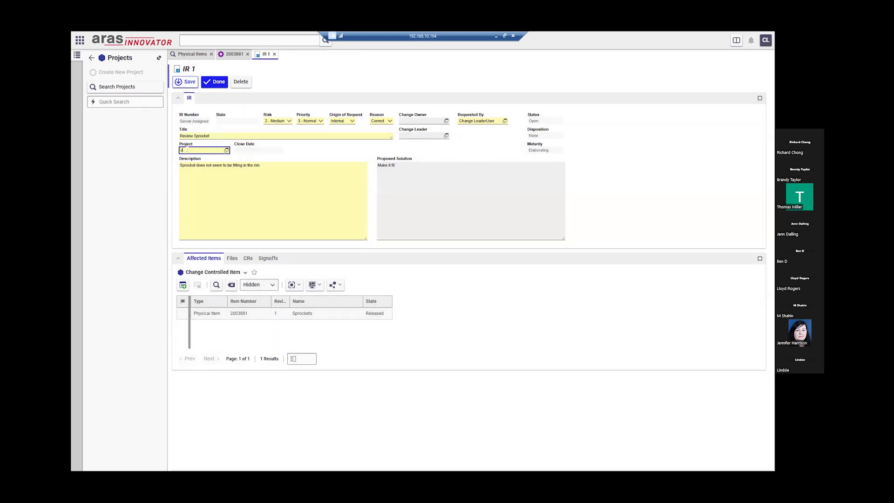
pyautogui.click(195, 157)
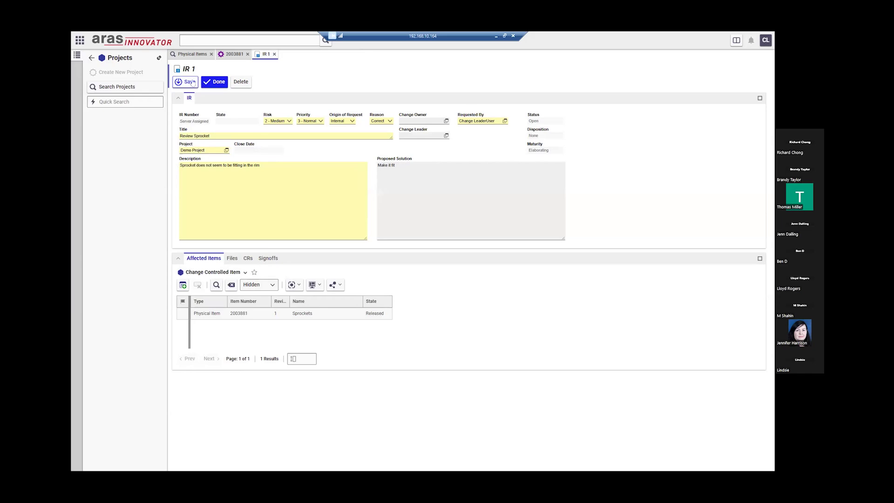
# - Assign Change OwnerUser as change owner and Change LeaderUser as change leader, then attempt Done
pyautogui.click(178, 81)
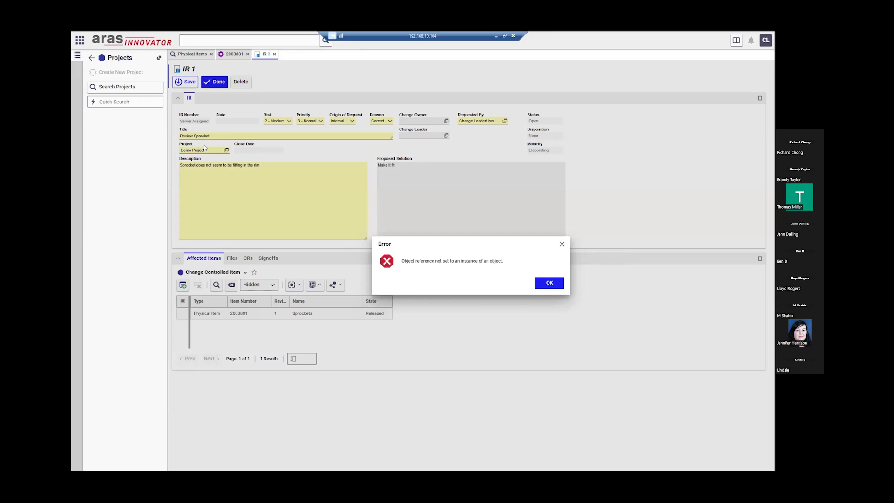
pyautogui.click(550, 283)
pyautogui.click(419, 122)
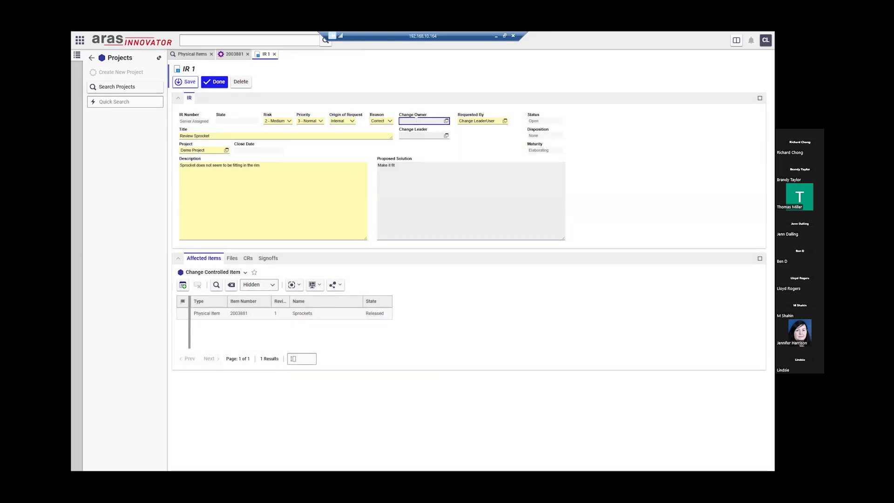
pyautogui.write('cha')
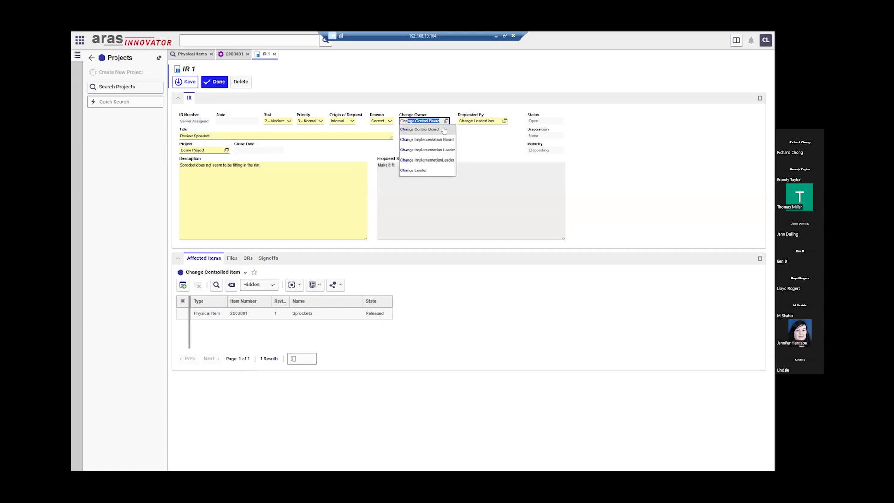
pyautogui.write('nge O')
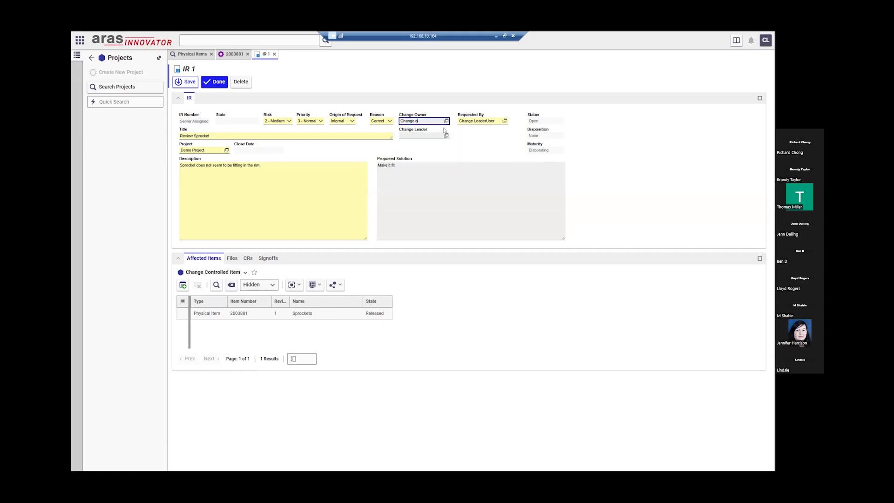
pyautogui.click(444, 139)
pyautogui.write('change lead')
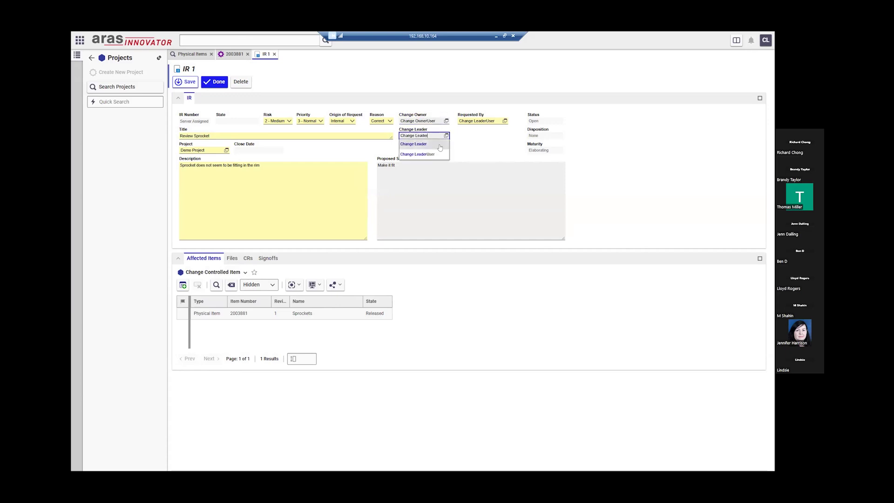
pyautogui.click(431, 155)
pyautogui.click(217, 83)
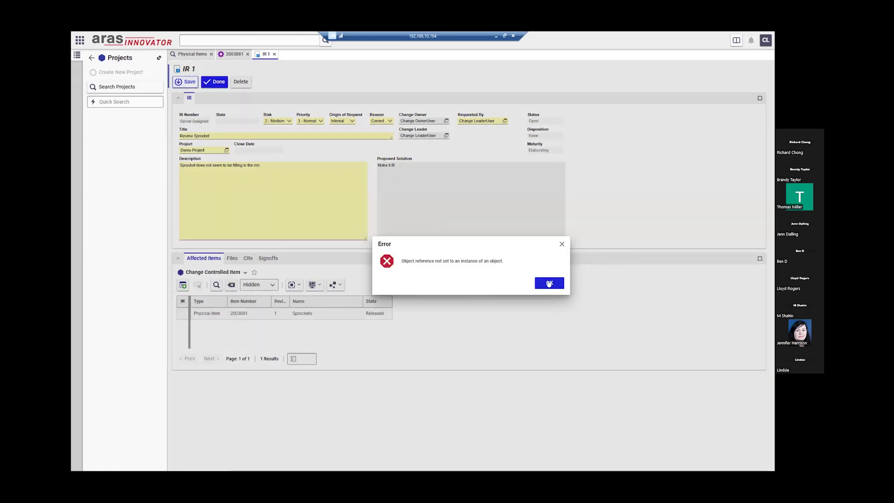
pyautogui.click(548, 283)
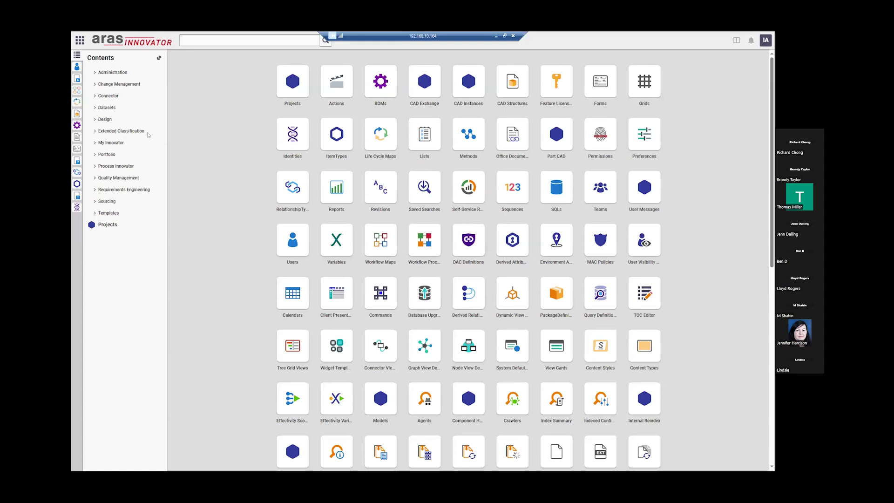
# - Find and open the Sprockets part 2003881 from the Physical Items search
pyautogui.click(120, 84)
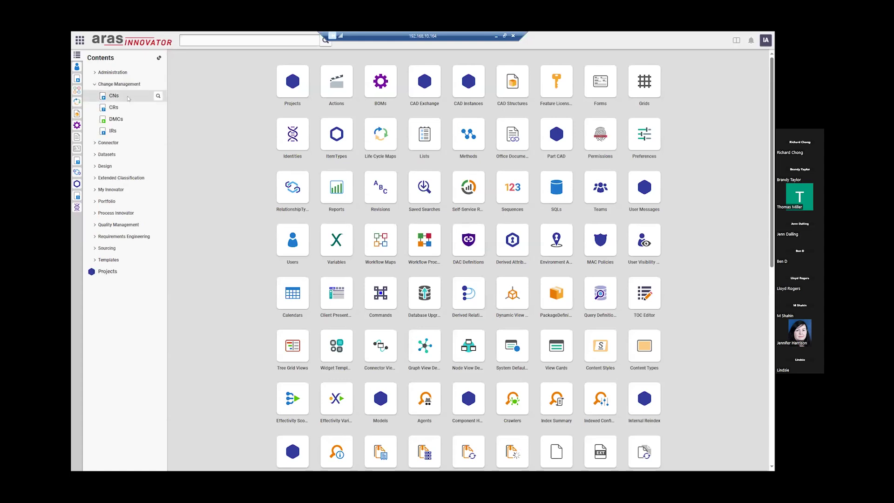
pyautogui.click(78, 125)
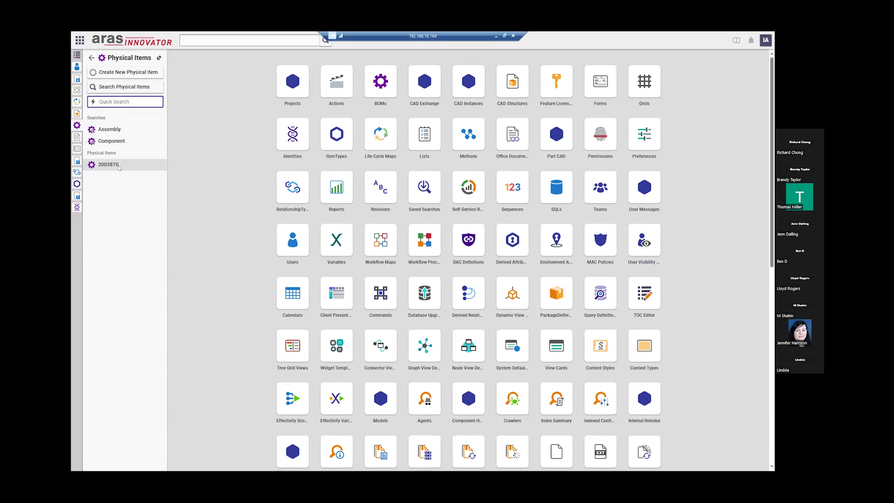
pyautogui.click(122, 89)
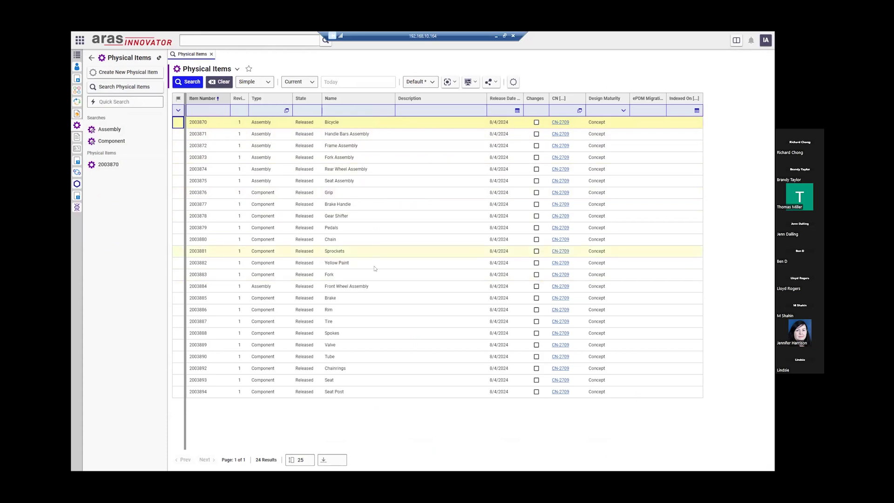
pyautogui.doubleClick(341, 250)
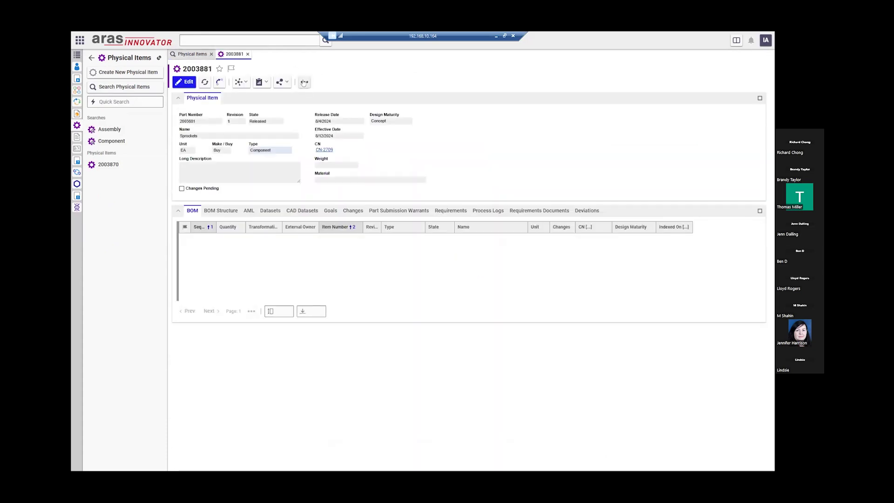
# - Add Sprockets 2003881 to a newly created IR using Add Item(s) To Change
pyautogui.click(304, 83)
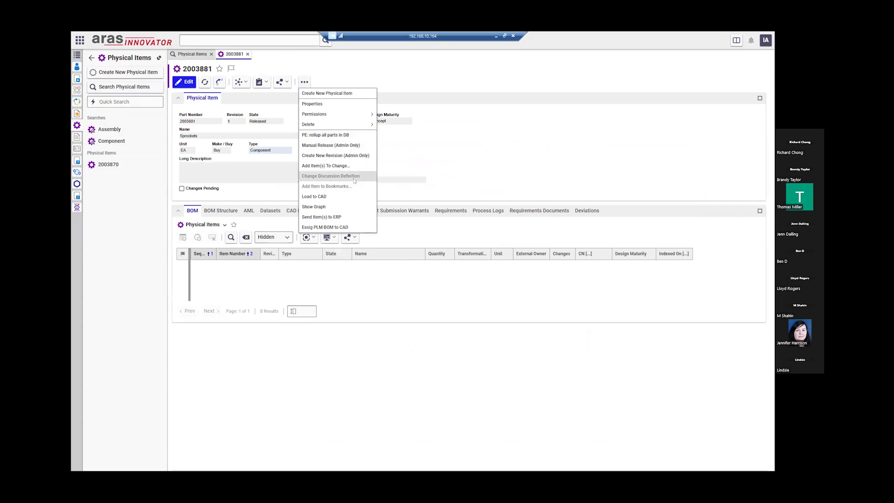
pyautogui.click(341, 167)
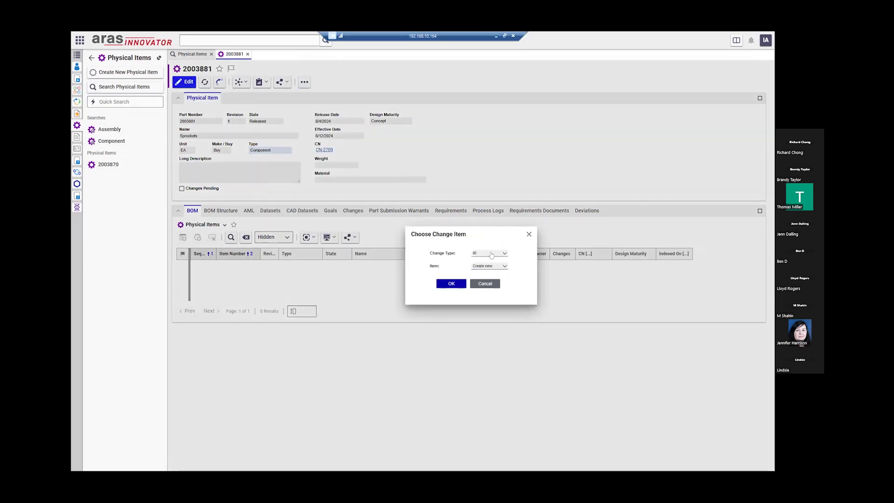
pyautogui.click(451, 283)
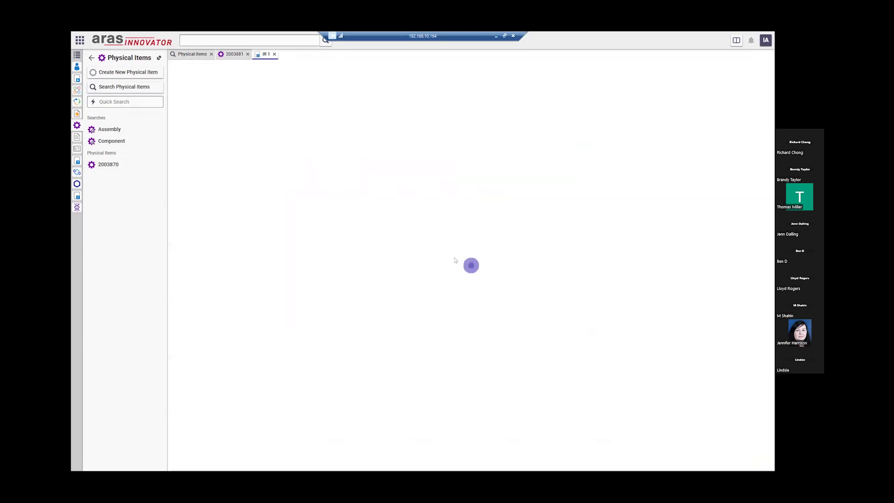
# - Set the IR's risk 2 - Medium, priority 3 - Normal, origin Customer and reason Prevent
pyautogui.click(278, 120)
pyautogui.click(285, 145)
pyautogui.click(310, 121)
pyautogui.click(309, 158)
pyautogui.click(351, 122)
pyautogui.click(342, 140)
pyautogui.click(381, 121)
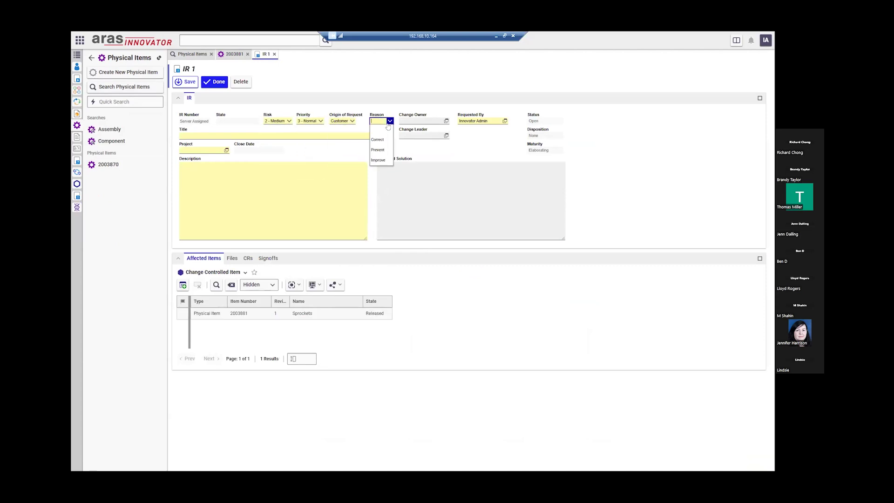
pyautogui.click(378, 150)
# - Enter title 'Review Sprocket', paste the fitting-problem description and proposed solution 'Make it fit'
pyautogui.click(265, 135)
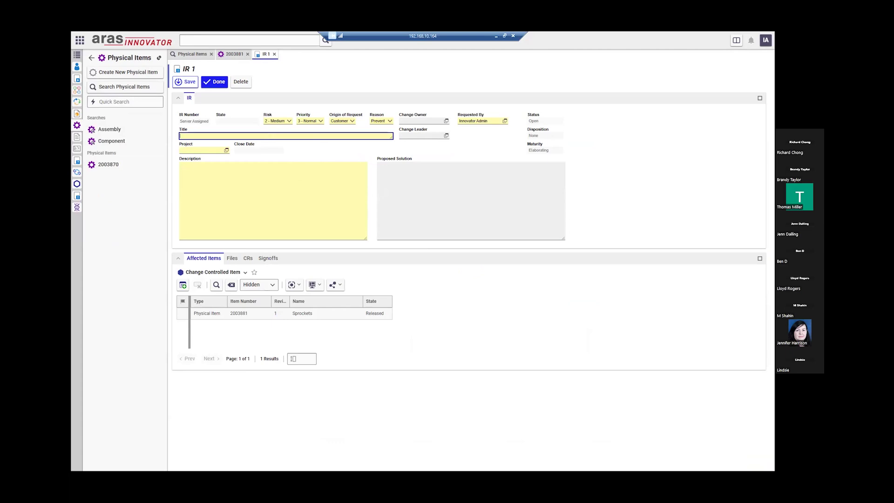
pyautogui.write('Review Sprocket')
pyautogui.click(220, 167)
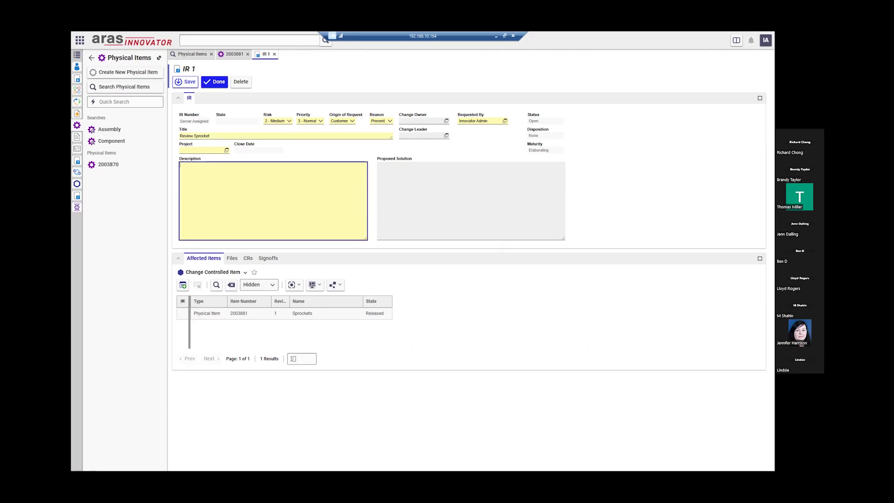
pyautogui.write('Sprocket does not seem to be fitting in the rim')
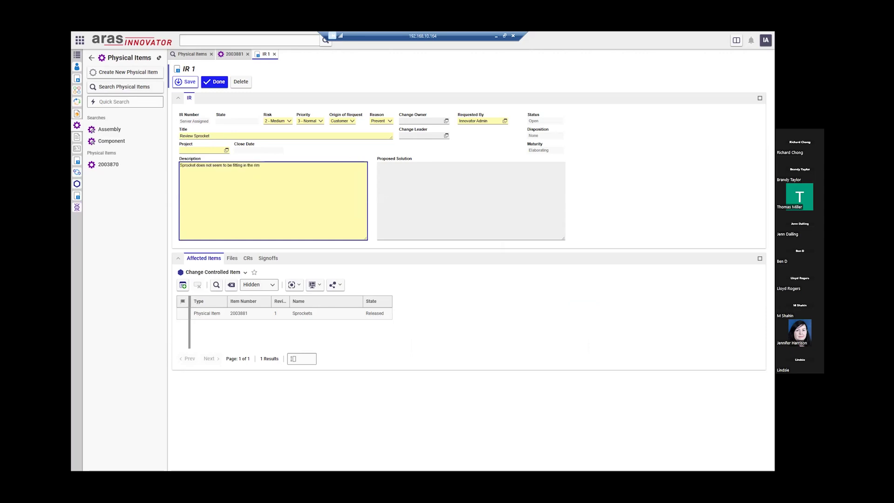
pyautogui.click(442, 194)
pyautogui.write('Make it fit')
# - Assign Demo Project to the IR and save it
pyautogui.click(193, 151)
pyautogui.write('d')
pyautogui.click(188, 156)
pyautogui.click(184, 83)
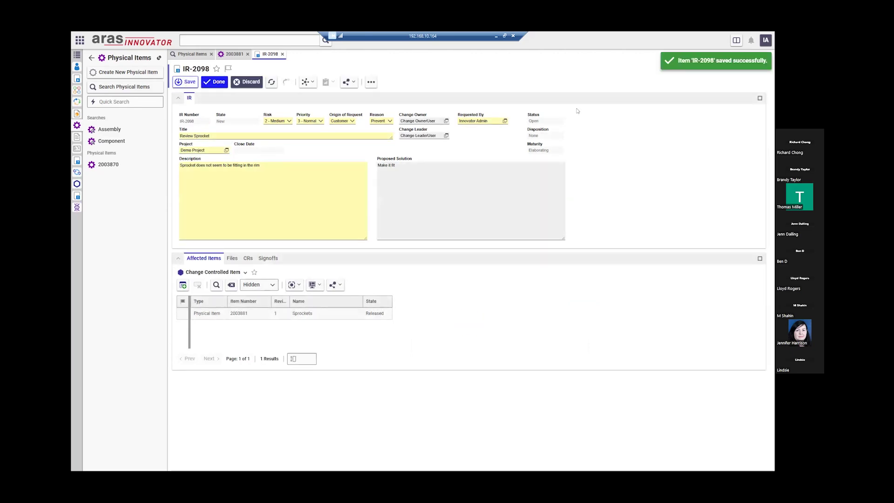
# - Finish editing IR-2098 and review its affected Sprockets item
pyautogui.click(219, 83)
pyautogui.click(268, 258)
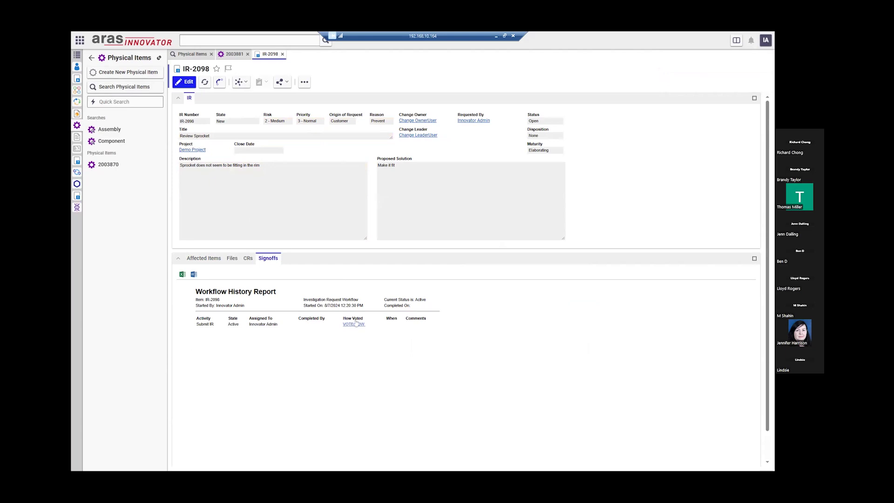
pyautogui.click(206, 263)
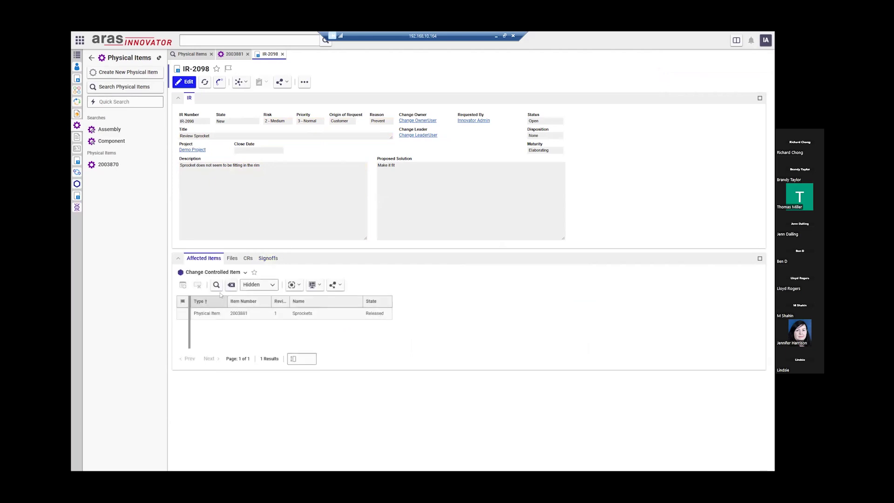
pyautogui.click(214, 316)
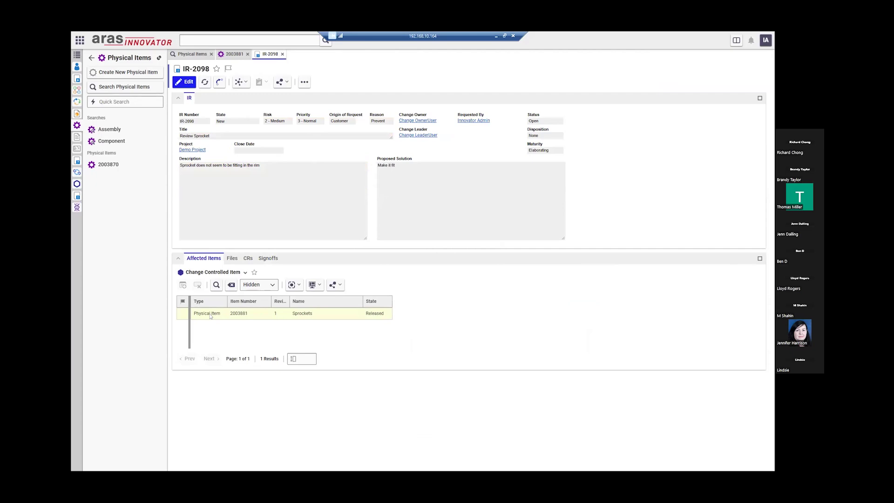
# - Vote Submit on the Submit IR activity and check who the Verify IR task is assigned to
pyautogui.click(268, 258)
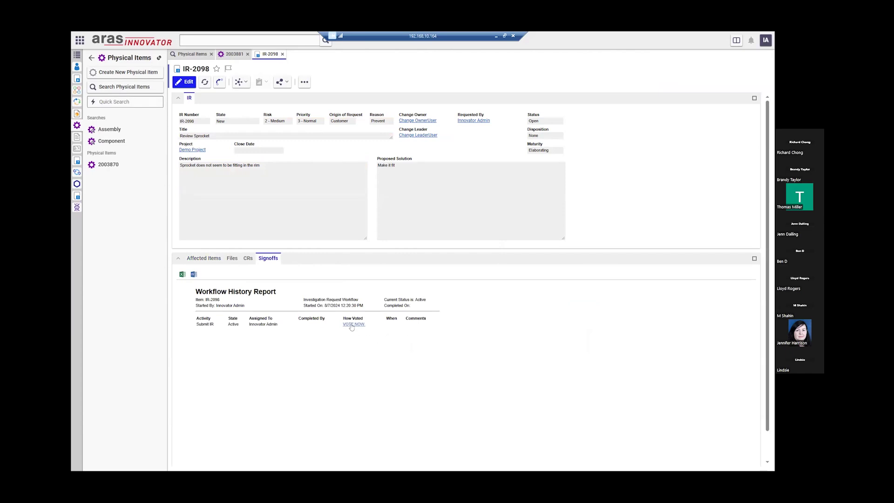
pyautogui.click(353, 325)
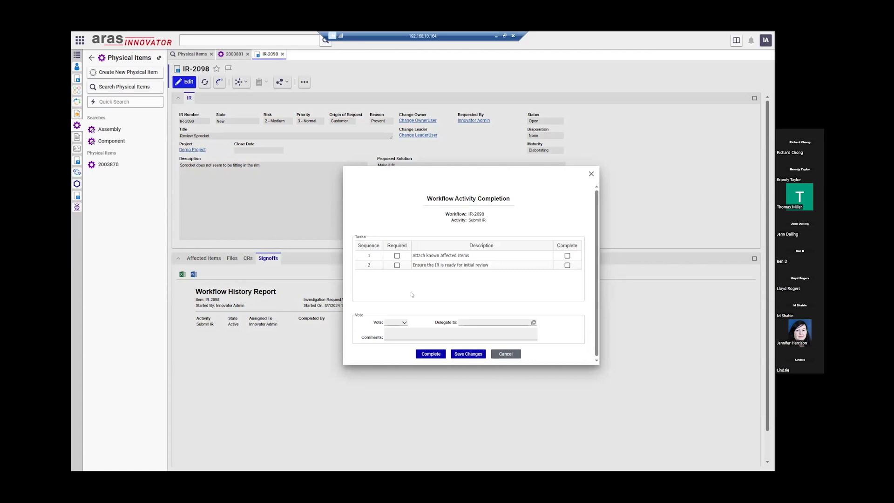
pyautogui.click(403, 322)
pyautogui.click(402, 330)
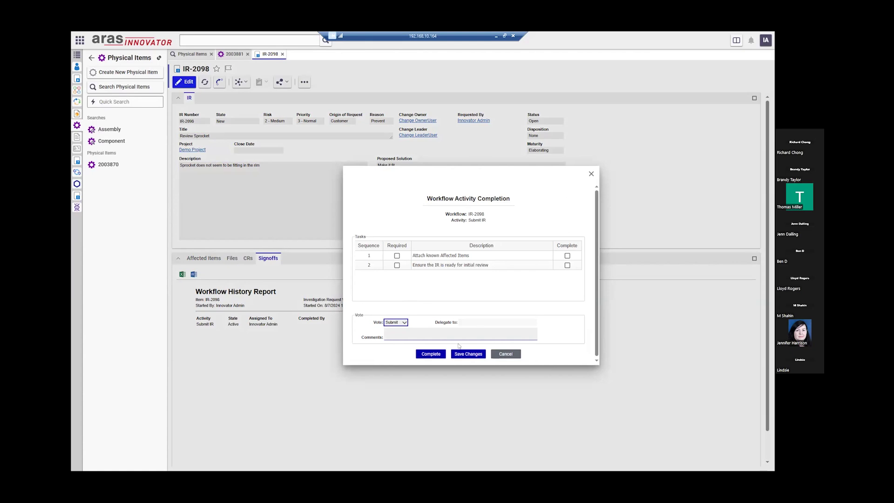
pyautogui.click(433, 355)
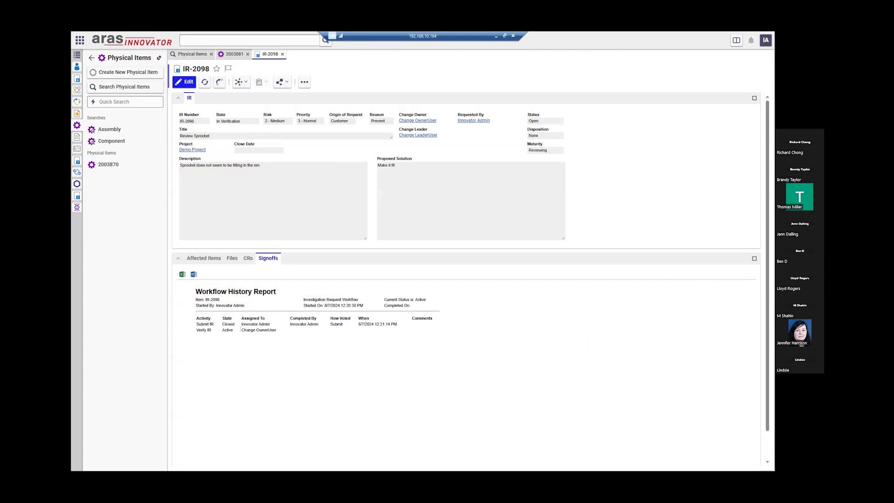
pyautogui.moveTo(241, 330); pyautogui.dragTo(266, 331)
# - Log out of the current Aras session from the user account menu
pyautogui.click(403, 339)
pyautogui.click(766, 40)
pyautogui.click(643, 169)
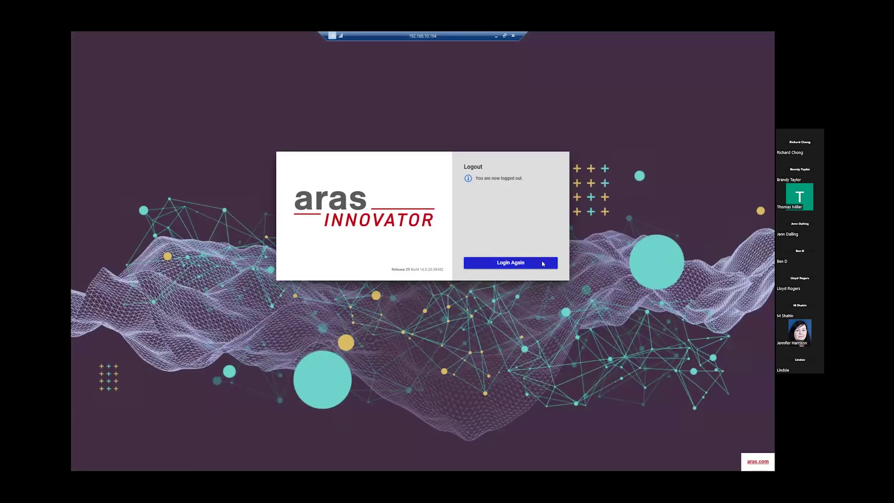
pyautogui.click(536, 262)
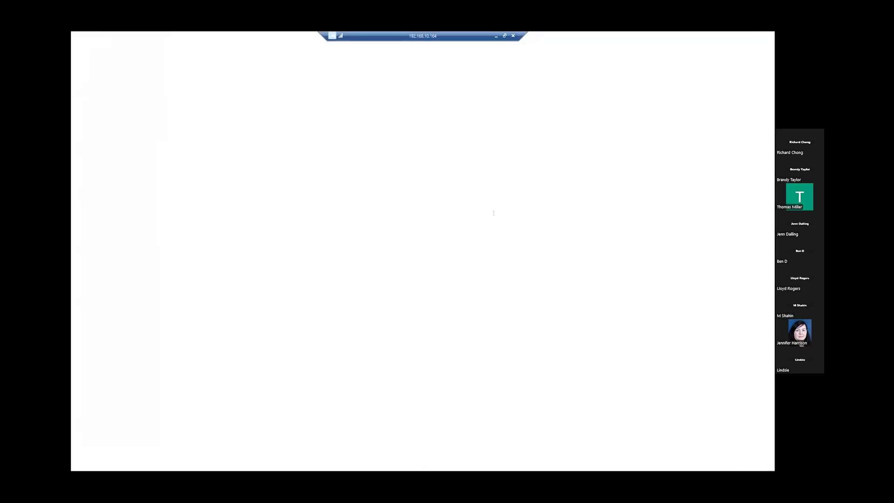
# - Sign in with the change owner's username and password and open My InBasket
pyautogui.write('co')
pyautogui.press('Tab')
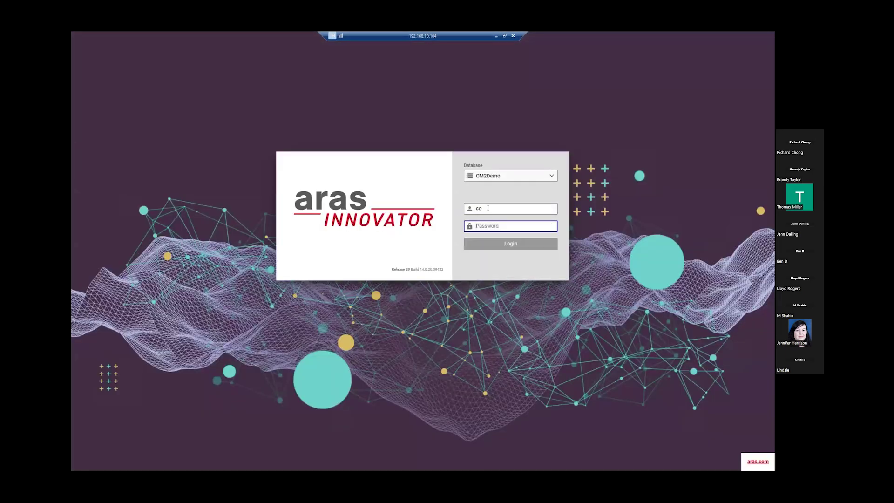
pyautogui.write('***')
pyautogui.press('Return')
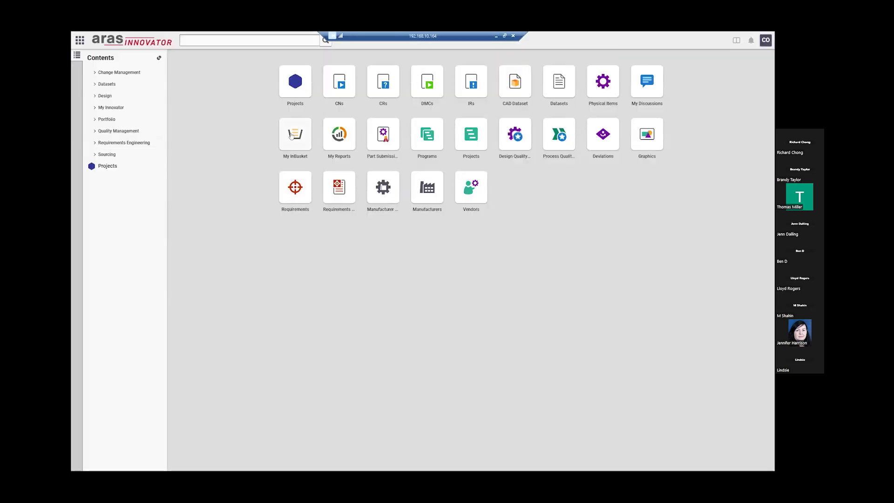
pyautogui.click(286, 136)
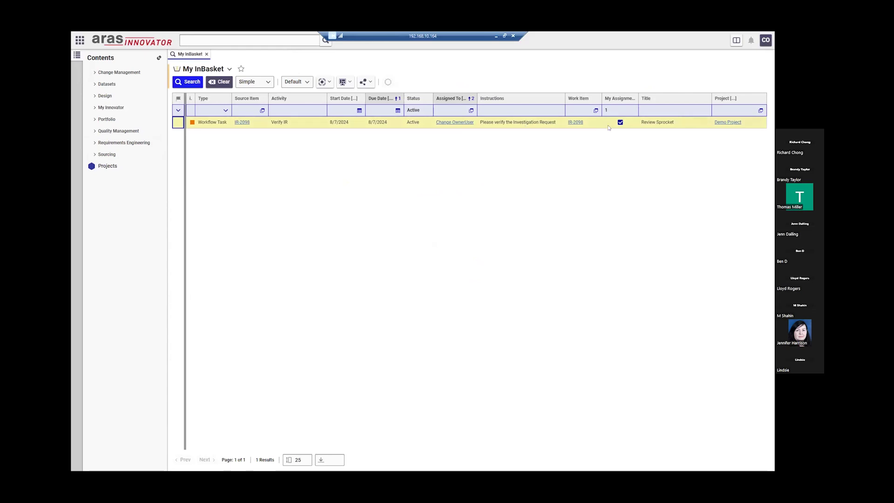
# - Open IR-2098 from the Verify IR inbox task and convert it into a CR
pyautogui.click(575, 122)
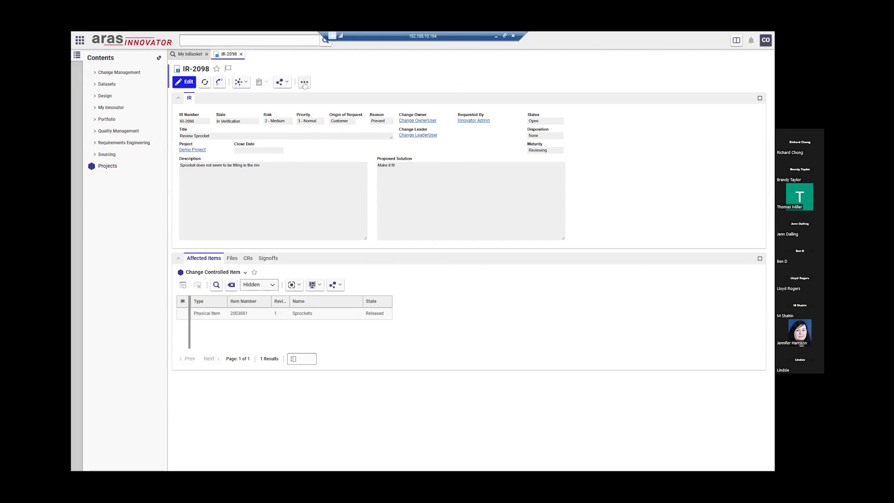
pyautogui.click(304, 83)
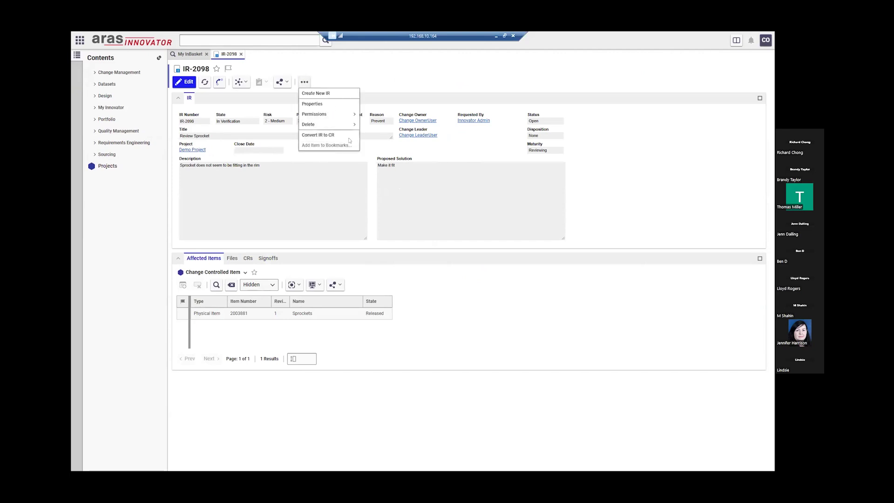
pyautogui.click(335, 136)
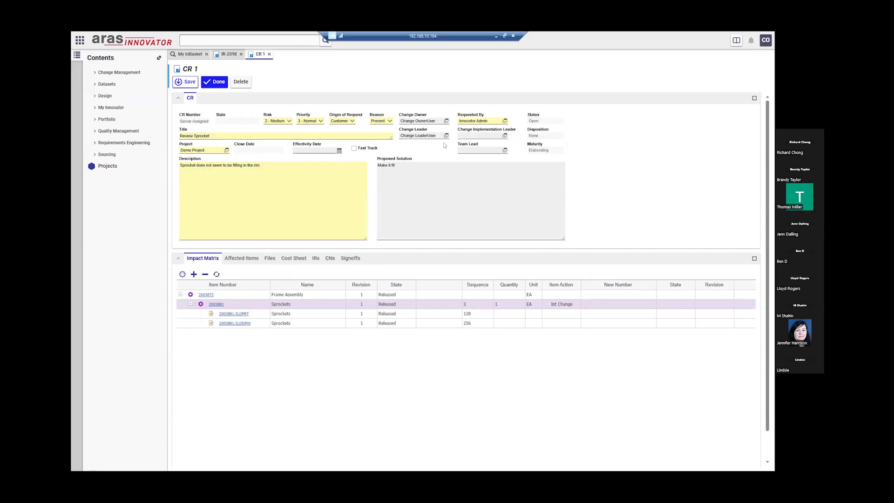
# - Set the CR effectivity date to 8/10/2024, select the Sprockets row, and attempt finishing
pyautogui.click(339, 150)
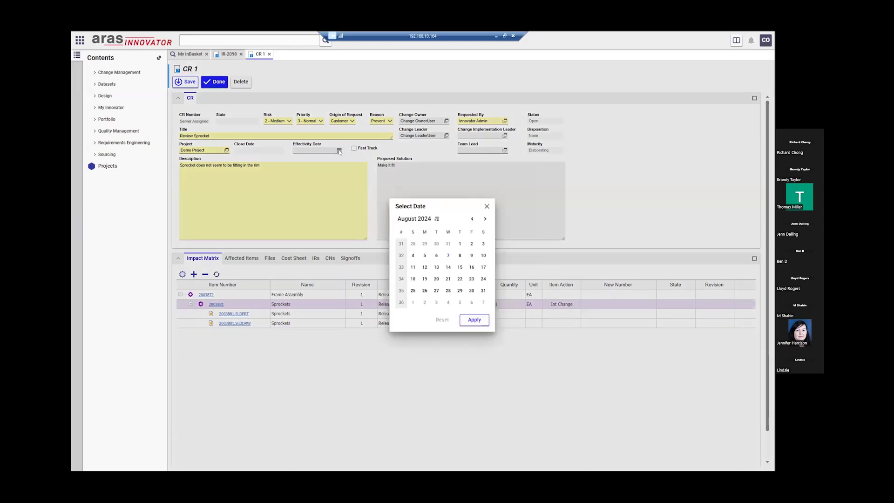
pyautogui.click(482, 257)
pyautogui.click(474, 320)
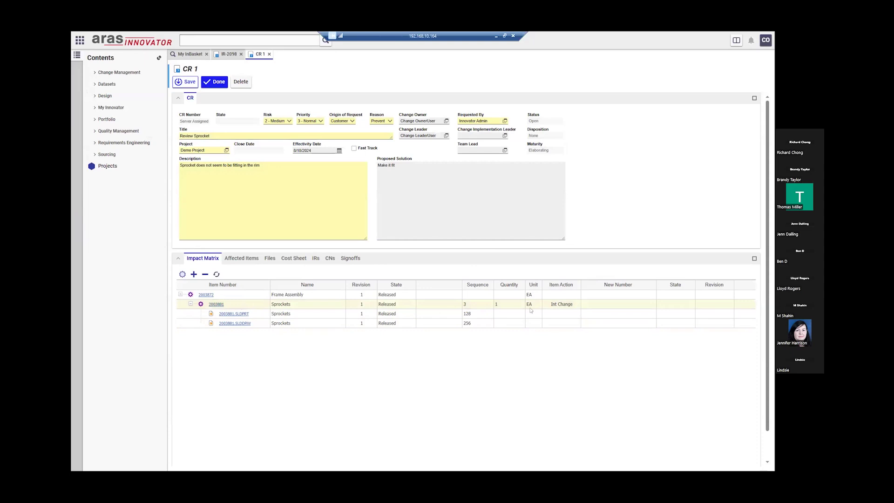
pyautogui.click(561, 307)
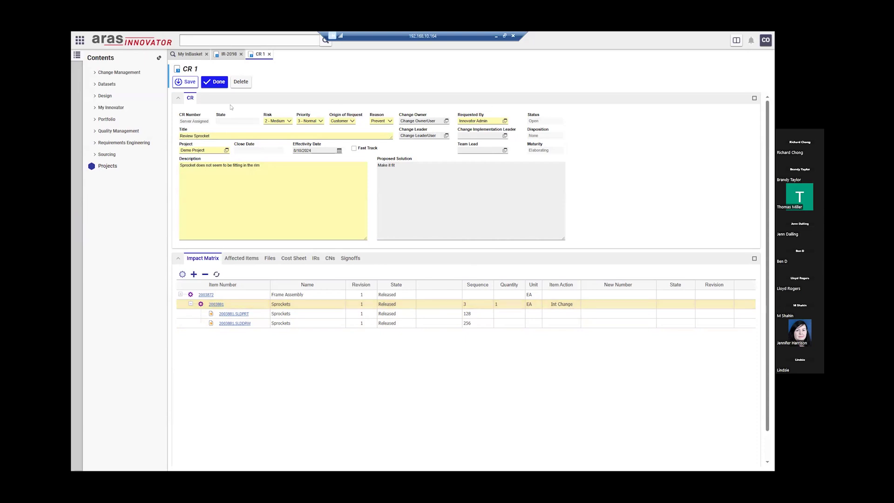
pyautogui.click(213, 82)
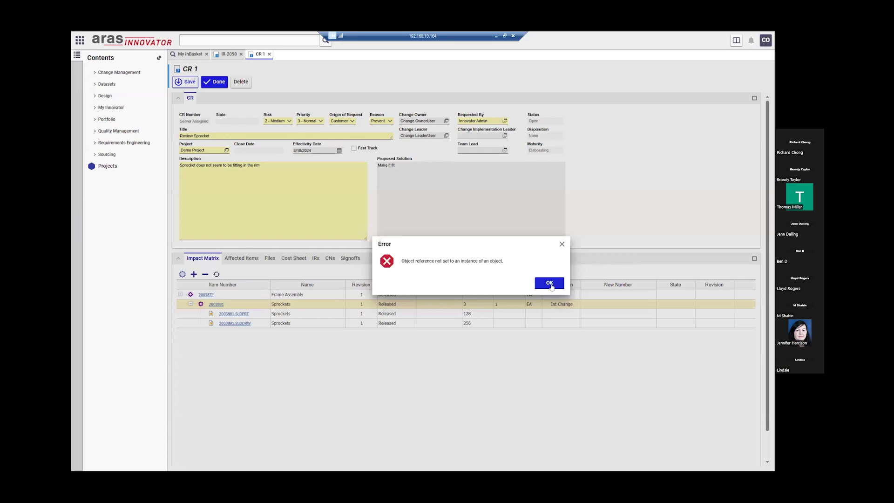
pyautogui.click(550, 283)
# - Fill in the change implementation leader from suggestions, then view IR-2098's workflow signoffs
pyautogui.click(482, 135)
pyautogui.write('chang')
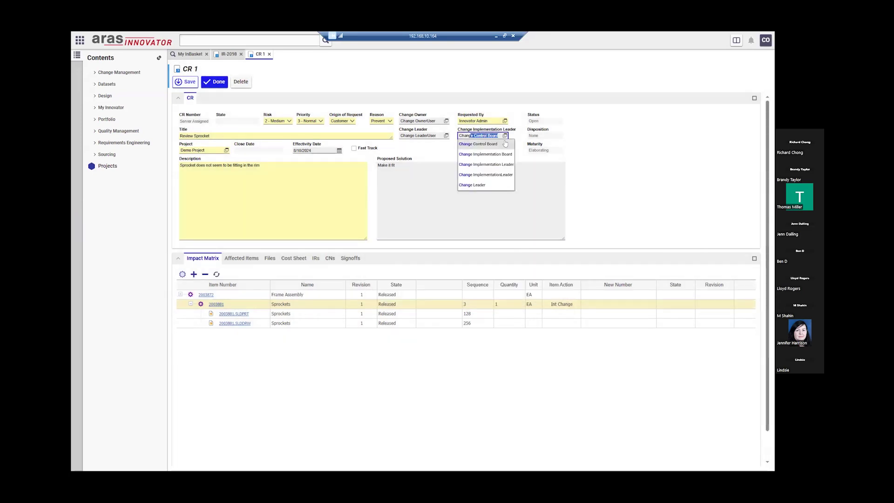
pyautogui.click(506, 175)
pyautogui.click(489, 150)
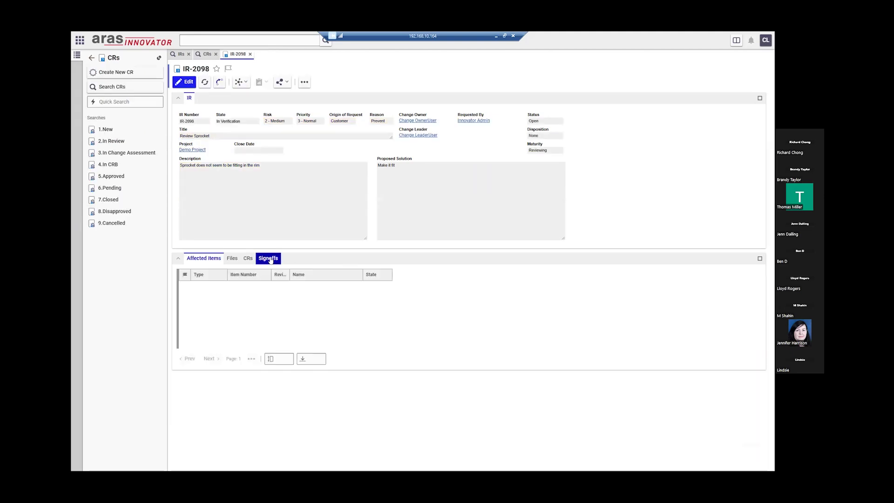
pyautogui.click(268, 258)
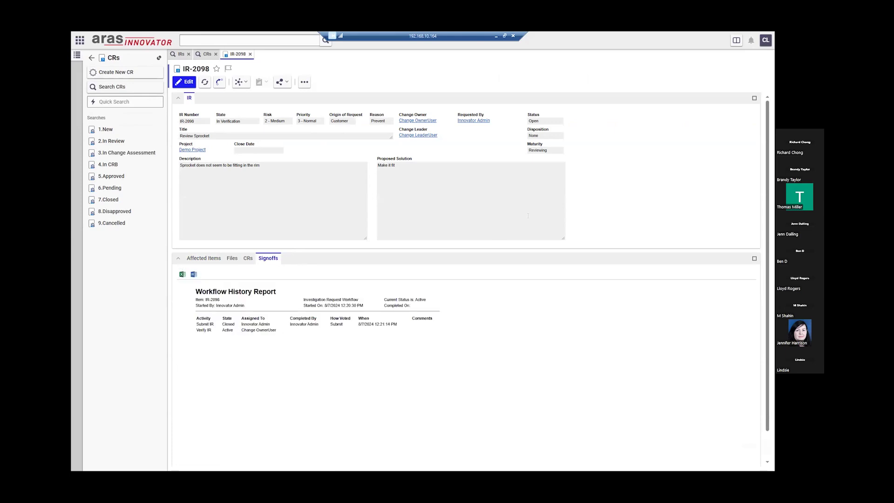
pyautogui.click(765, 40)
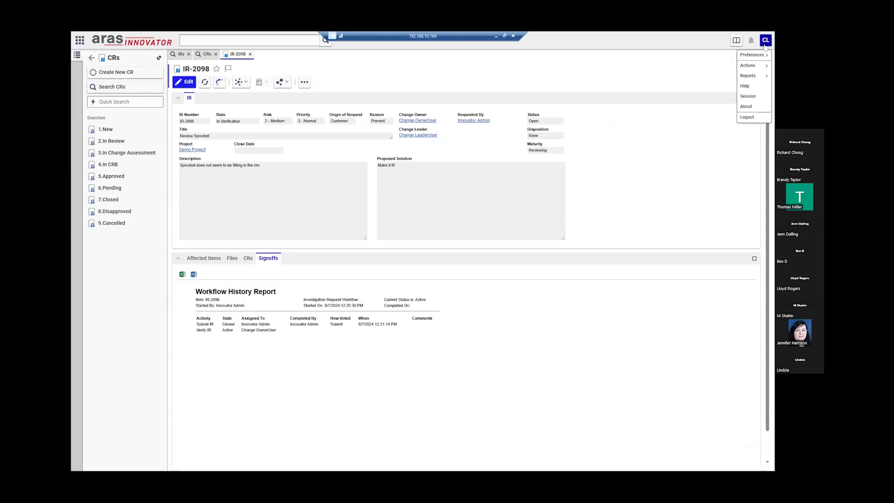
# - Log out and sign back in with the change owner's credentials, reaching My InBasket
pyautogui.click(732, 124)
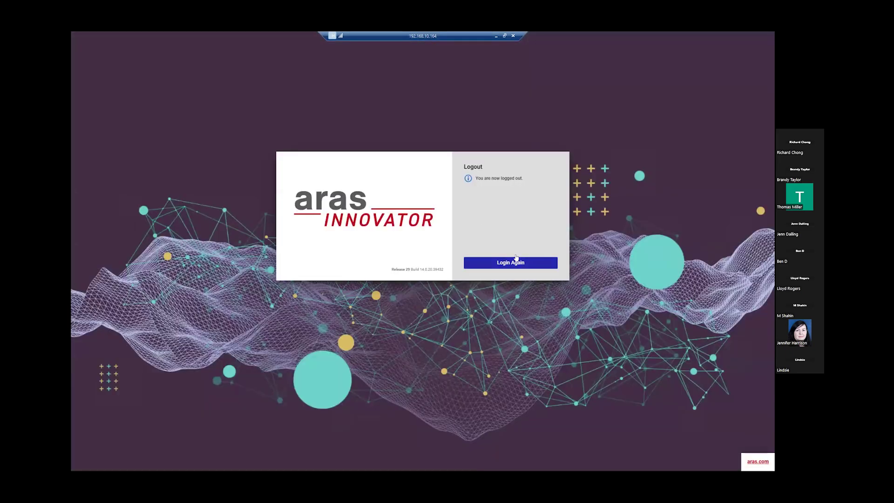
pyautogui.click(516, 260)
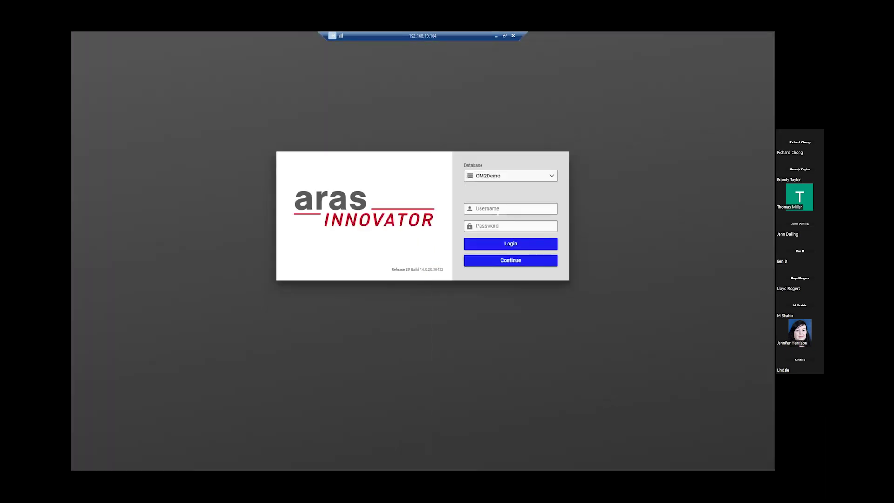
pyautogui.write('co')
pyautogui.press('Tab')
pyautogui.write('innovator')
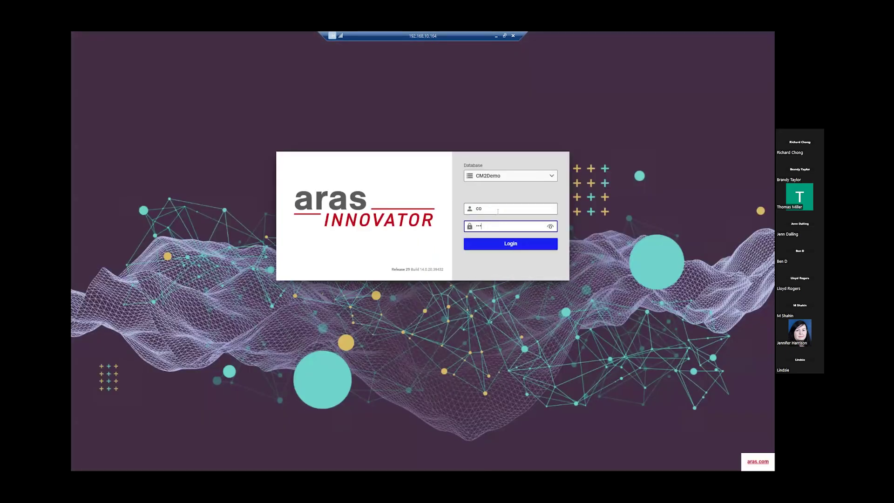
pyautogui.press('Return')
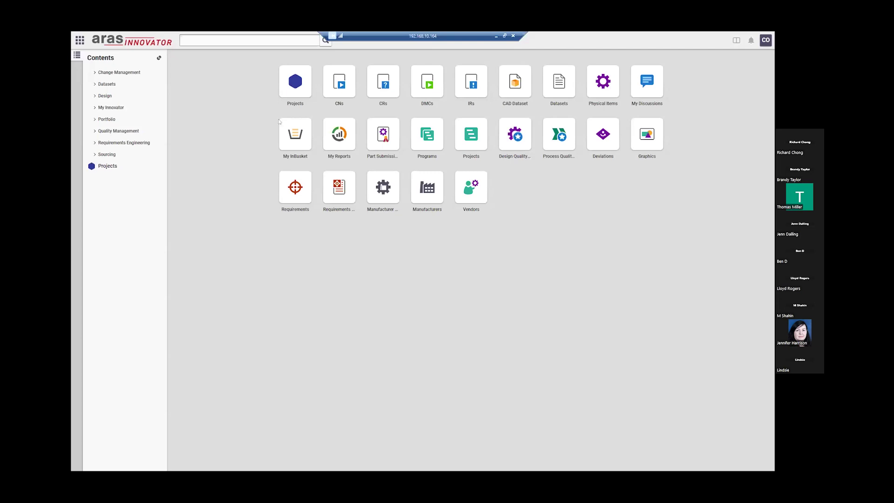
pyautogui.click(296, 135)
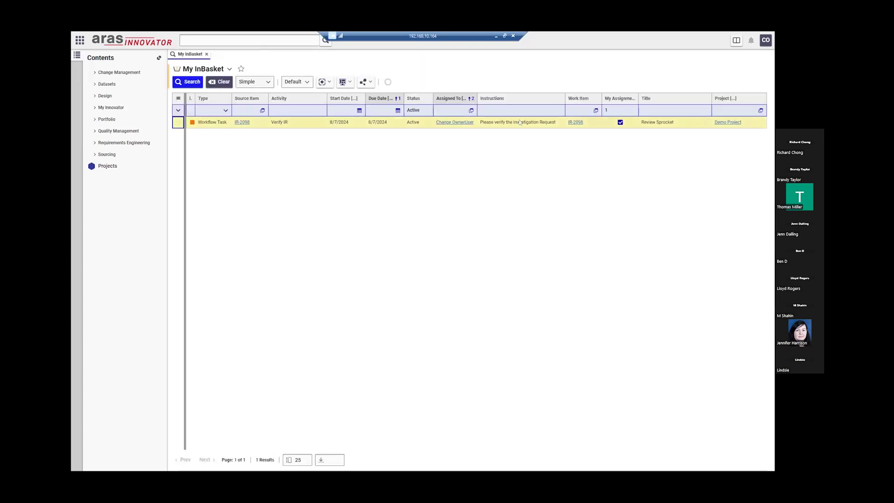
# - Open IR-2098 from the verify task and convert it into a fresh CR
pyautogui.click(576, 122)
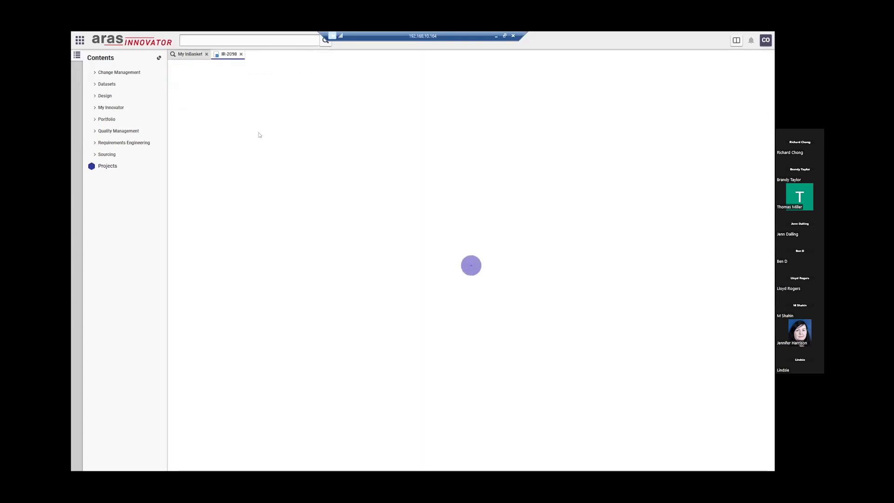
pyautogui.click(304, 82)
pyautogui.click(332, 135)
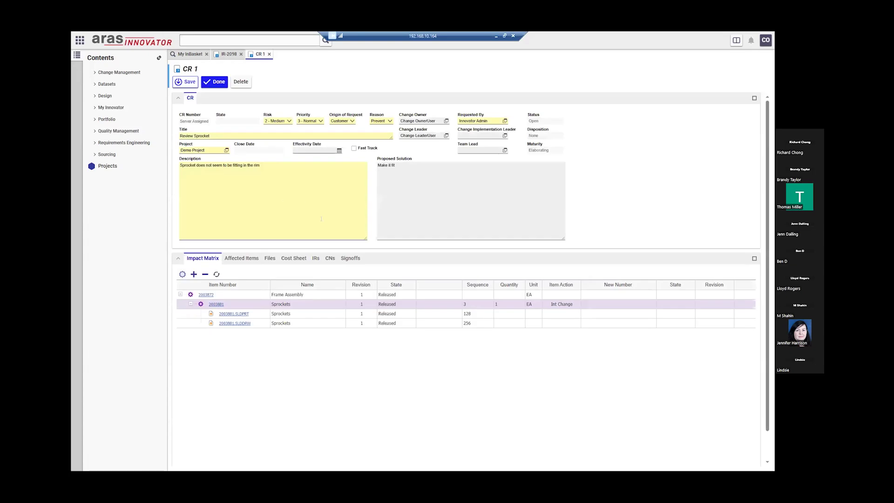
# - Save the CR as CR-2067 with effectivity date 8/10/2024 and finish editing
pyautogui.click(185, 83)
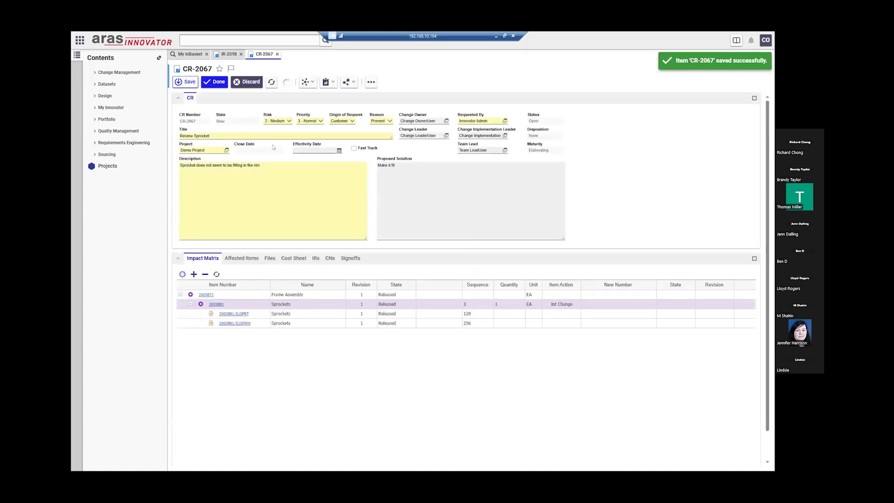
pyautogui.click(339, 151)
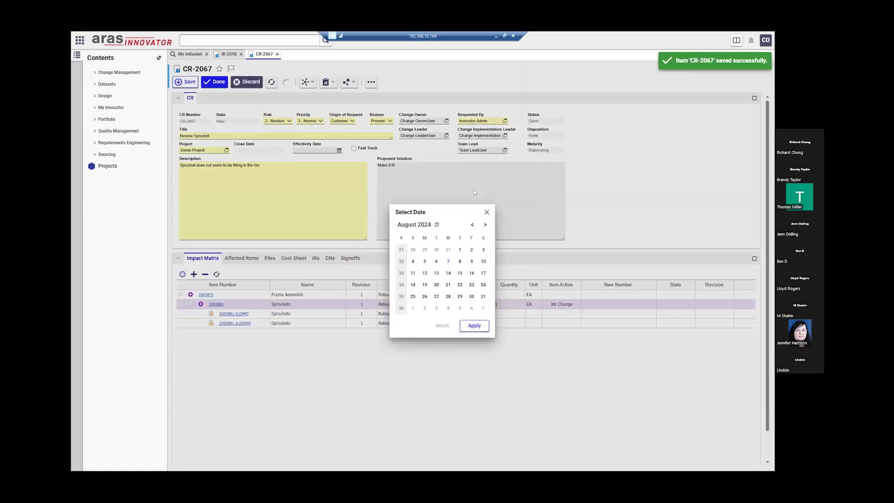
pyautogui.click(483, 261)
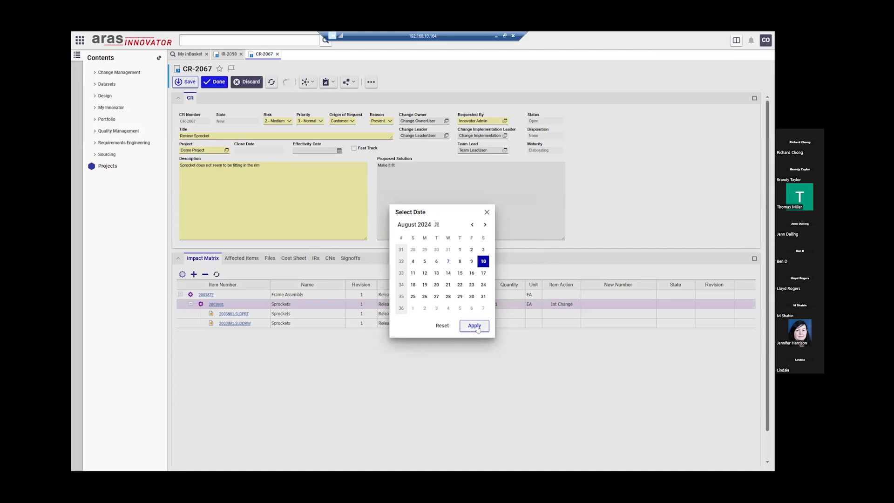
pyautogui.click(482, 328)
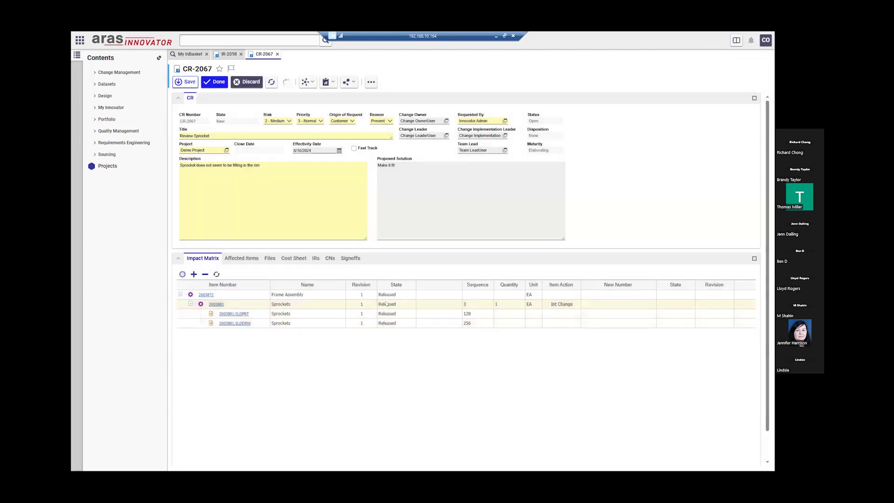
pyautogui.click(208, 83)
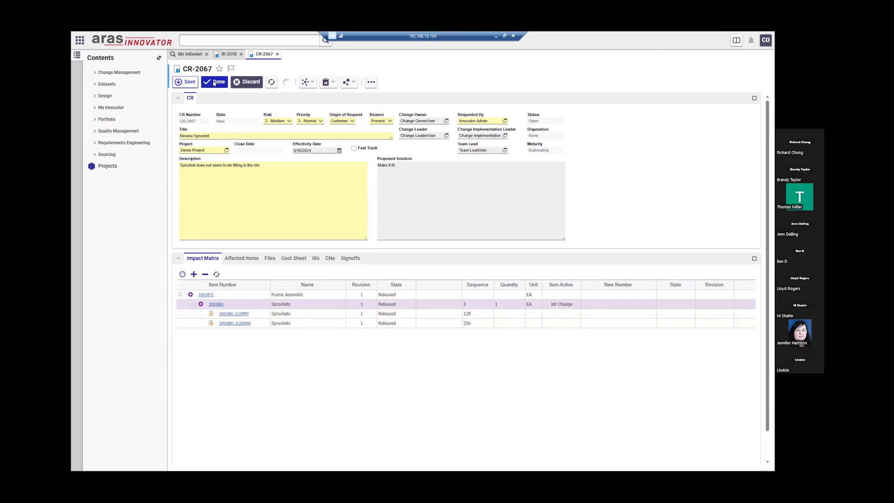
# - Confirm CR-2067 links to IR-2098, then view the CR's Workflow History Report
pyautogui.click(317, 260)
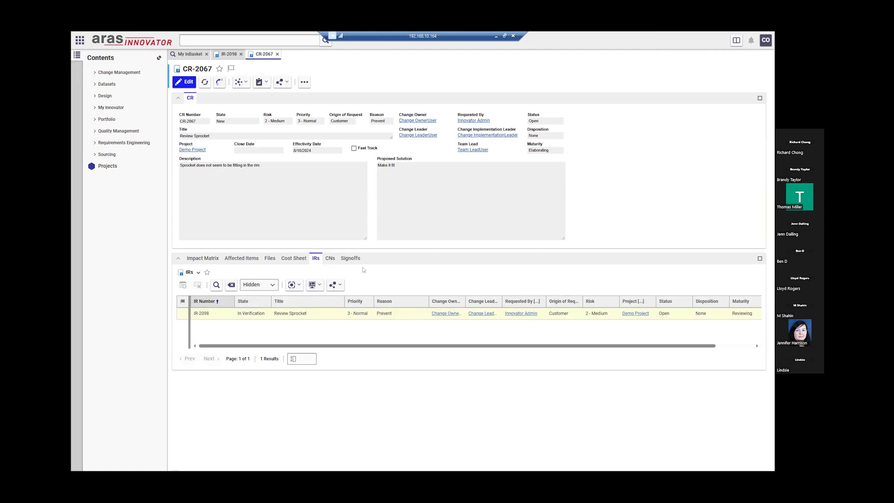
pyautogui.click(350, 258)
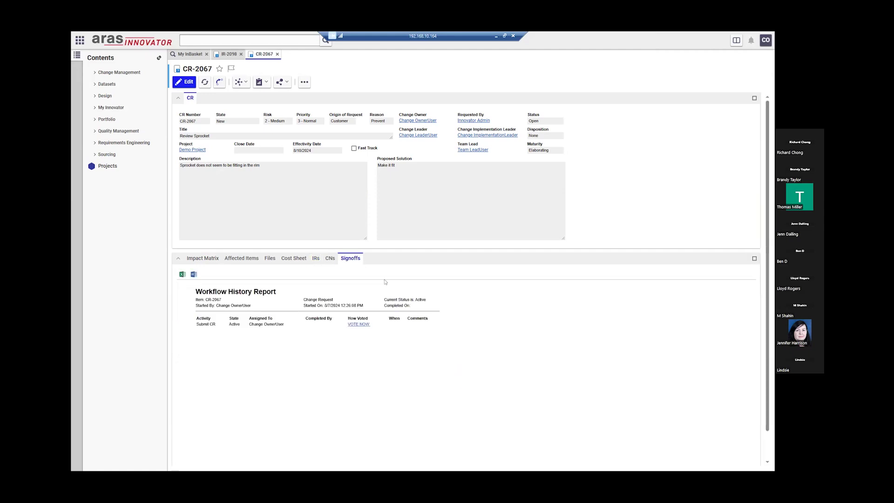
pyautogui.click(270, 259)
# - Vote Submit on CR-2067's Submit CR activity, get the Pending-IR rejection, and switch to IR-2098
pyautogui.click(366, 325)
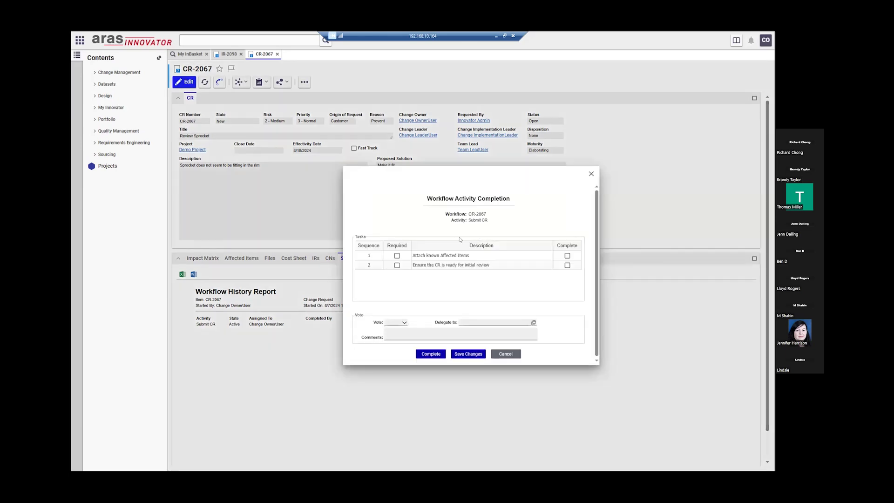
pyautogui.click(397, 322)
pyautogui.click(395, 330)
pyautogui.click(434, 353)
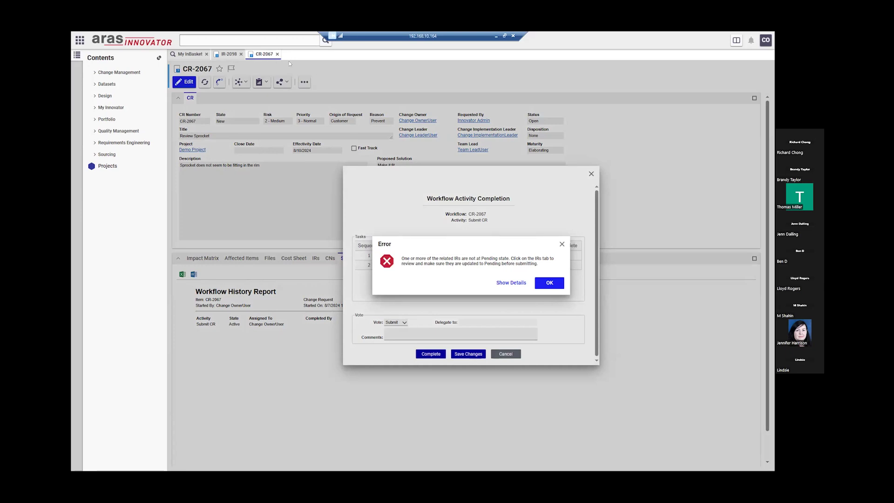
pyautogui.click(228, 54)
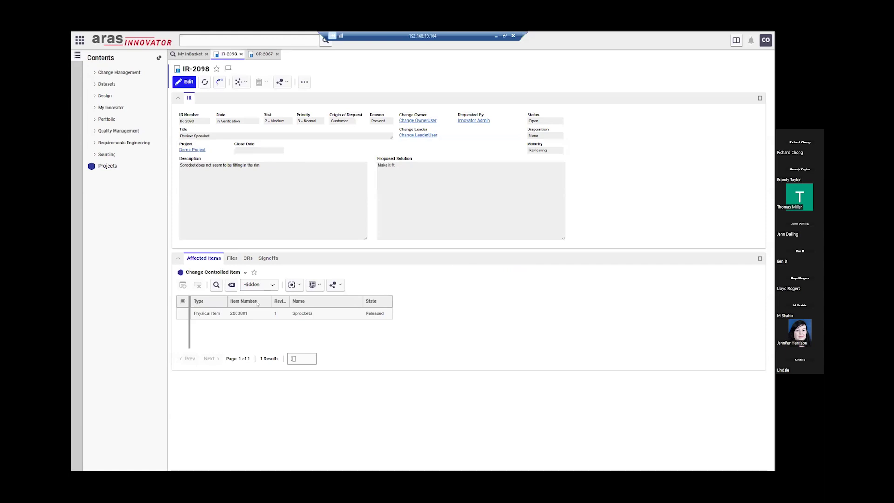
# - Vote Verified on IR-2098's Verify IR activity with task 3 complete, moving it to Pending
pyautogui.click(269, 258)
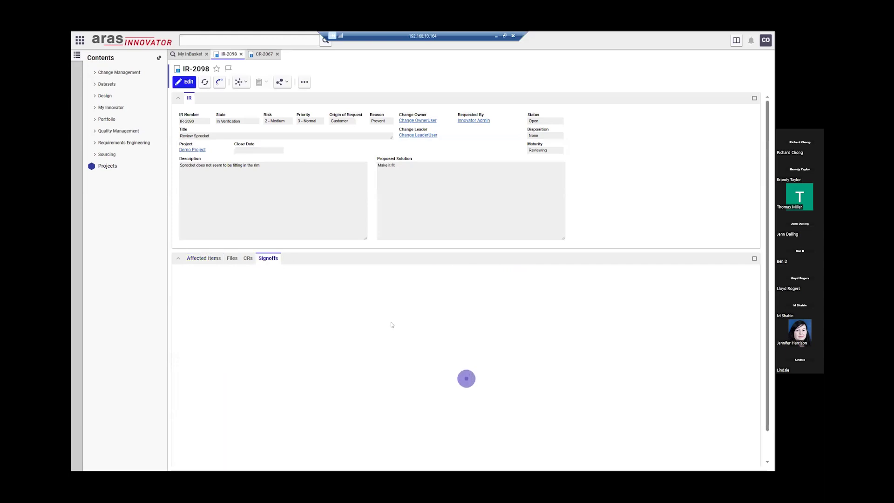
pyautogui.click(335, 331)
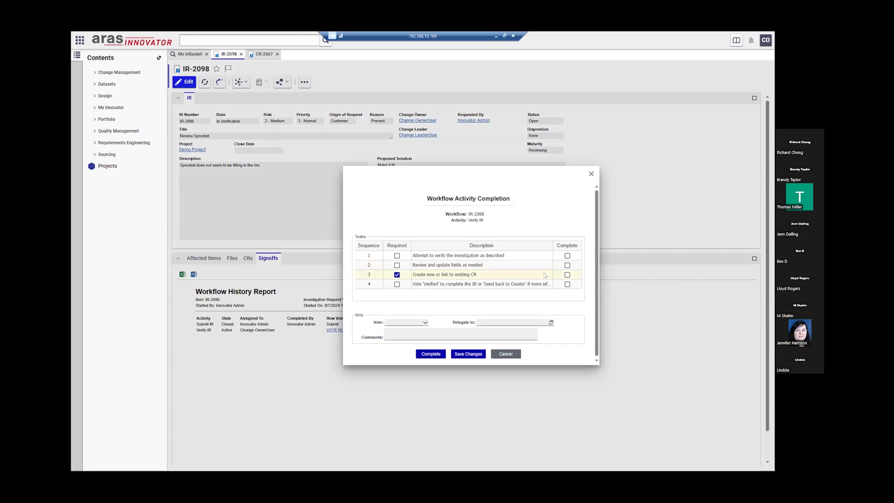
pyautogui.click(567, 275)
pyautogui.click(425, 322)
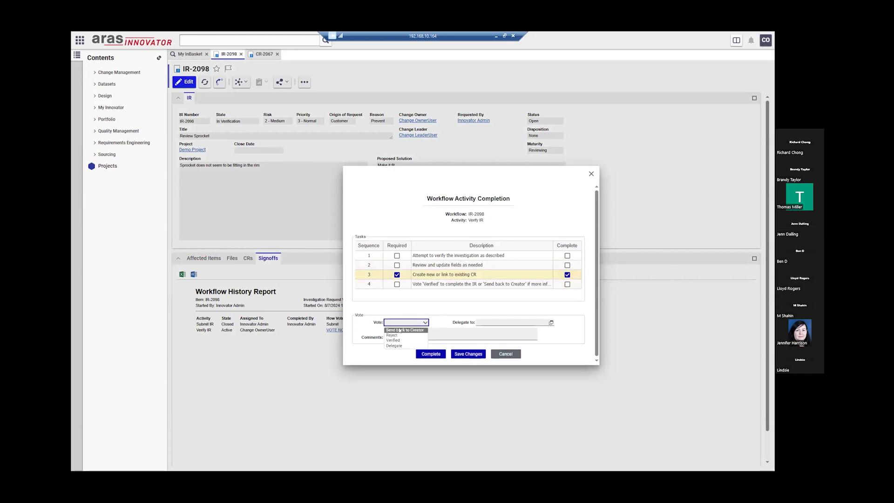
pyautogui.click(401, 340)
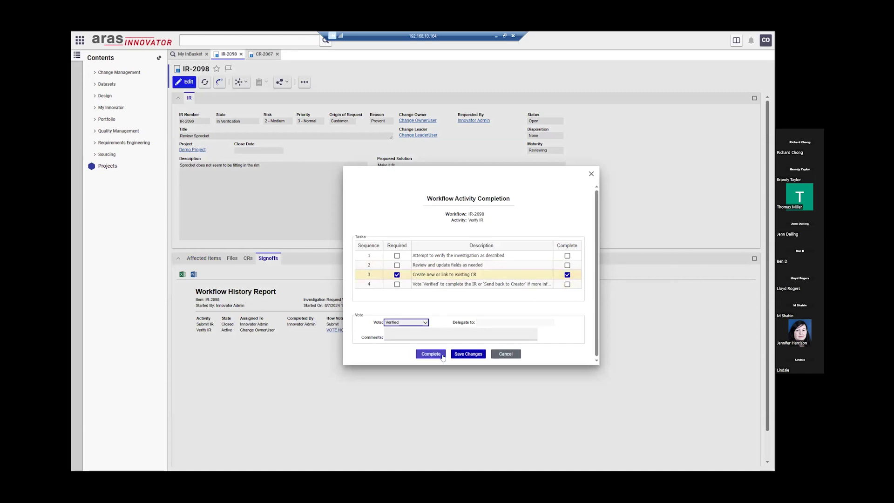
pyautogui.click(432, 355)
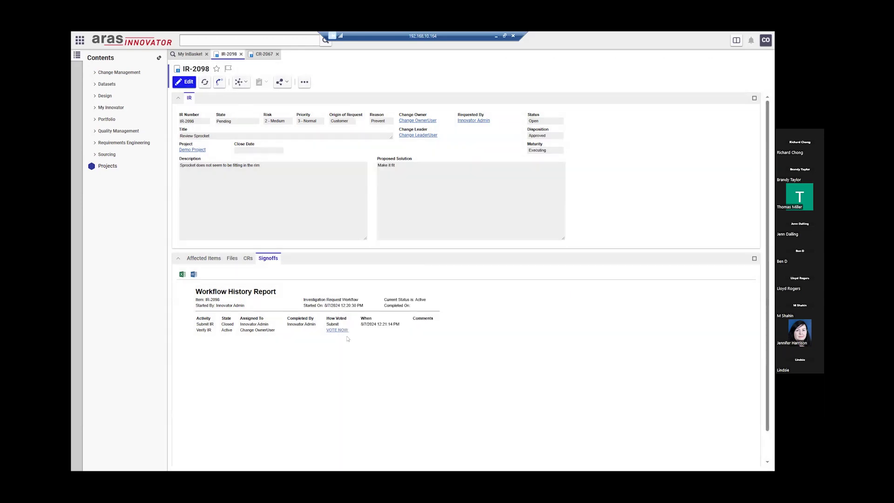
pyautogui.moveTo(245, 125); pyautogui.dragTo(206, 120)
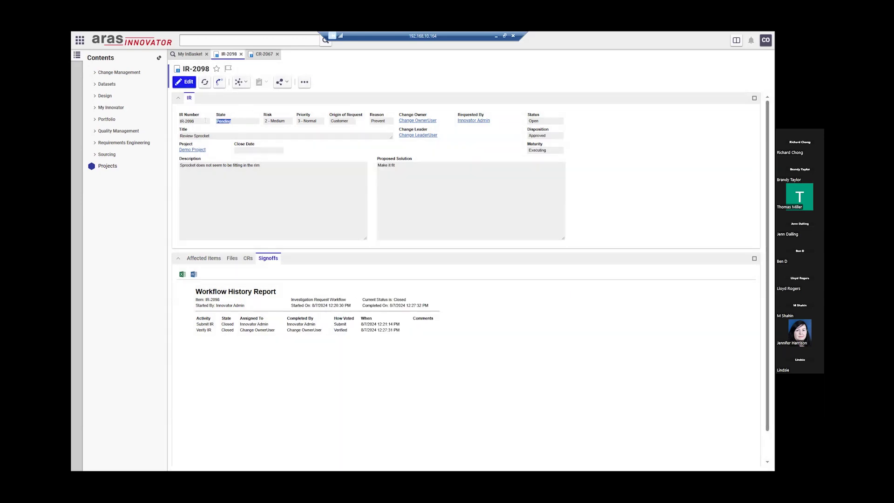
# - Dismiss the error on CR-2067 and complete its Submit CR activity, sending it to In Review
pyautogui.click(264, 54)
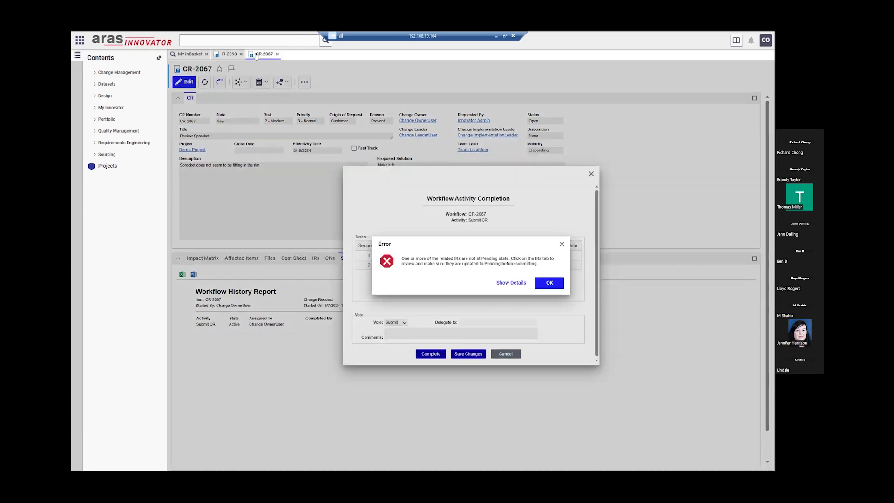
pyautogui.click(549, 281)
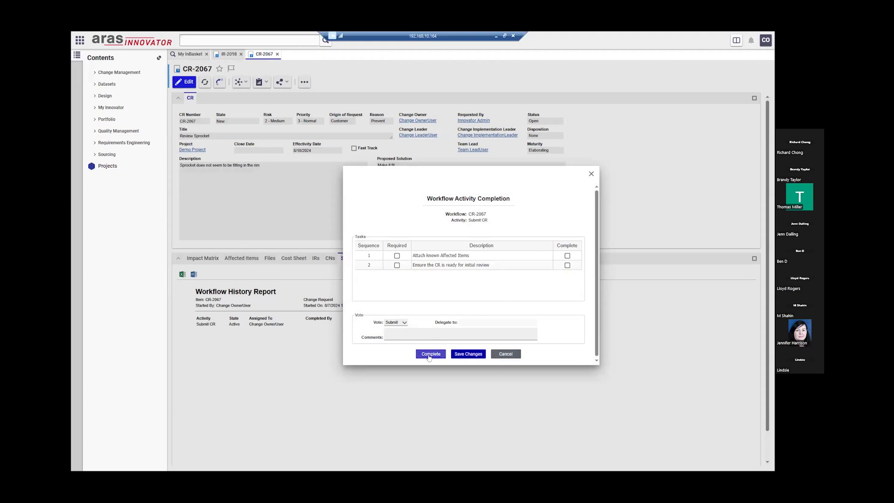
pyautogui.click(429, 355)
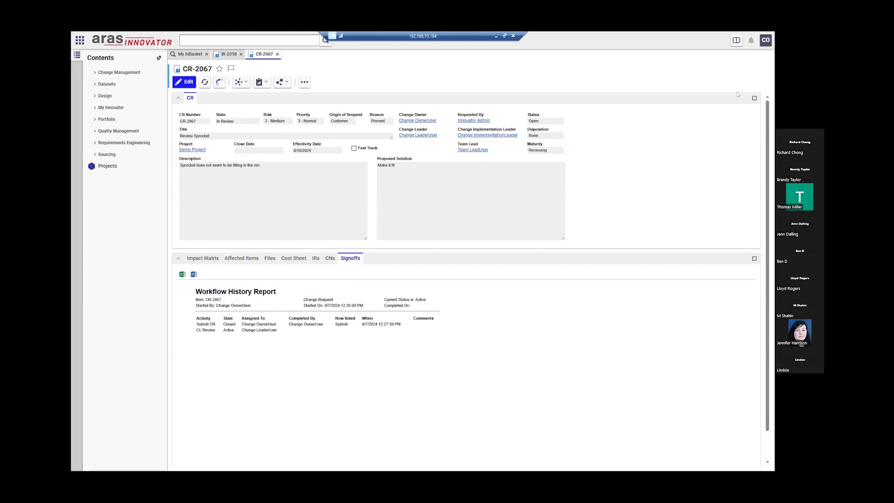
pyautogui.click(766, 40)
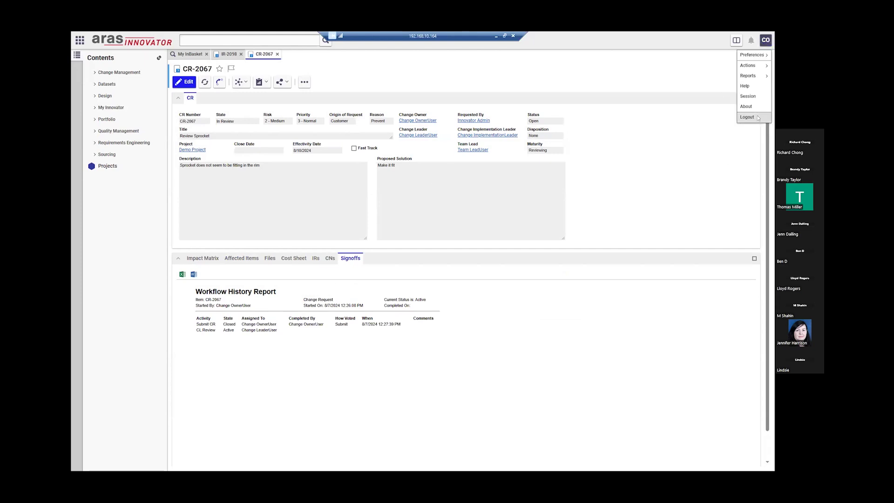
# - Log out, sign in with the change leader's username, and open their My InBasket
pyautogui.click(758, 118)
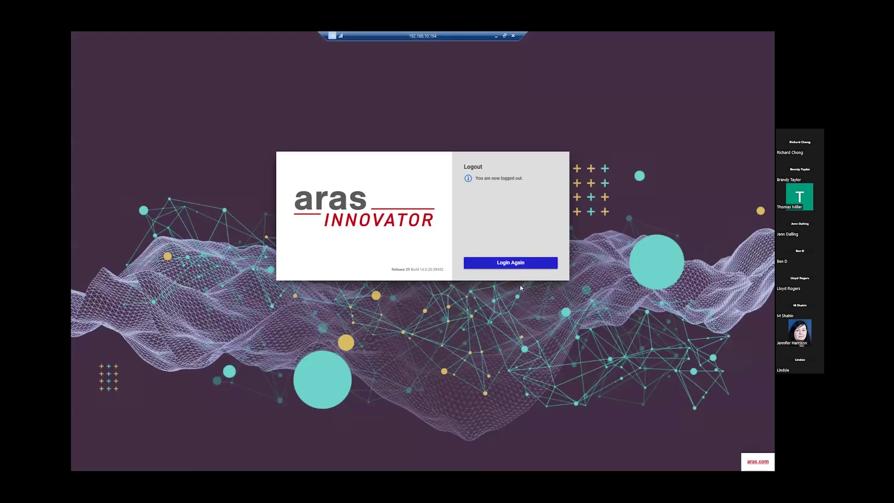
pyautogui.click(513, 263)
pyautogui.click(502, 211)
pyautogui.write('cl')
pyautogui.press('Tab')
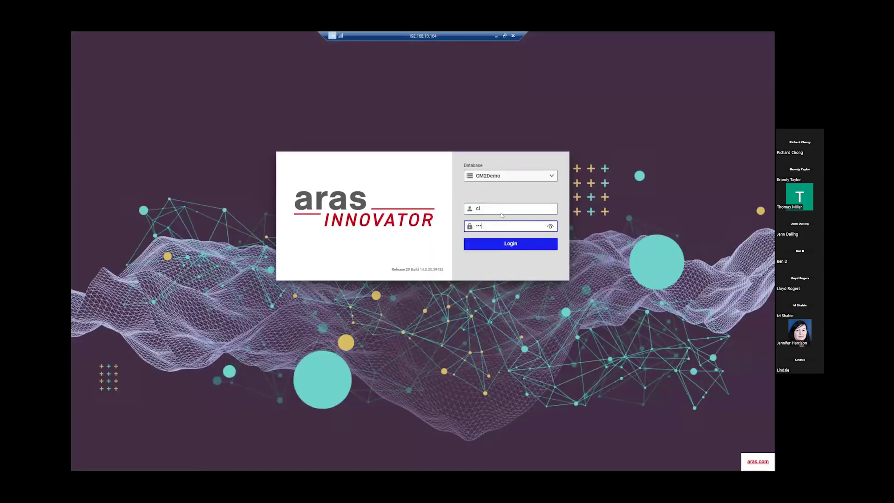
pyautogui.press('Return')
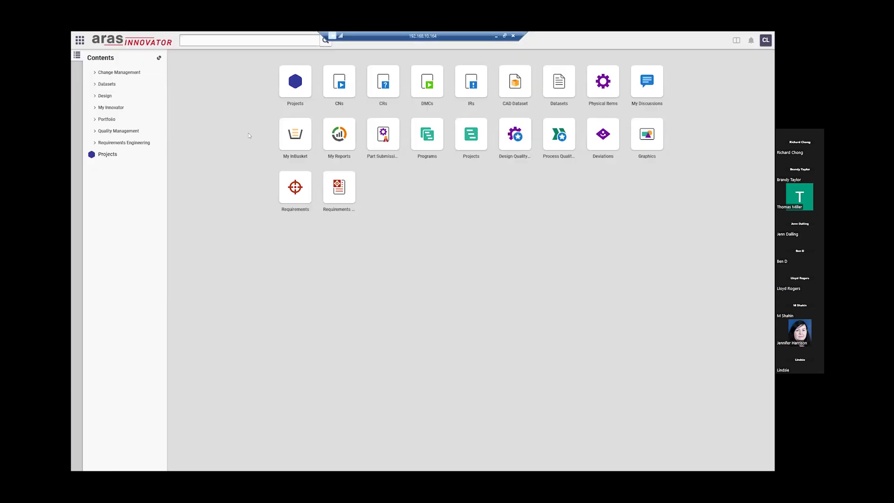
pyautogui.click(299, 137)
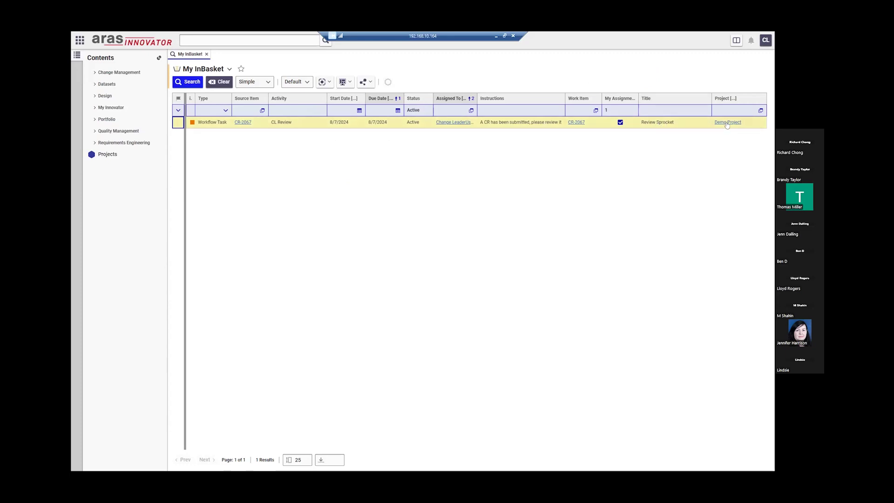
# - Open CR-2067 from the CL Review task, then bring the PowerPoint CR Workflow slide forward
pyautogui.click(578, 122)
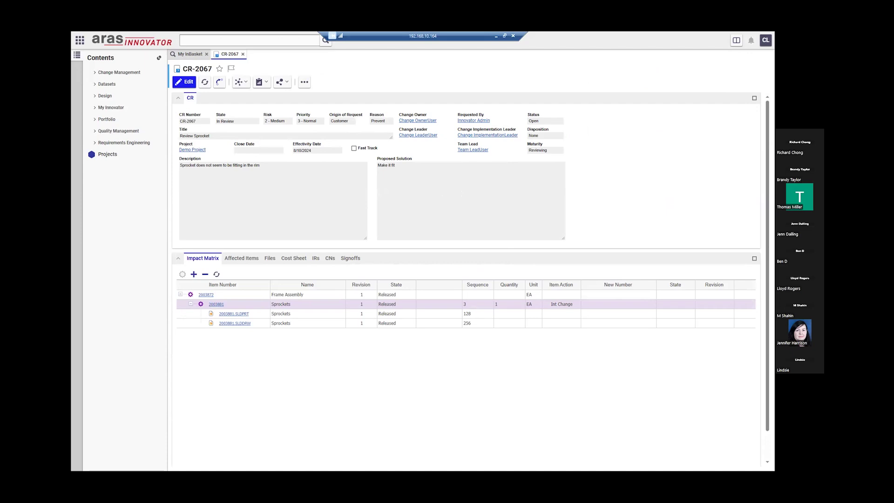
pyautogui.click(505, 36)
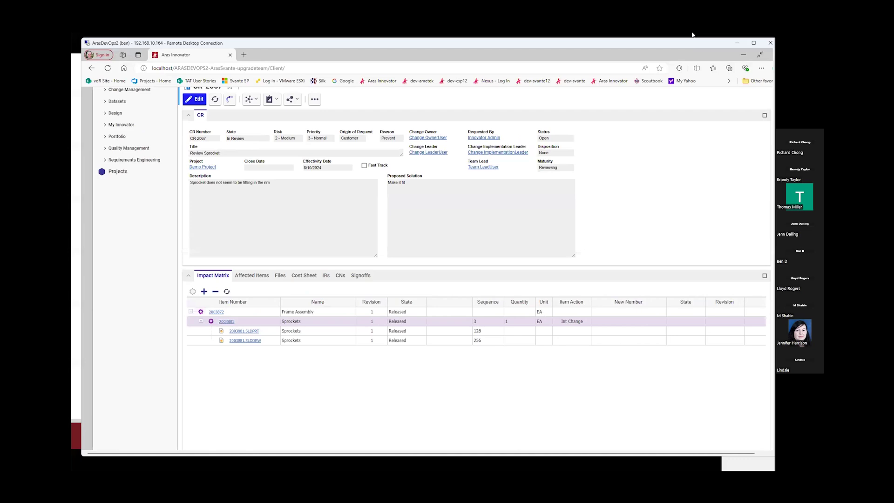
pyautogui.click(693, 35)
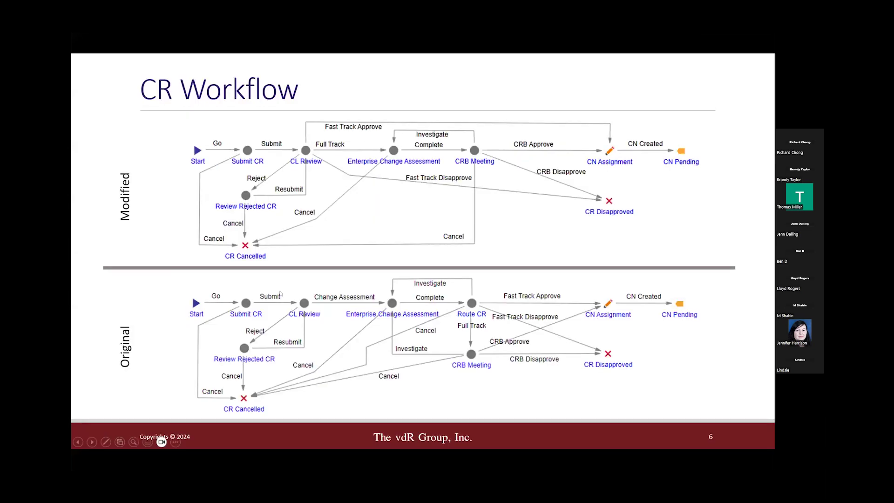
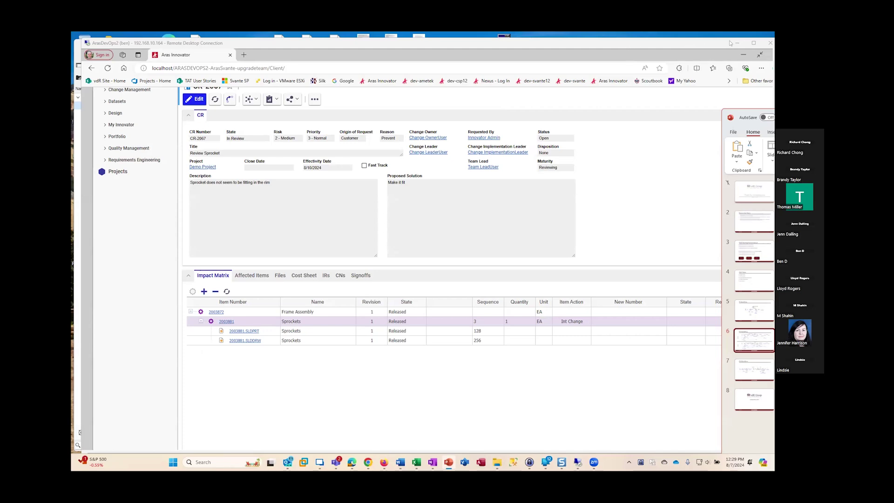
# - Maximize the Remote Desktop session and put the browser in full-screen mode
pyautogui.click(754, 43)
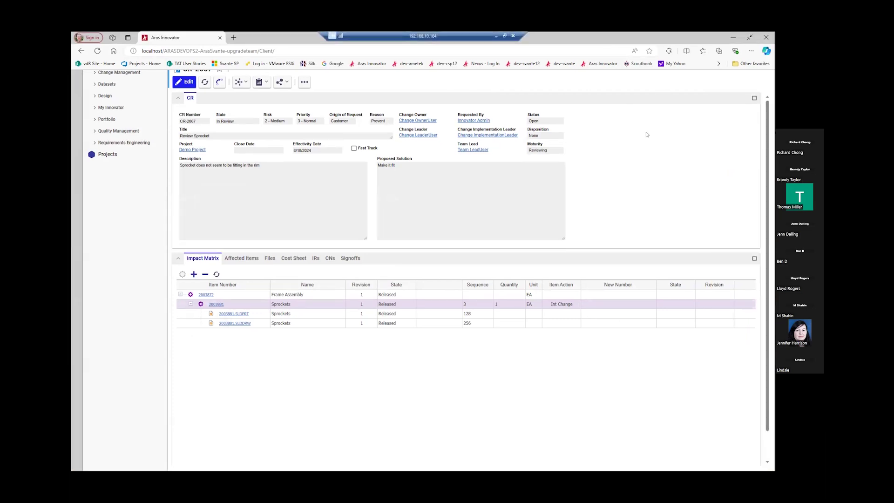
pyautogui.press('F11')
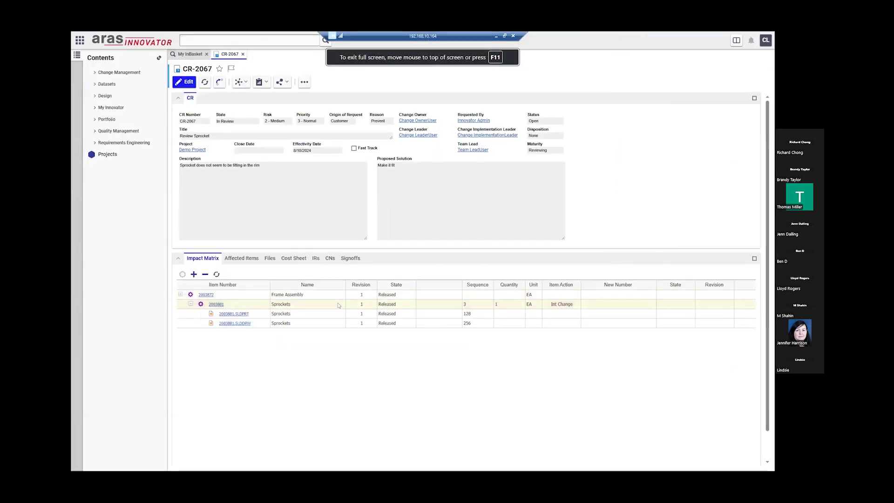
# - Vote Full Track on CR-2067's CL Review activity in Signoffs and complete it
pyautogui.click(350, 258)
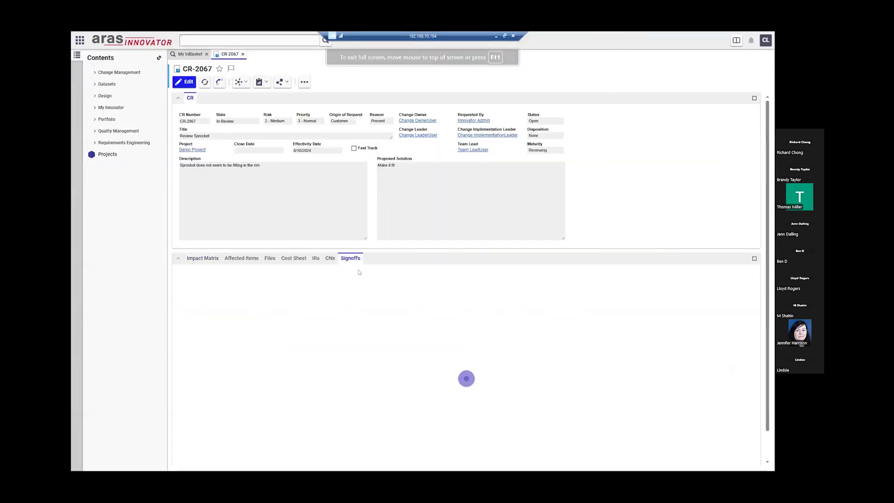
pyautogui.click(343, 330)
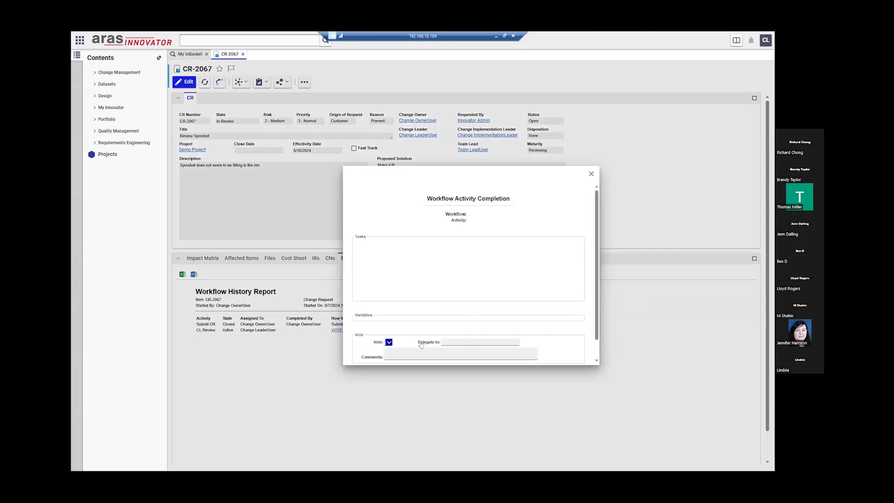
pyautogui.click(407, 322)
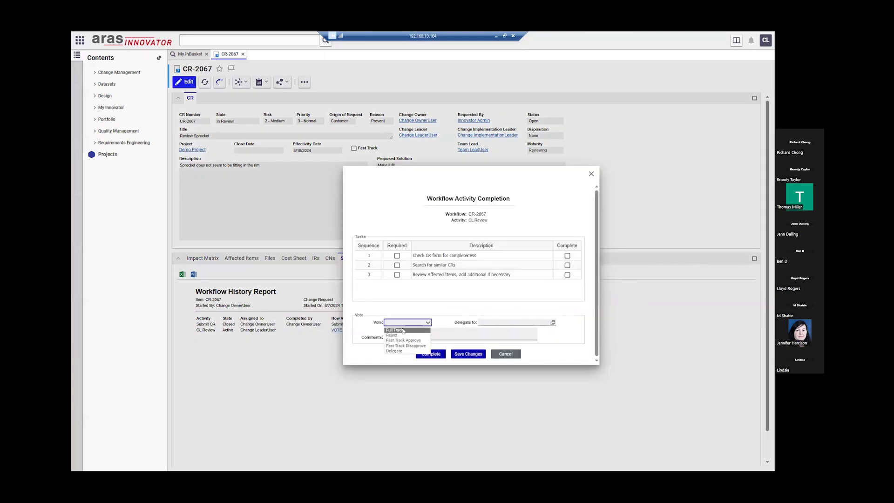
pyautogui.click(403, 330)
pyautogui.click(424, 323)
pyautogui.click(407, 330)
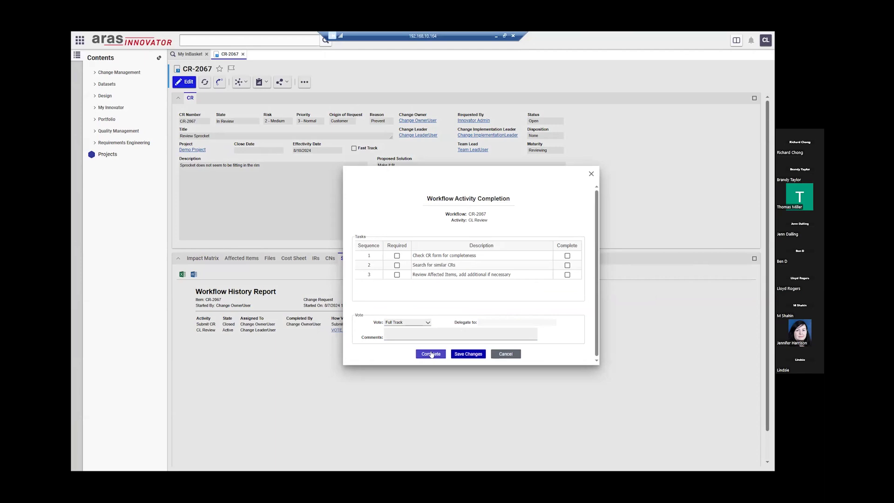
pyautogui.click(431, 354)
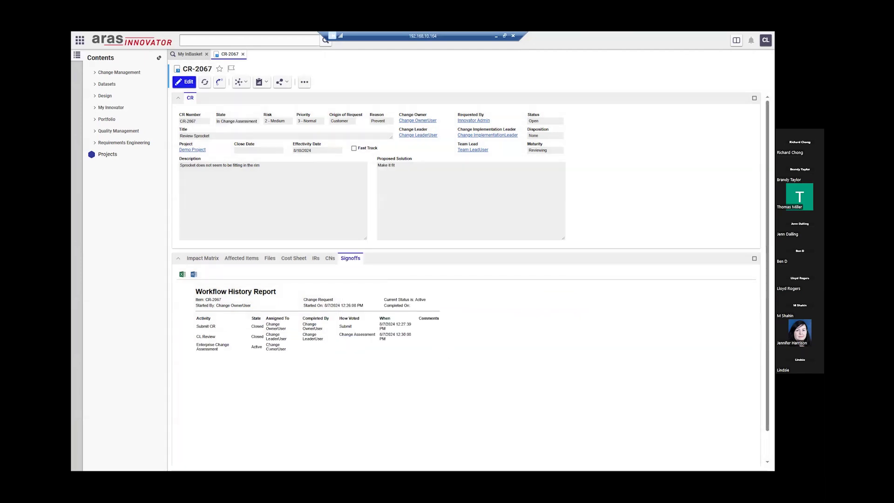
# - Log out, sign in as the change owner, and open CR-2067's Enterprise Change Assessment task from My InBasket
pyautogui.click(766, 40)
pyautogui.click(748, 116)
pyautogui.click(510, 263)
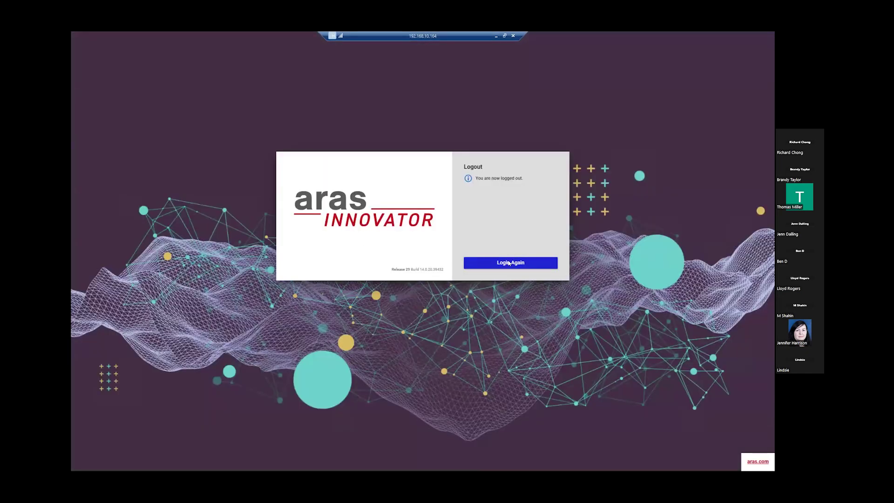
pyautogui.write('co')
pyautogui.press('Tab')
pyautogui.write('c')
pyautogui.press('Return')
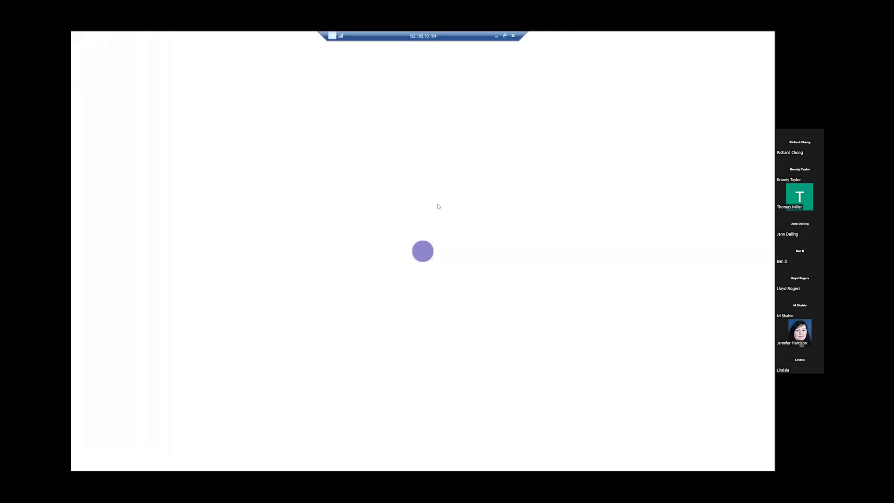
pyautogui.click(295, 141)
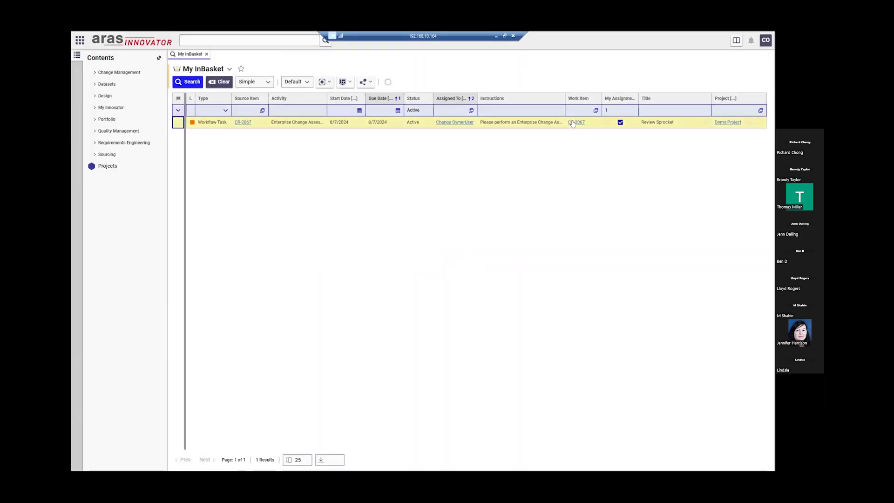
pyautogui.click(574, 122)
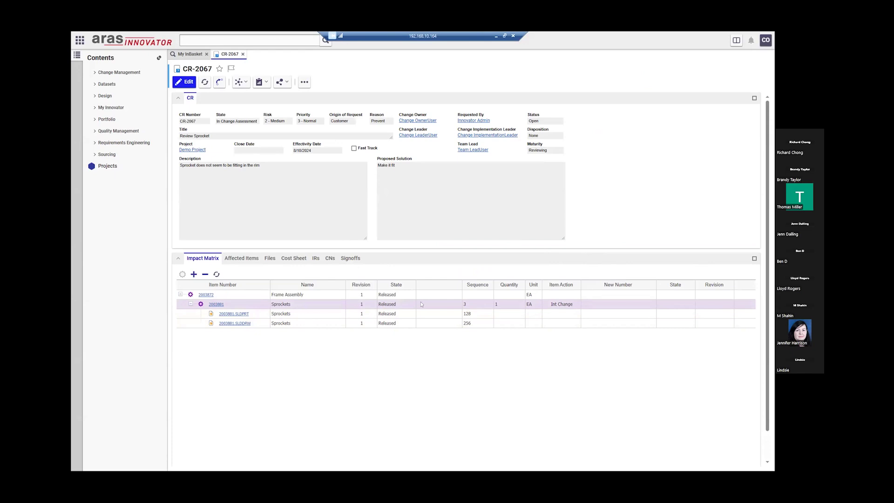
# - Mark Frame Assembly and Bicycle as Interchangeable Change in the Impact Matrix and save CR-2067
pyautogui.click(185, 82)
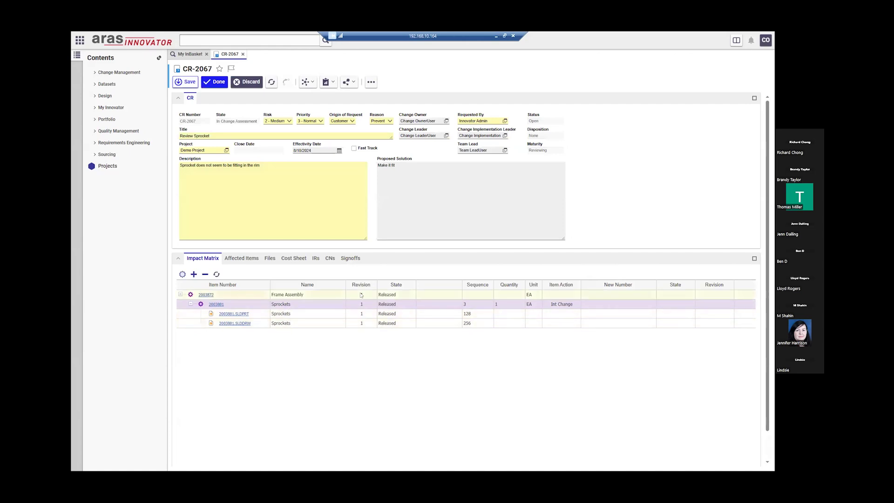
pyautogui.rightClick(470, 294)
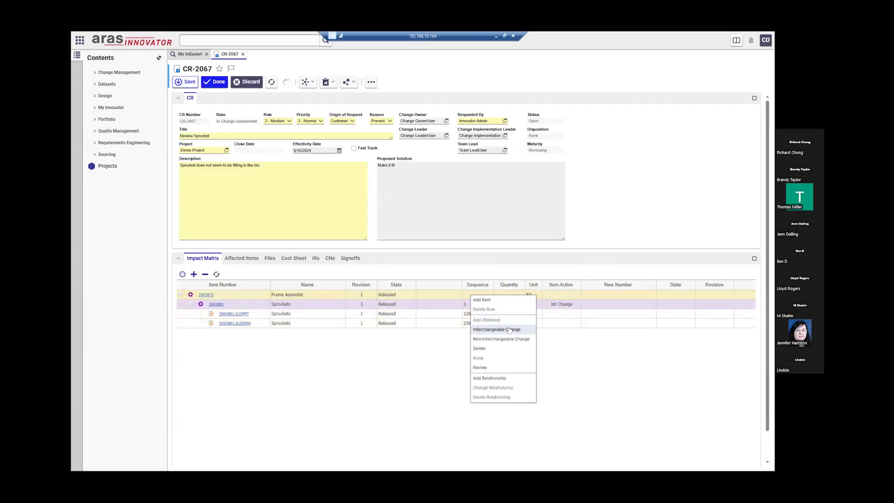
pyautogui.click(510, 328)
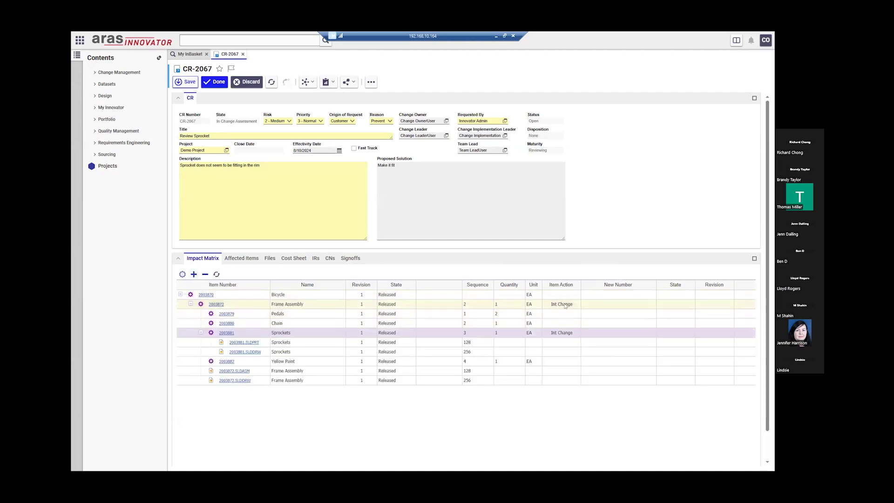
pyautogui.rightClick(434, 295)
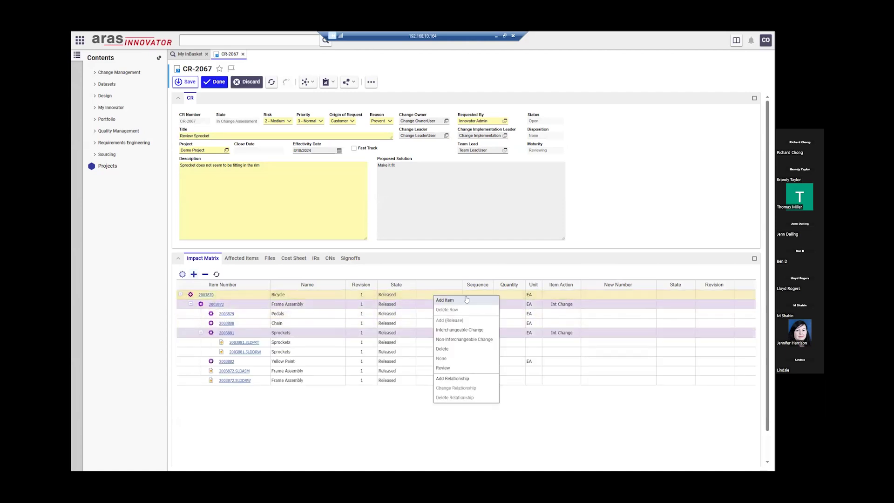
pyautogui.click(474, 330)
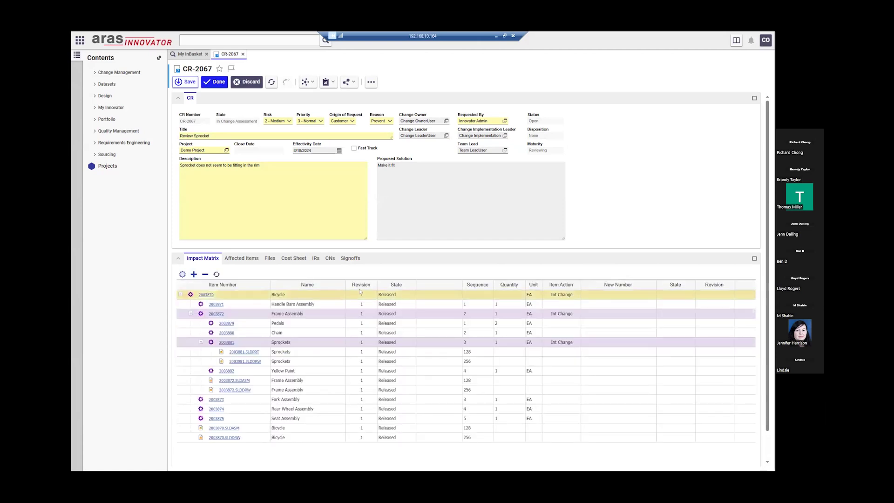
pyautogui.click(559, 317)
pyautogui.click(366, 344)
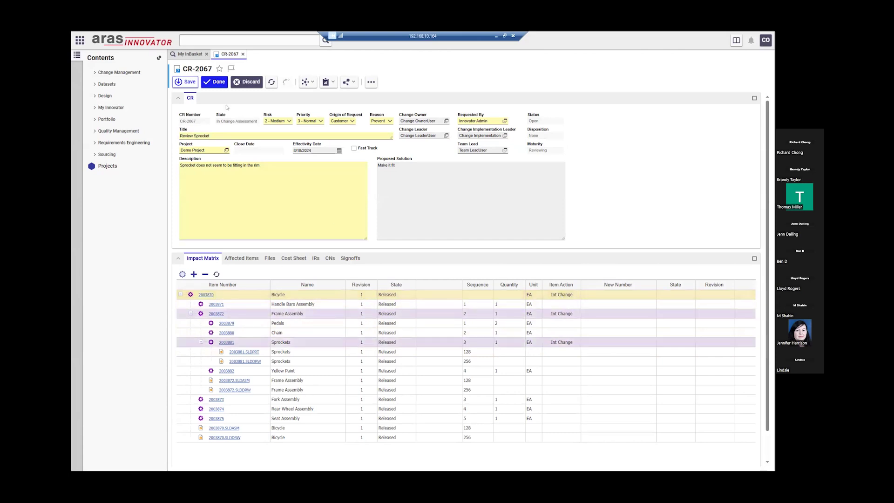
pyautogui.click(216, 82)
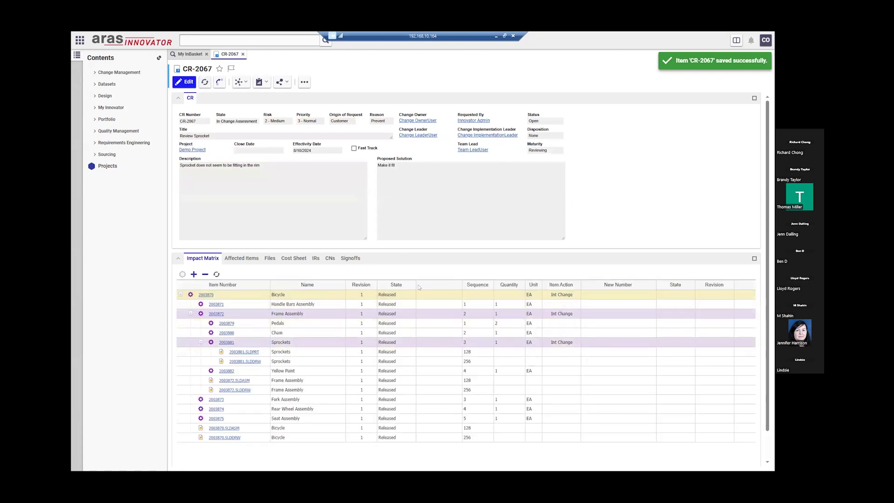
pyautogui.click(352, 259)
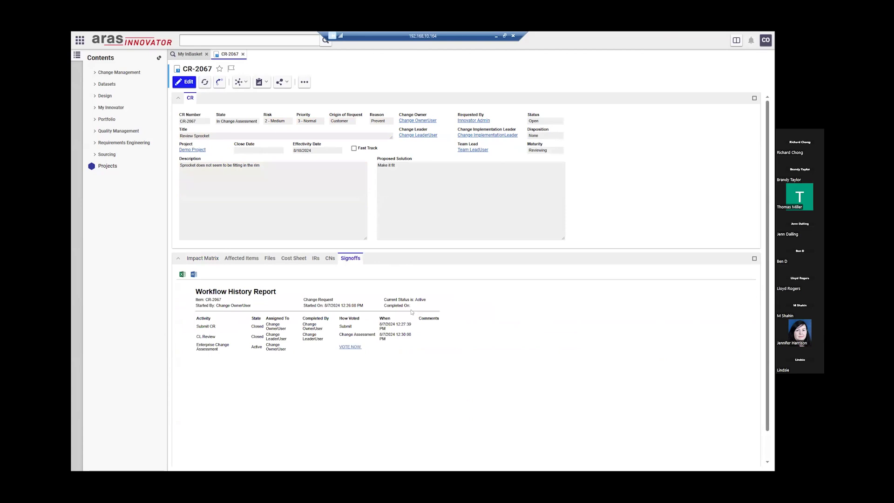
# - Vote Complete on the Enterprise Change Assessment activity, moving CR-2067 to In CRB
pyautogui.click(350, 347)
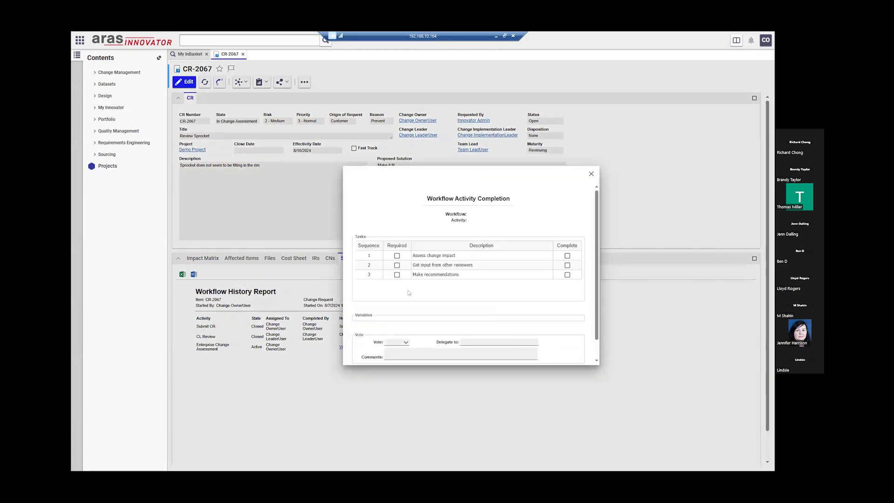
pyautogui.click(405, 323)
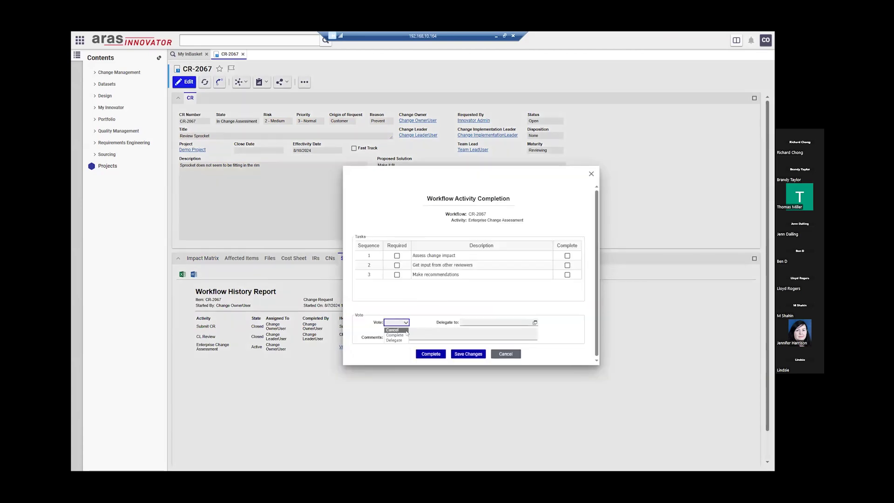
pyautogui.click(402, 335)
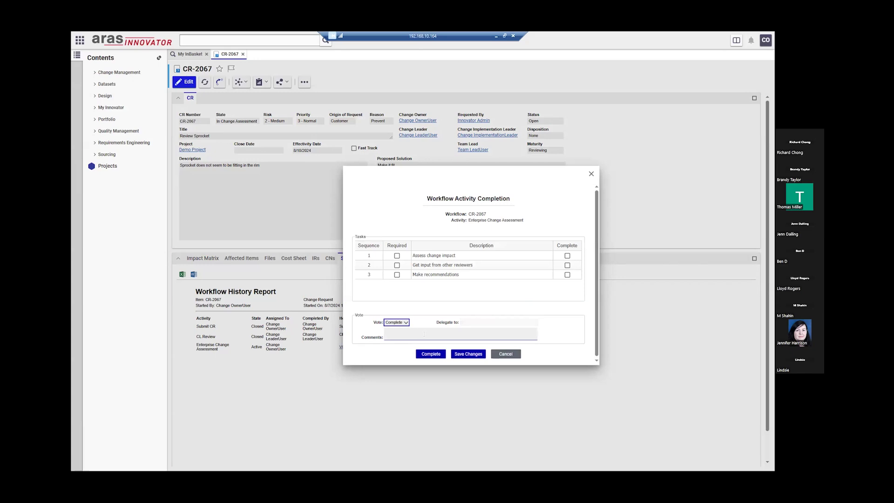
pyautogui.click(431, 355)
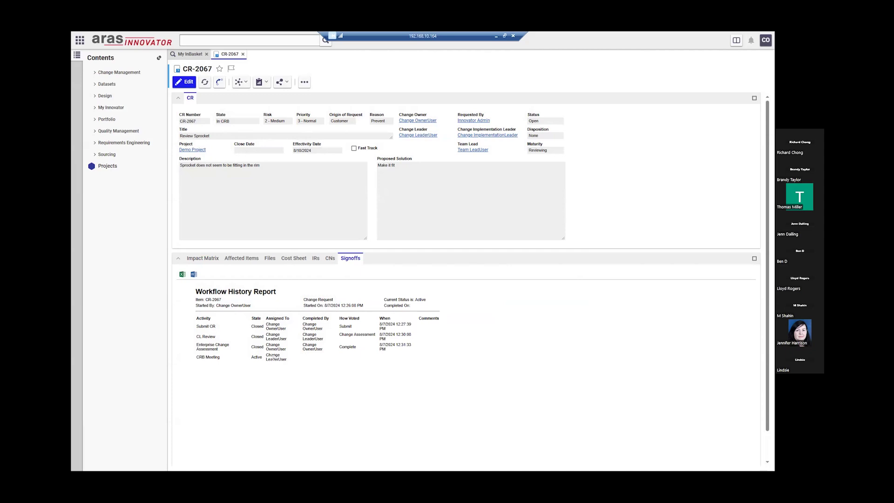
# - Log out, sign in as the change leader, and open CR-2067 from its CRB Meeting InBasket task
pyautogui.click(766, 40)
pyautogui.click(755, 120)
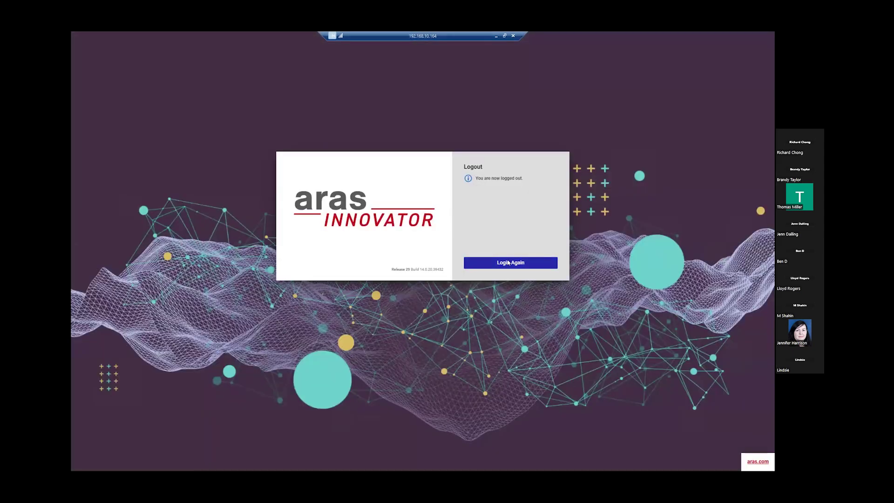
pyautogui.click(509, 263)
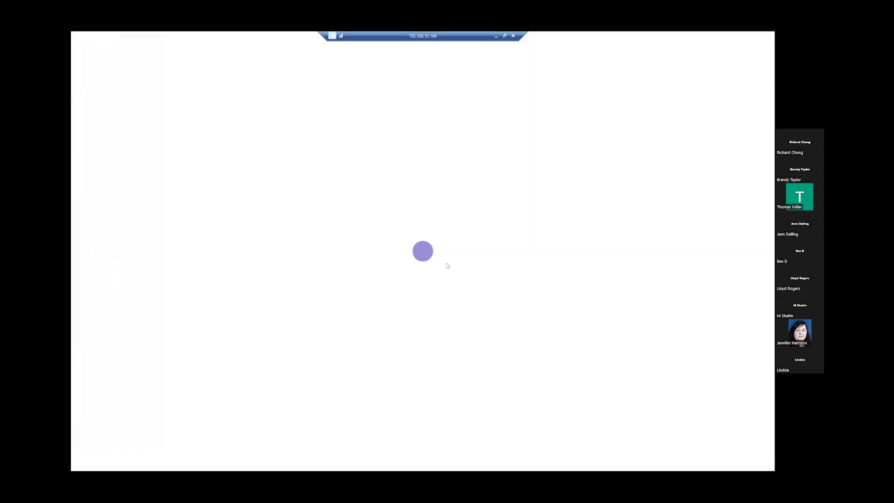
pyautogui.write('cl')
pyautogui.press('Tab')
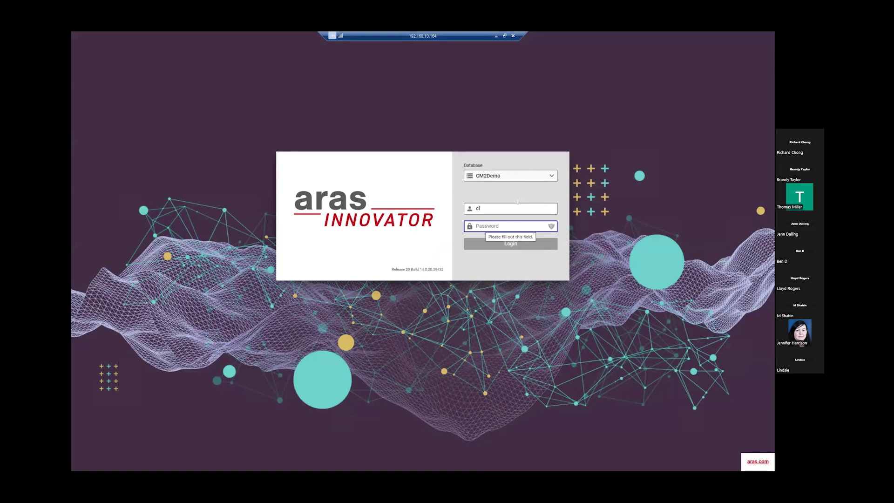
pyautogui.write('••')
pyautogui.press('Return')
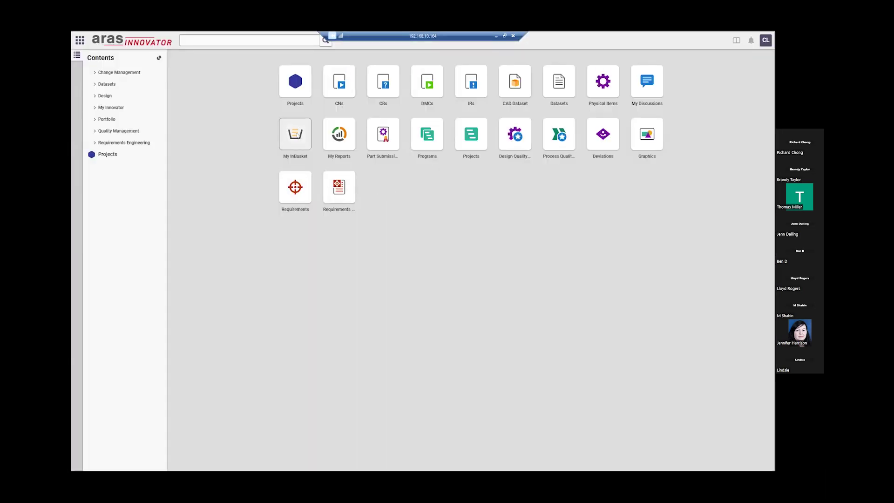
pyautogui.click(296, 136)
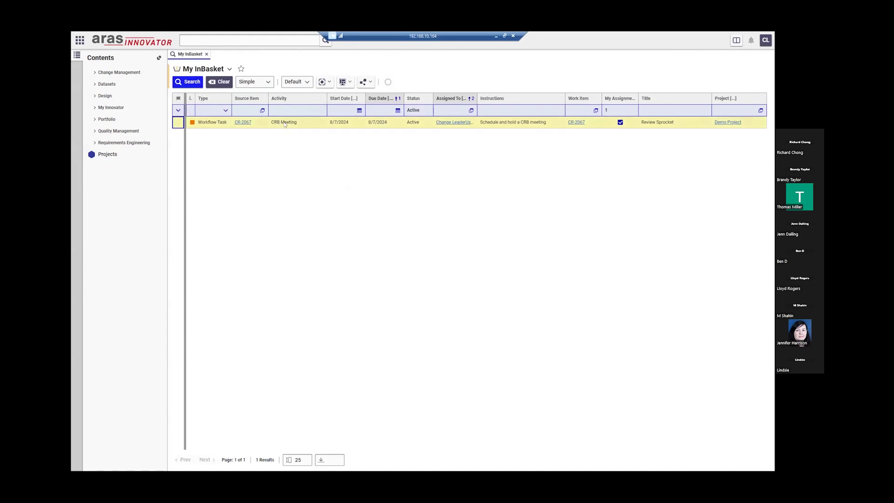
pyautogui.click(579, 122)
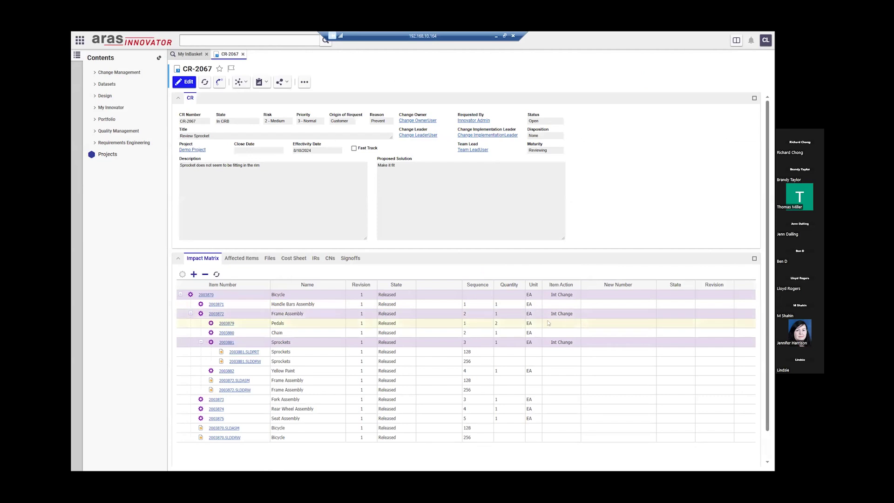
# - Cast a CRB Approve vote on the CRB Meeting activity, leaving CR-2067 Approved
pyautogui.click(350, 260)
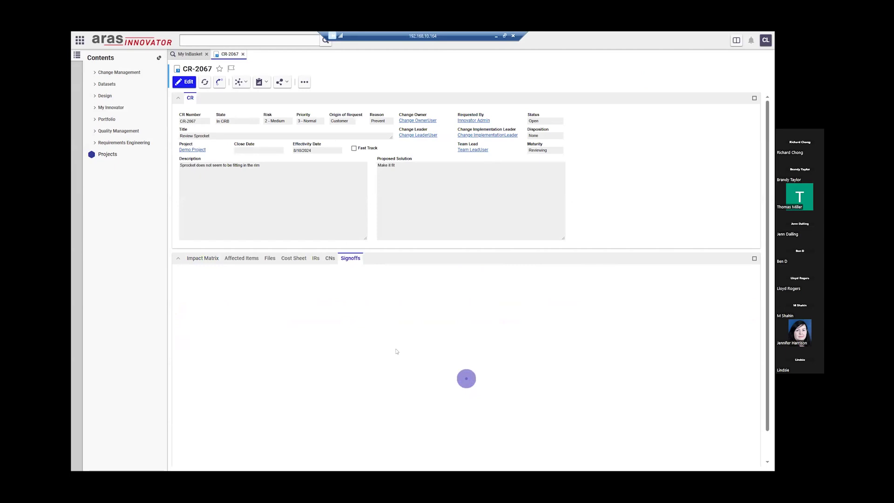
pyautogui.click(349, 357)
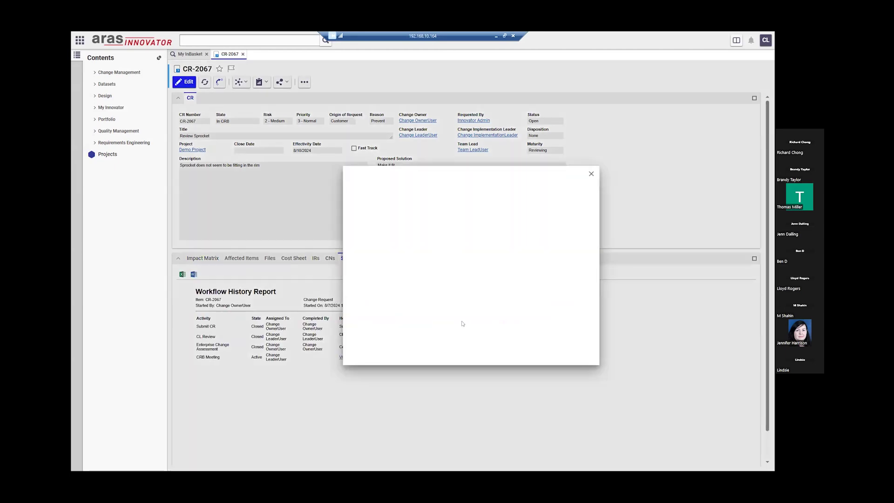
pyautogui.click(417, 321)
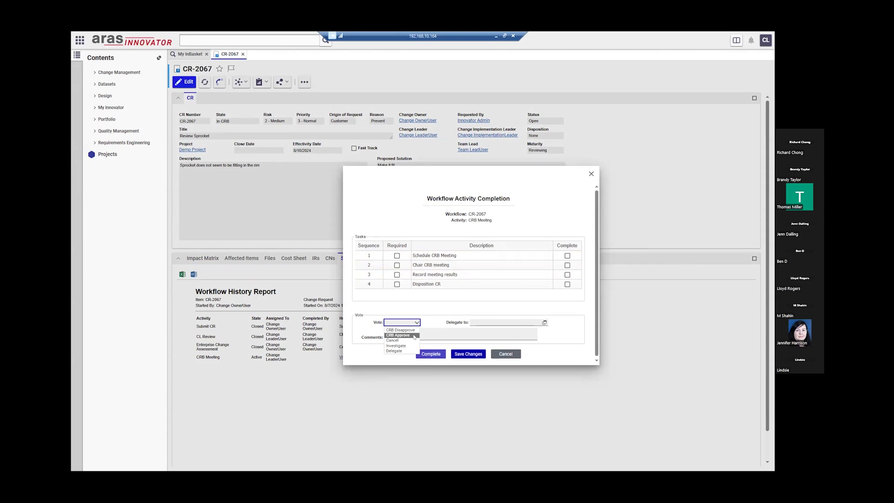
pyautogui.click(409, 335)
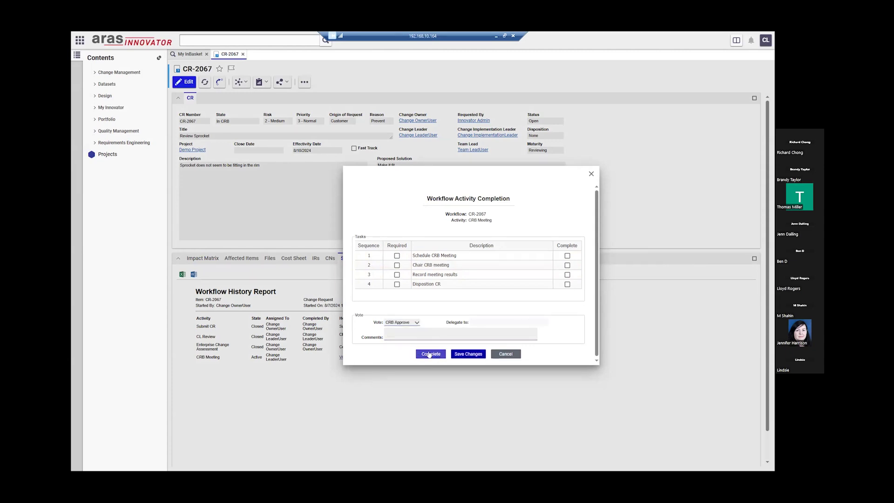
pyautogui.click(430, 354)
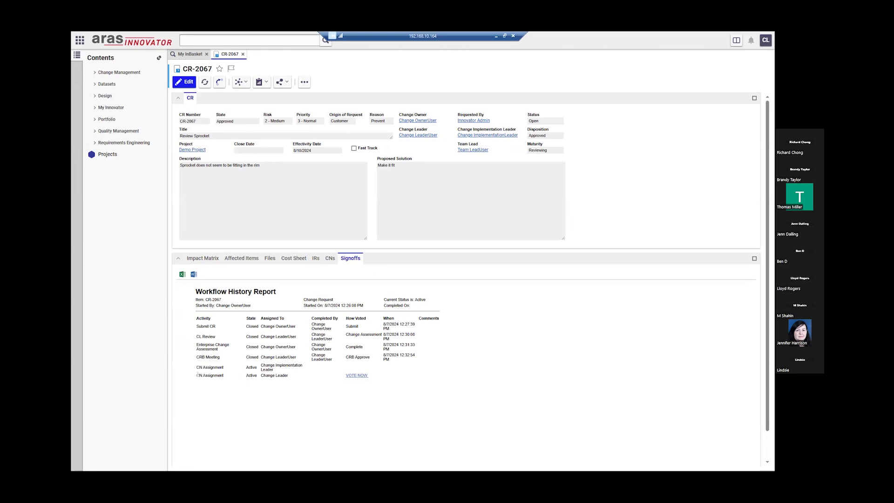
pyautogui.click(304, 81)
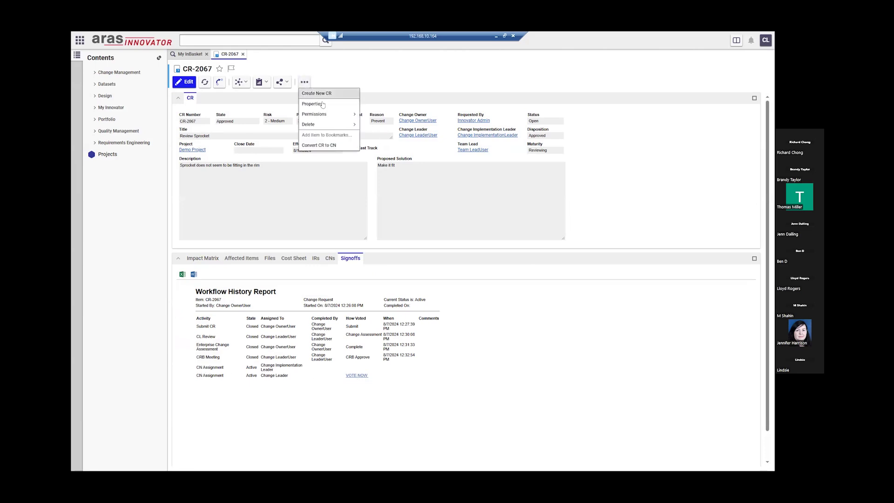
# - Convert CR-2067 into change notice CN-2710 with a due date of 8/9/2024 and save it
pyautogui.click(331, 146)
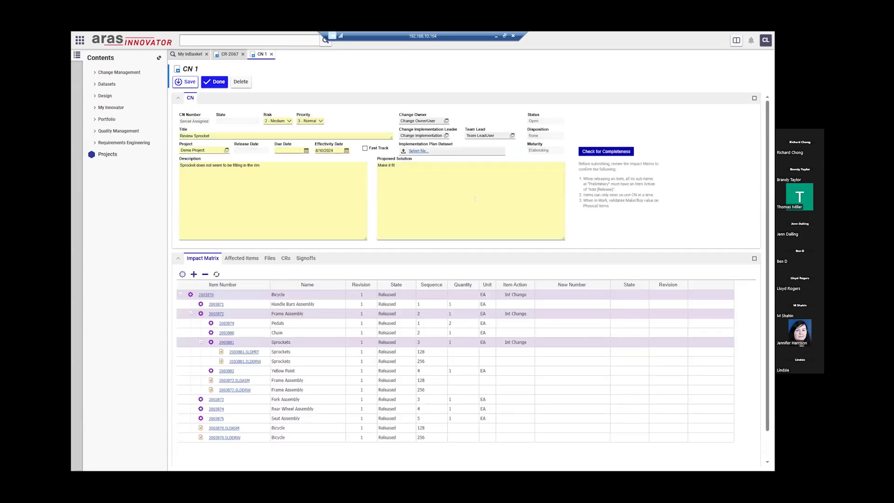
pyautogui.click(306, 151)
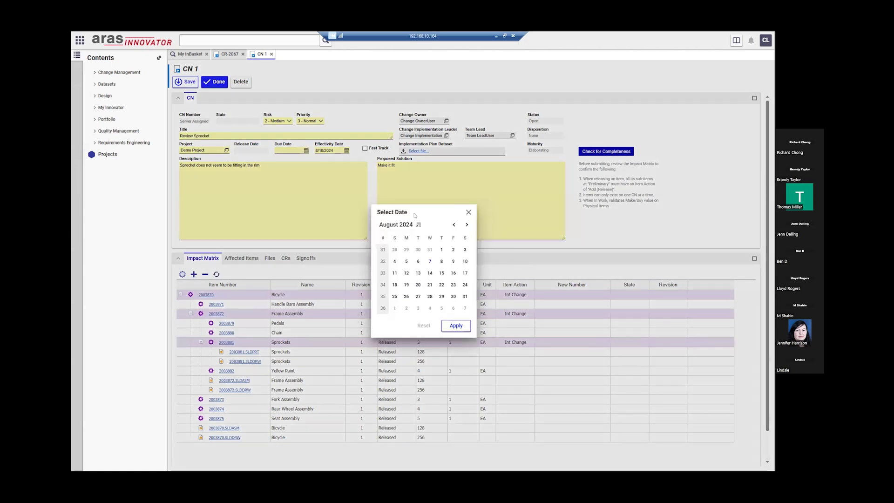
pyautogui.click(453, 262)
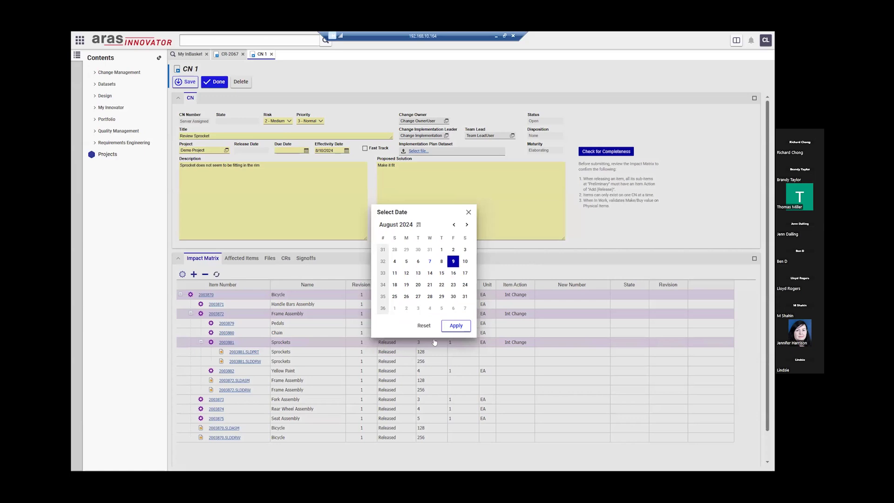
pyautogui.click(457, 326)
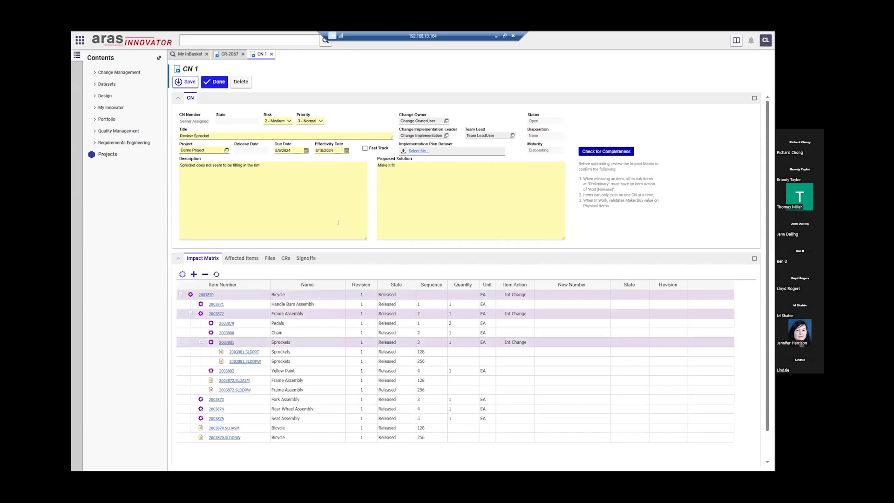
pyautogui.click(217, 82)
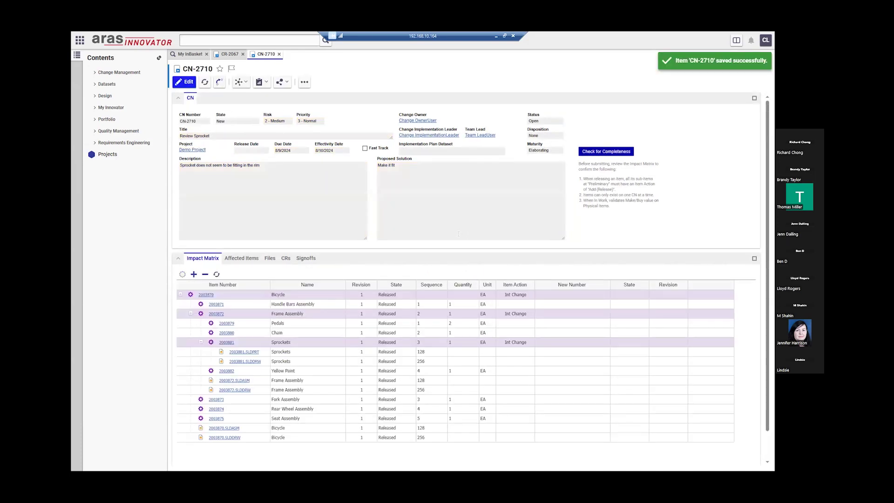
pyautogui.click(244, 262)
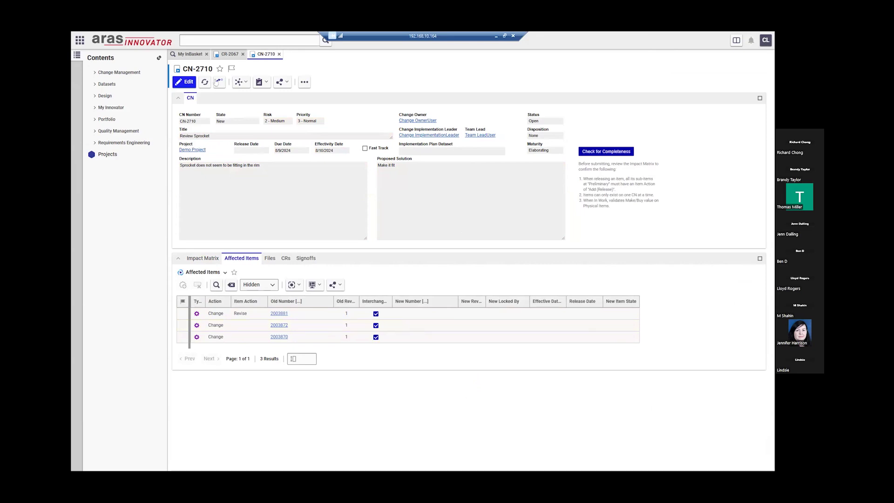
# - Set Item Action to Revise for affected items 2003872 and 2003870 and save CN-2710
pyautogui.click(185, 82)
pyautogui.click(240, 325)
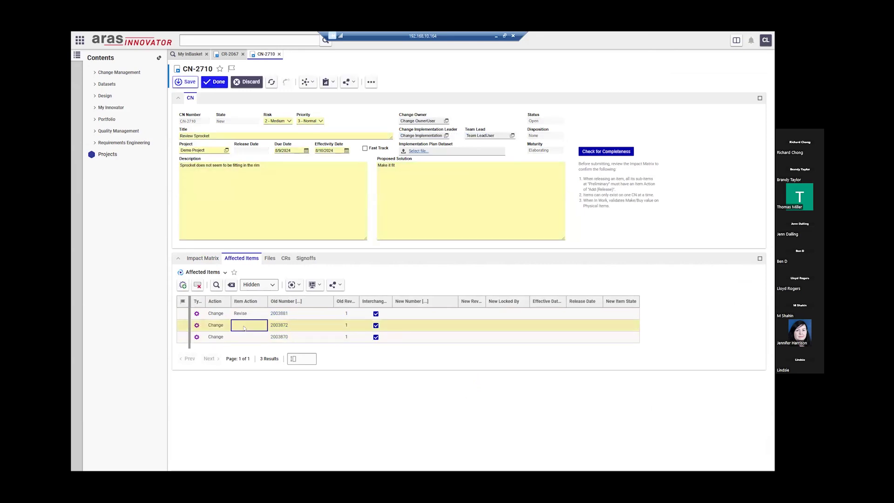
pyautogui.click(241, 325)
pyautogui.click(244, 336)
pyautogui.click(244, 338)
pyautogui.click(244, 338)
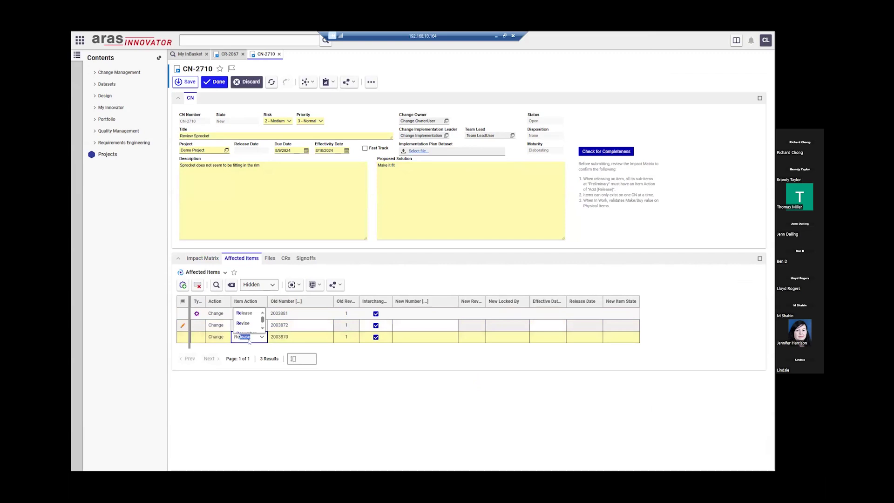
pyautogui.click(242, 327)
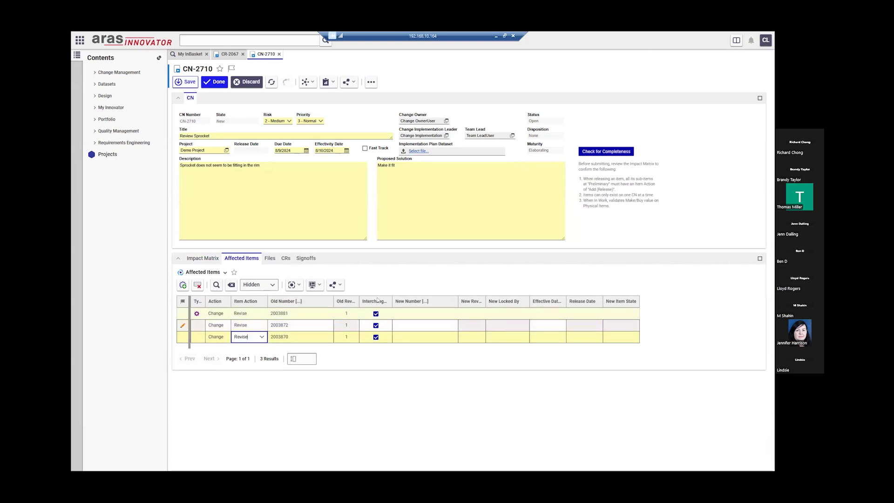
pyautogui.click(215, 82)
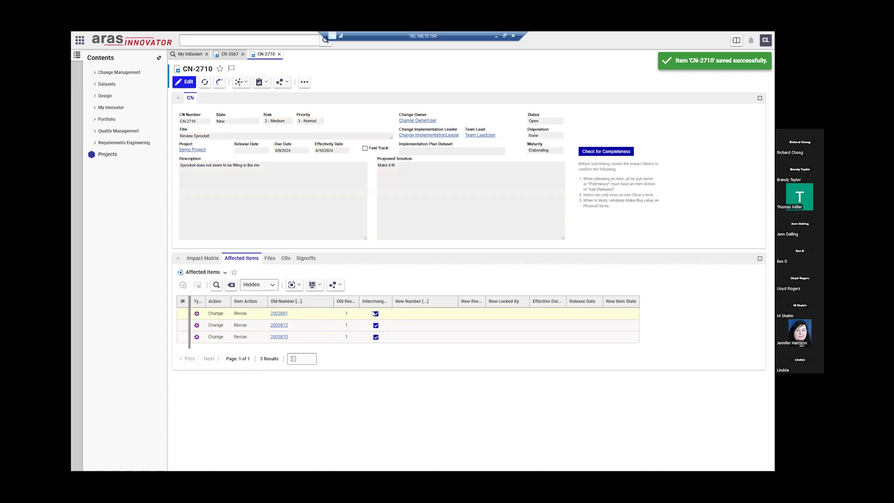
# - Check the Affected Items export options without exporting, then return to the Impact Matrix
pyautogui.click(334, 285)
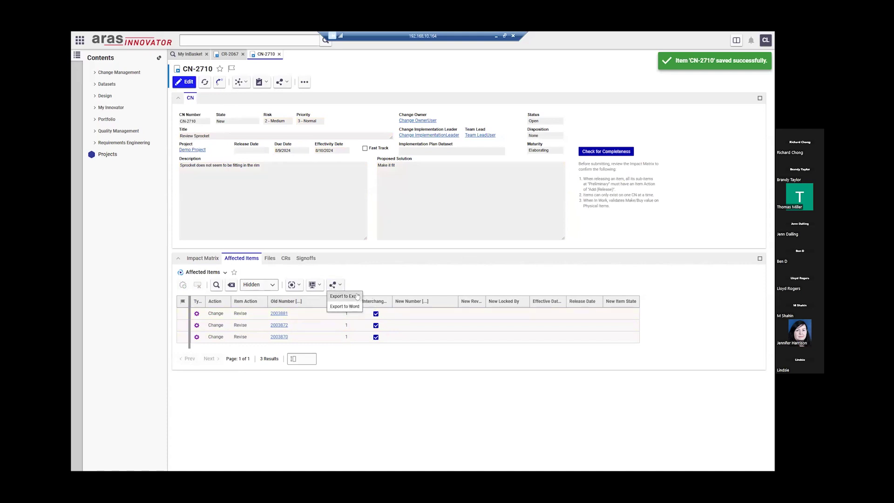
pyautogui.click(357, 296)
pyautogui.click(193, 262)
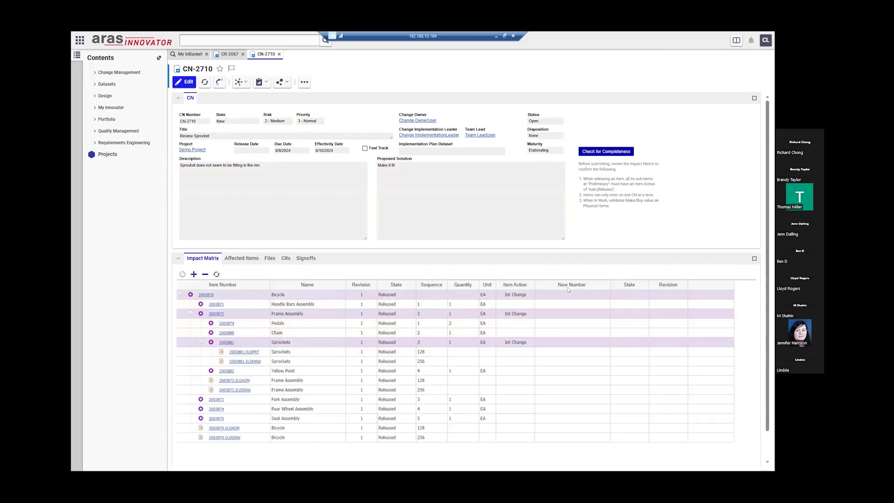
# - Try voting Submit on CN-2710's Submit CN activity, hit the not-Pending error, and return to CR-2067
pyautogui.click(306, 258)
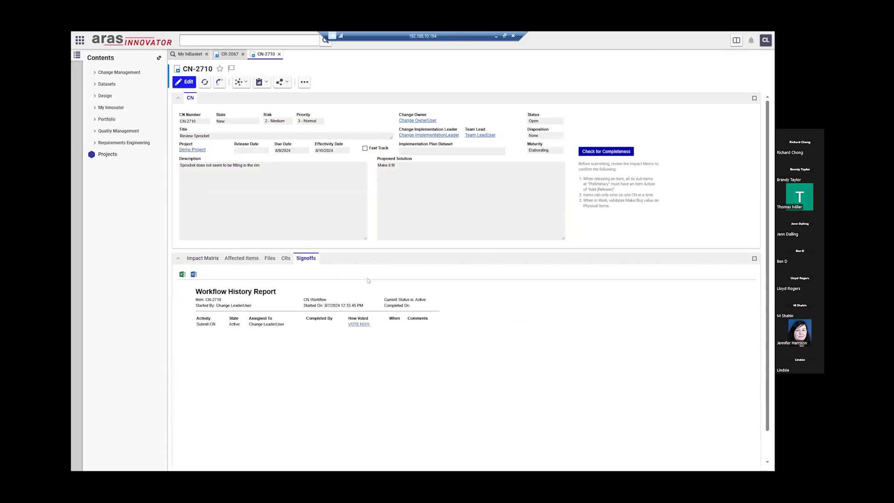
pyautogui.click(365, 324)
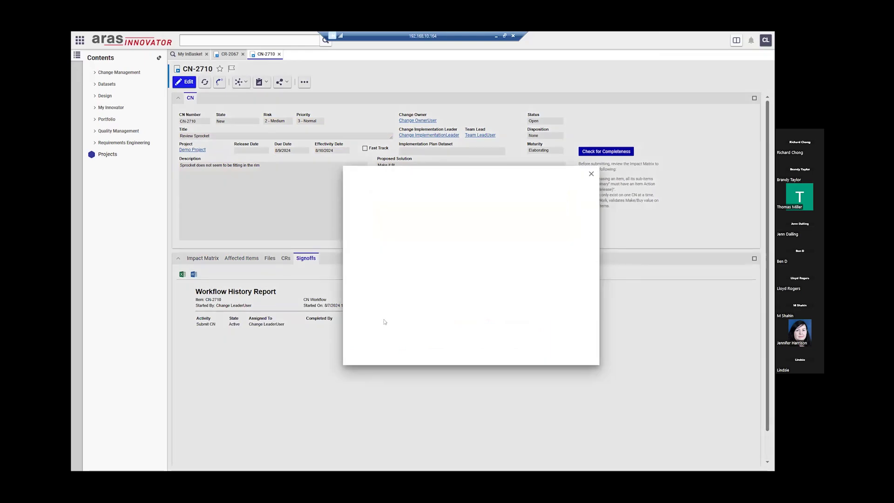
pyautogui.click(400, 325)
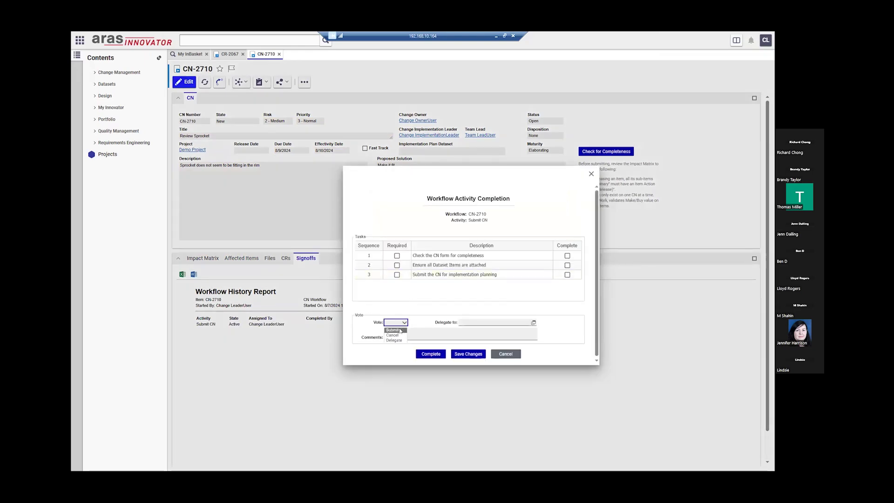
pyautogui.click(395, 330)
pyautogui.click(428, 353)
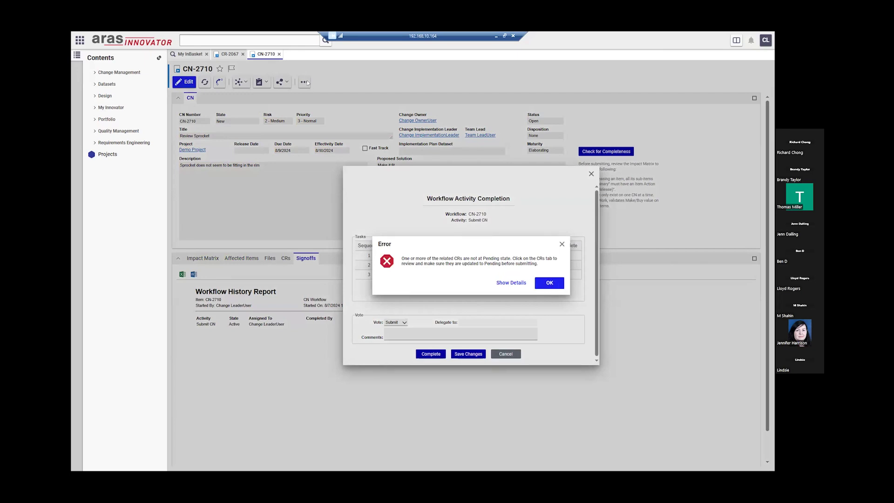
pyautogui.click(231, 55)
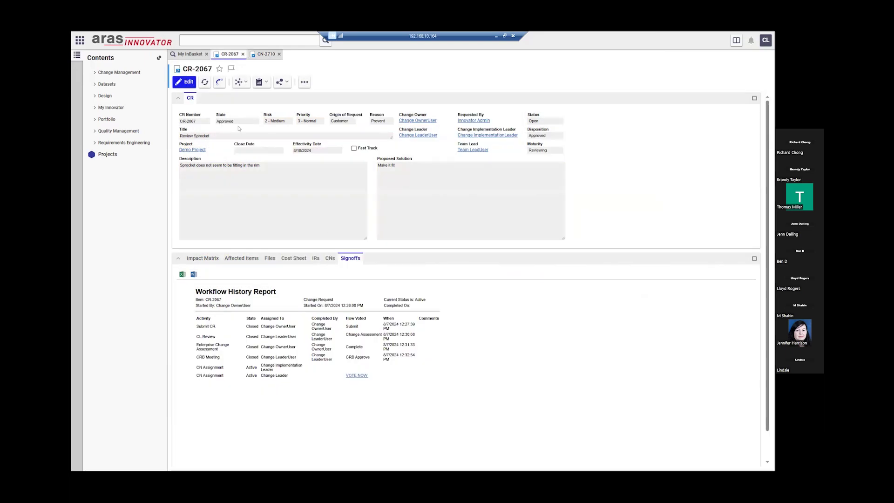
# - Vote CN Created on CR-2067's CN Assignment task, mark it complete and finish the activity
pyautogui.click(357, 376)
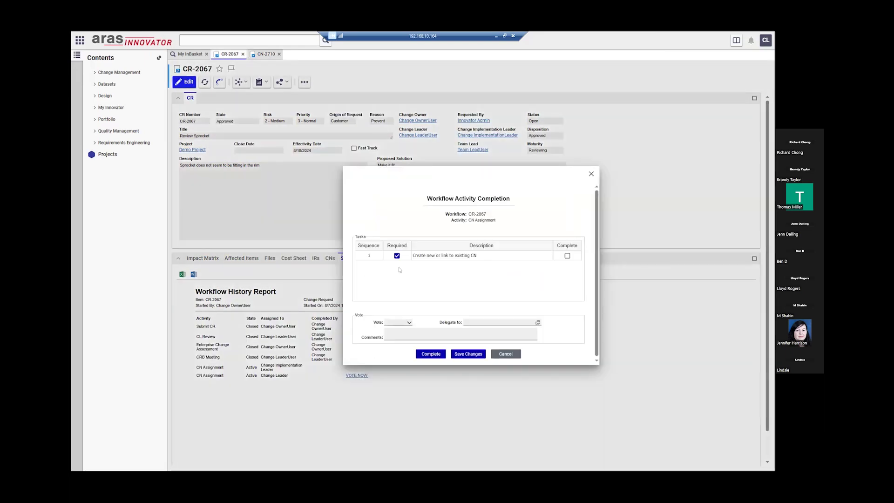
pyautogui.click(397, 324)
pyautogui.click(397, 333)
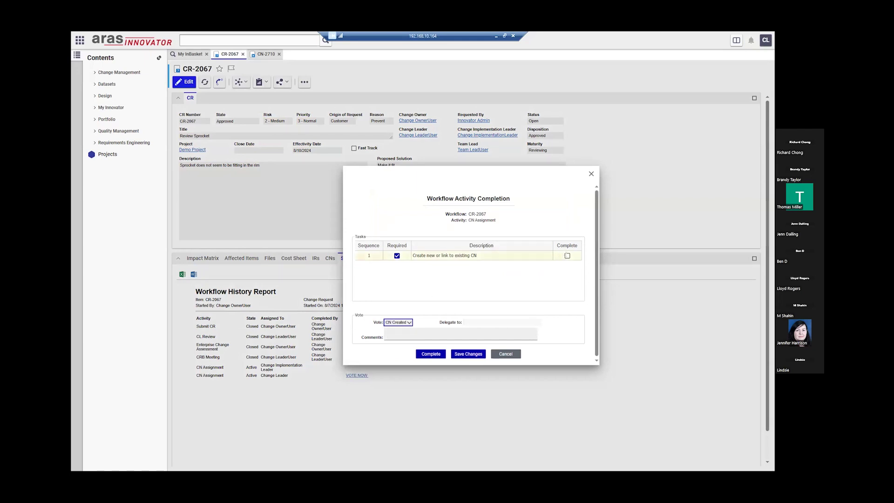
pyautogui.click(567, 256)
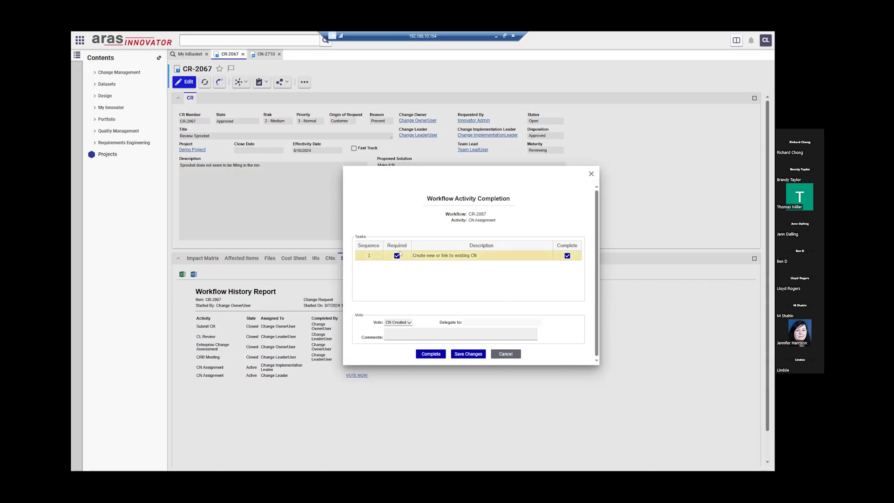
pyautogui.click(431, 354)
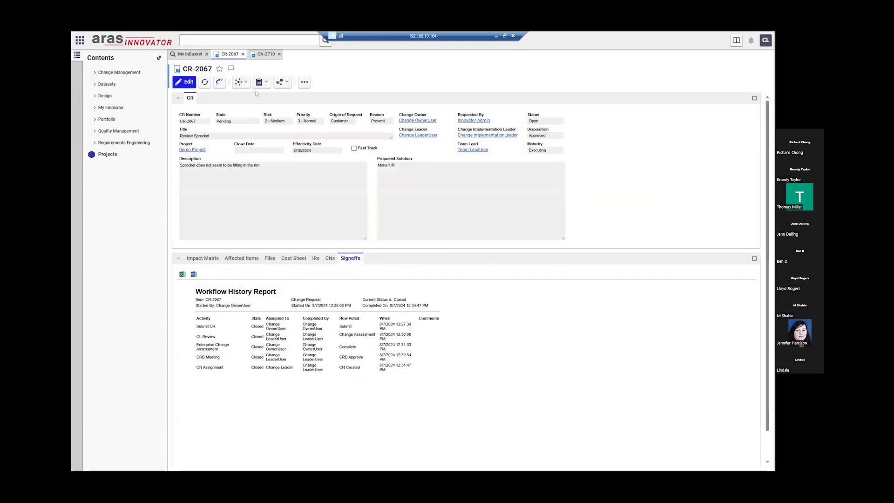
# - Return to the CN-2710 record and dismiss the error message
pyautogui.click(265, 54)
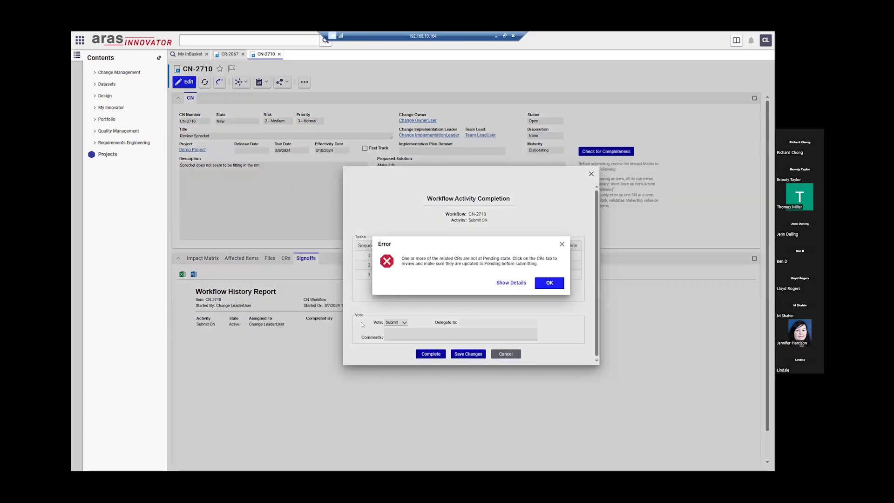
pyautogui.click(554, 284)
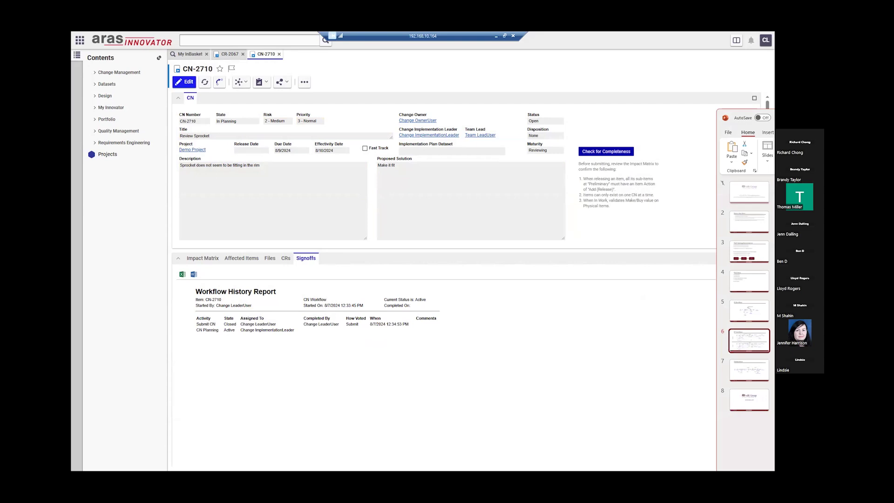
# - Zoom into slide 6's CR Workflow diagram in PowerPoint, then bring CN-2710 back in Aras
pyautogui.moveTo(773, 113); pyautogui.dragTo(312, 99)
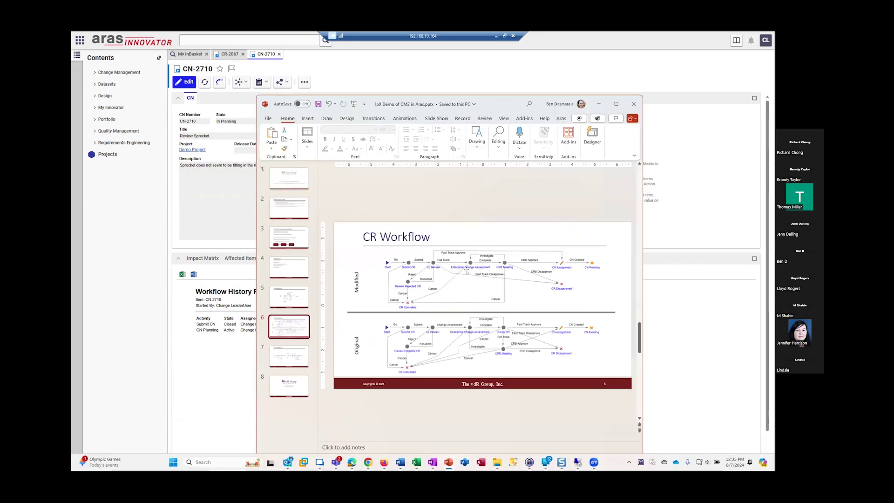
pyautogui.scroll(5, 490, 285)
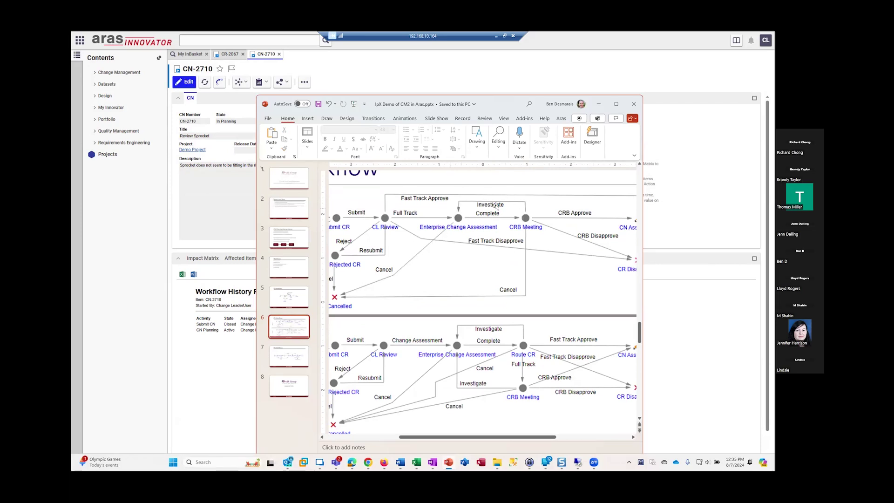
pyautogui.moveTo(496, 103); pyautogui.dragTo(501, 102)
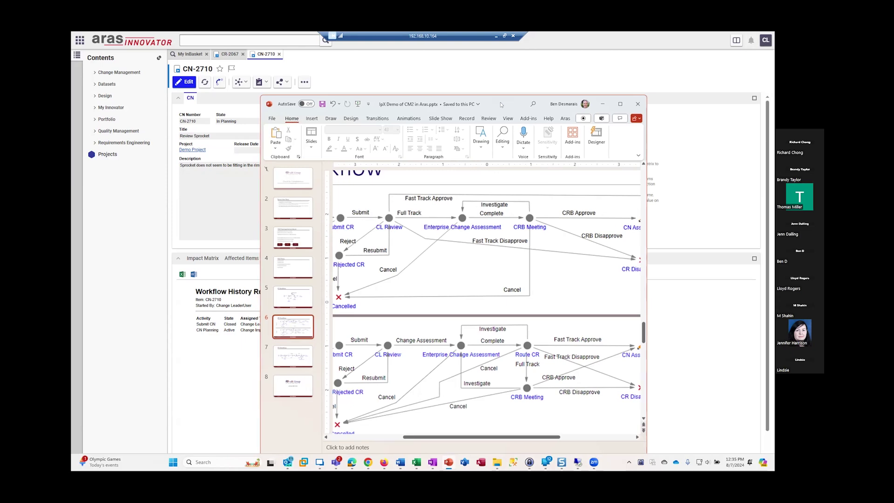
pyautogui.click(666, 241)
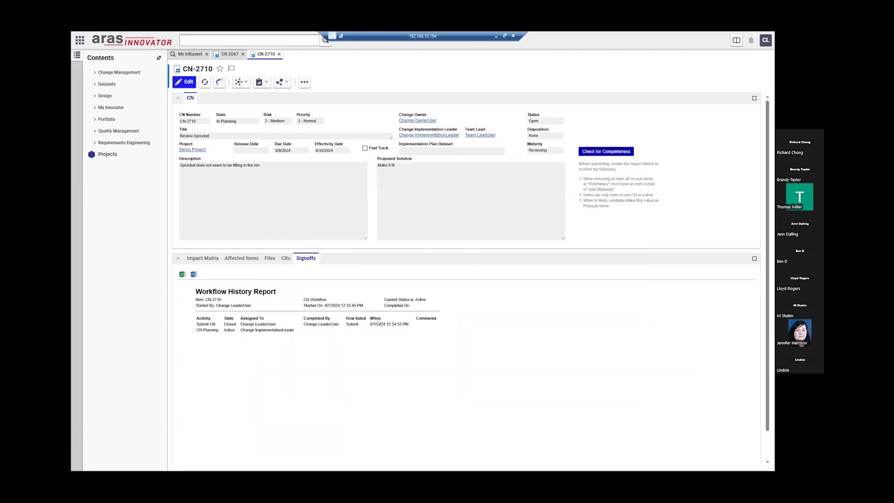
# - Log out, then log back in with the other user's username and password
pyautogui.click(766, 40)
pyautogui.click(751, 119)
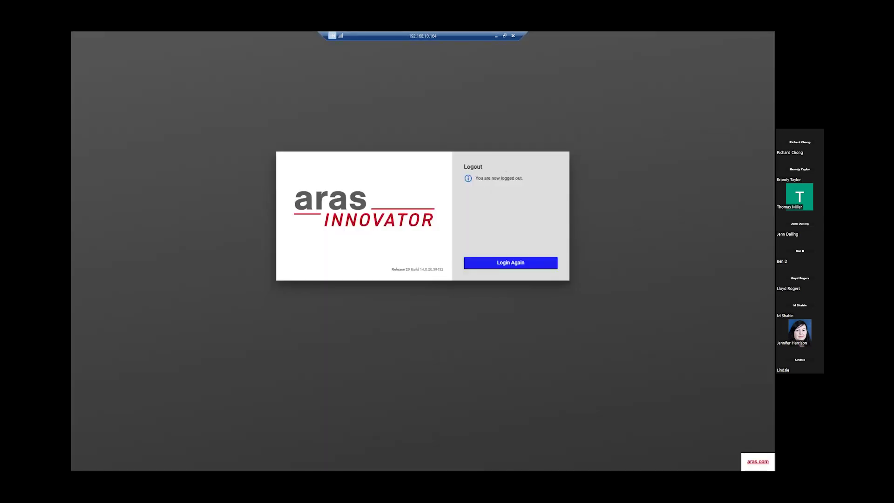
pyautogui.click(519, 264)
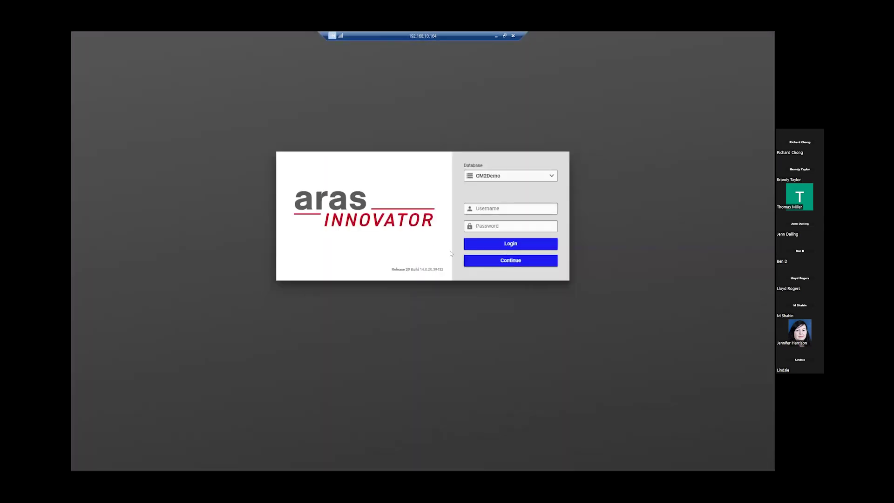
pyautogui.write('cil')
pyautogui.press('Tab')
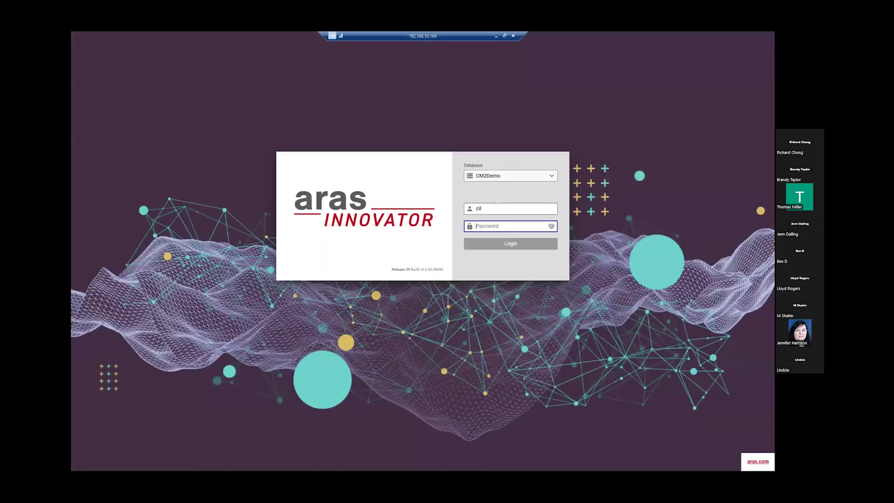
pyautogui.write('•••')
pyautogui.press('Return')
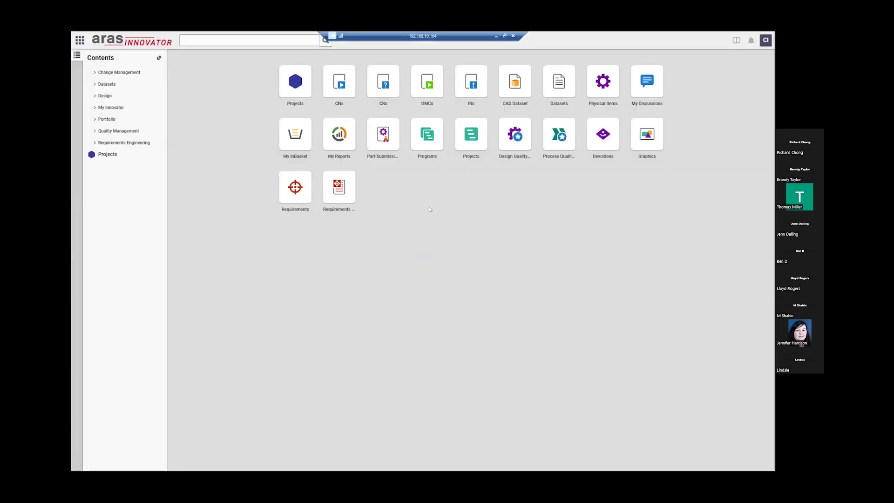
# - Open the CN-2710 work item from My InBasket and select its linked CR-2067
pyautogui.click(297, 134)
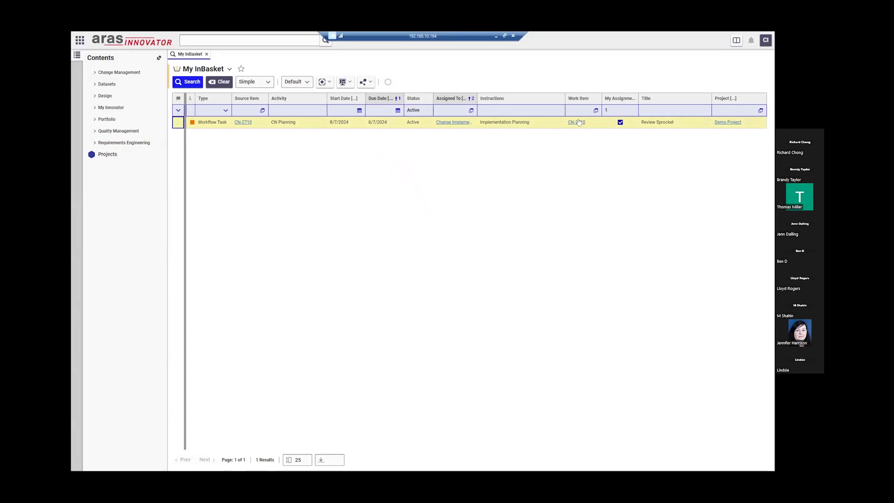
pyautogui.click(576, 122)
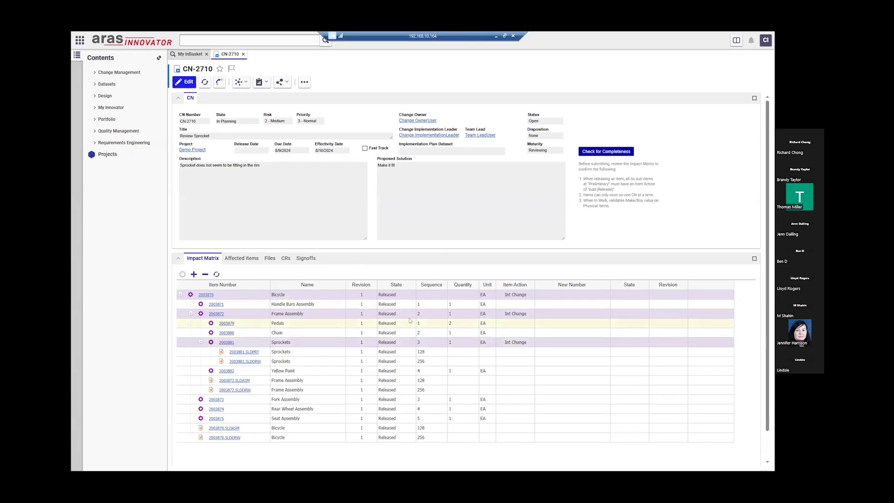
pyautogui.click(289, 260)
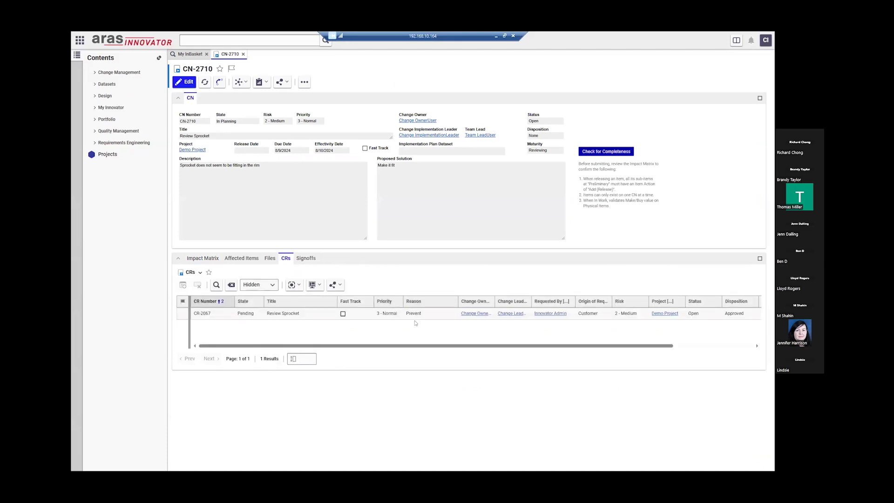
pyautogui.click(407, 315)
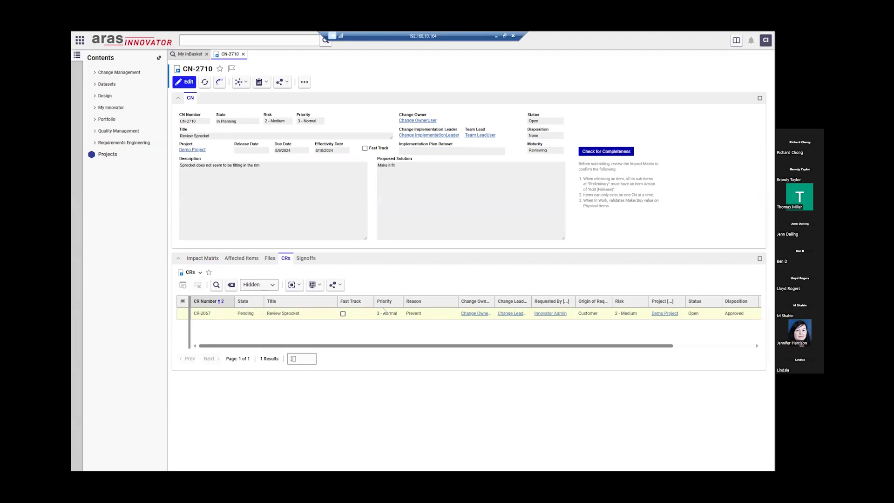
# - Open CR-2067 and review its linked IRs and CNs, selecting CN-2710
pyautogui.click(215, 314)
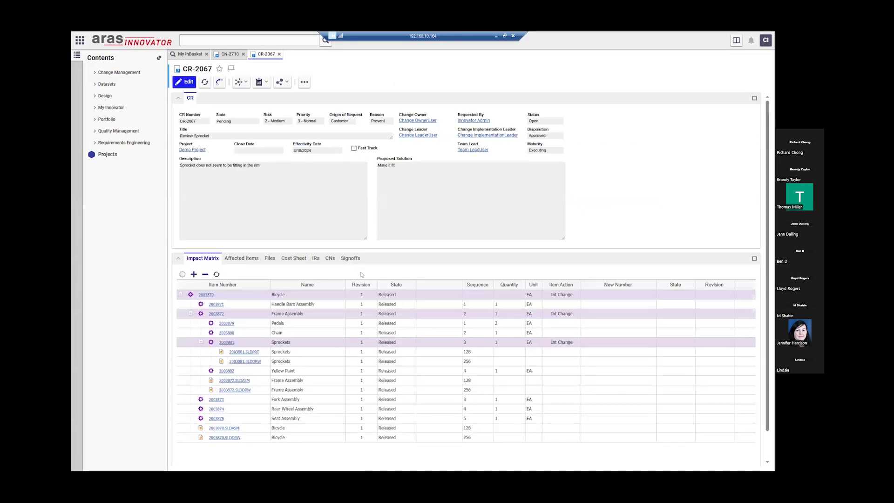
pyautogui.click(317, 260)
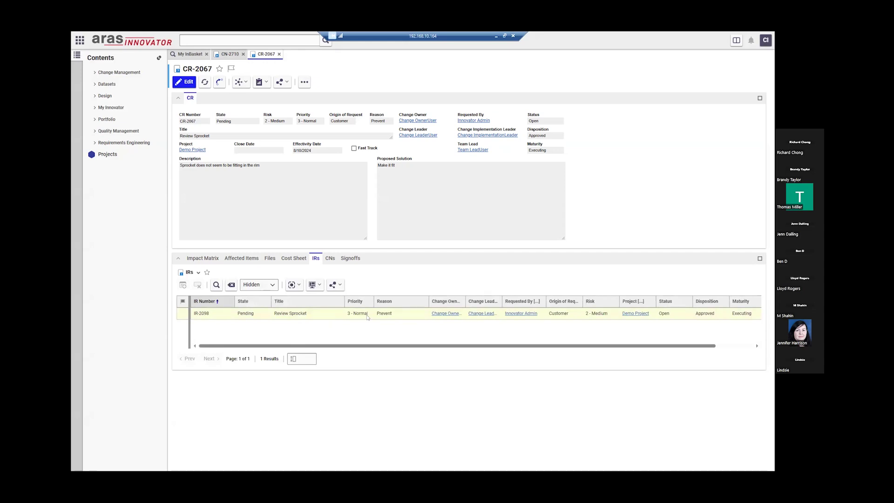
pyautogui.click(331, 259)
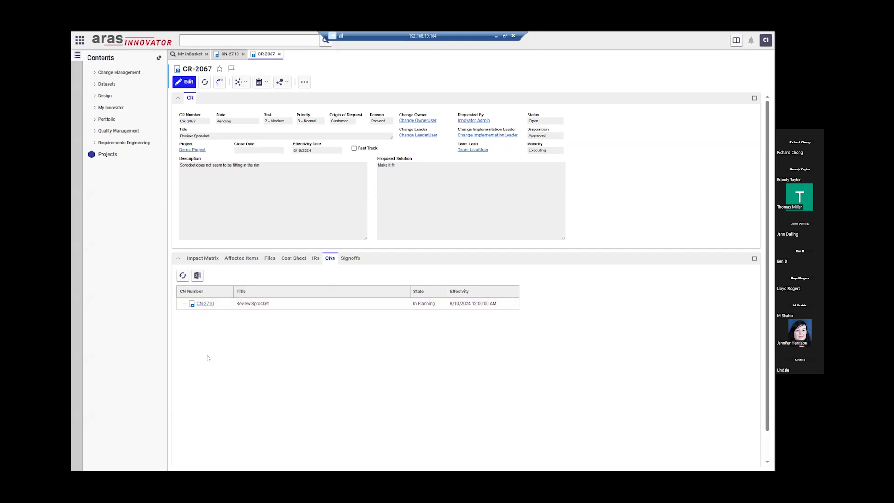
pyautogui.click(224, 304)
# - Complete CN-2710's CN Planning activity with a Complete vote
pyautogui.click(306, 258)
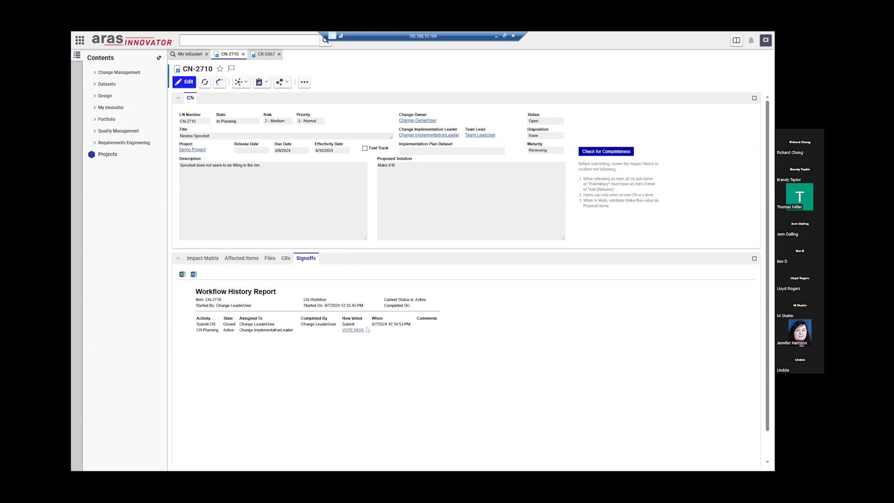
pyautogui.click(352, 330)
pyautogui.click(397, 323)
pyautogui.click(399, 331)
pyautogui.click(431, 355)
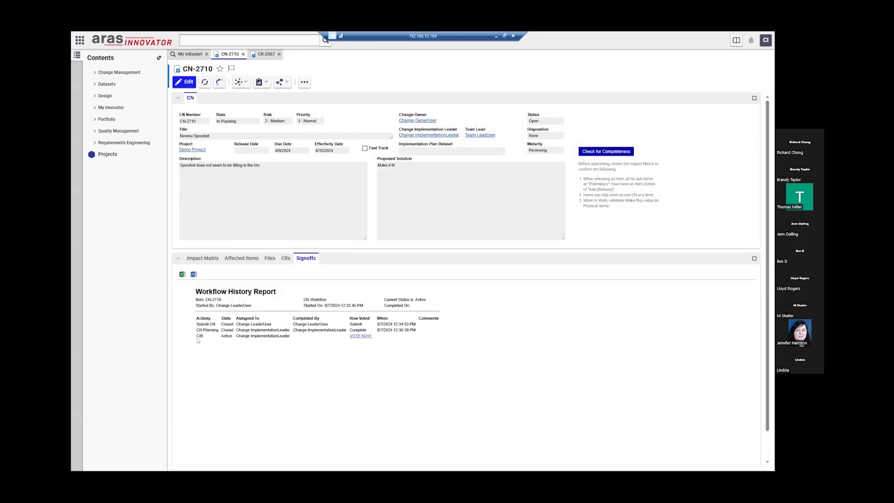
# - Vote Complete on the following CIB activity and submit it
pyautogui.click(363, 336)
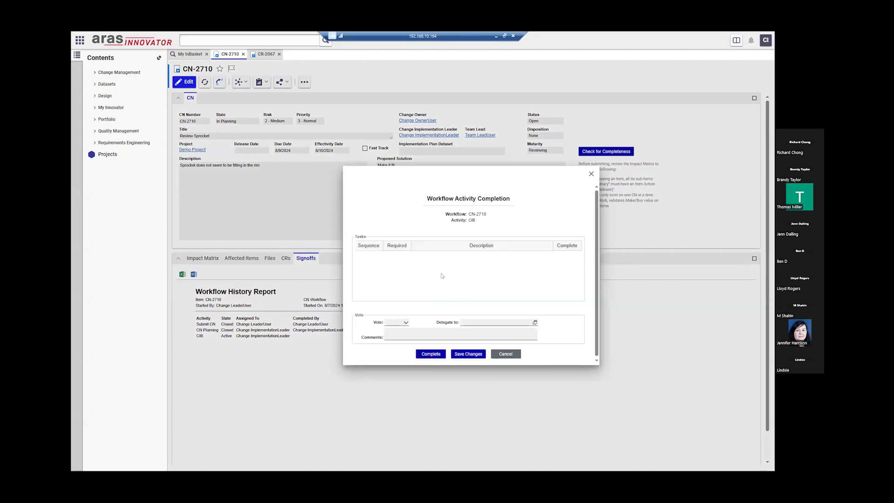
pyautogui.click(404, 323)
pyautogui.click(395, 330)
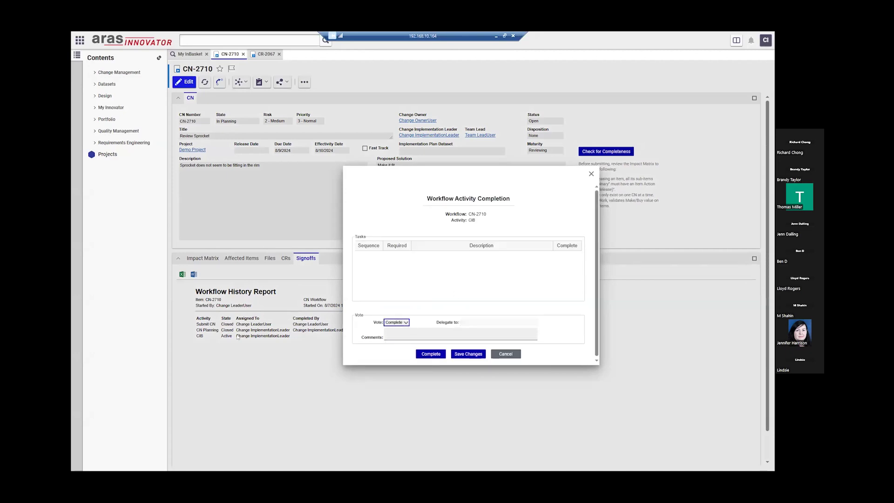
pyautogui.click(432, 355)
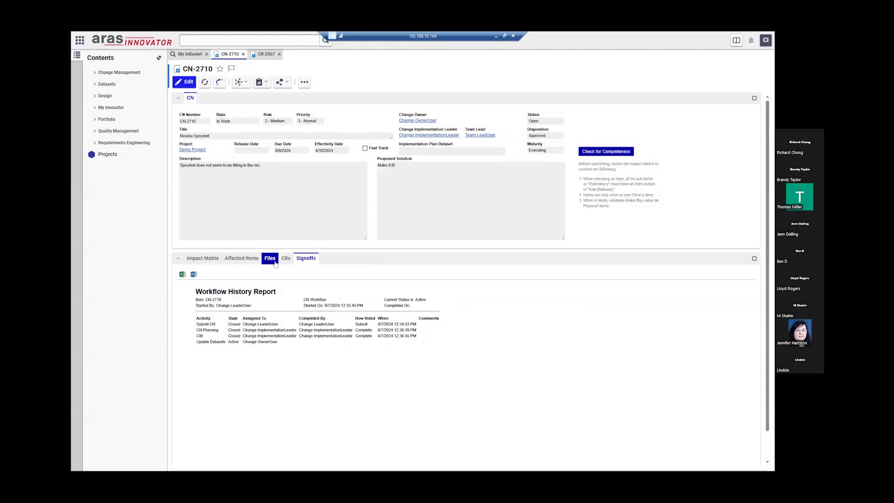
# - Review CN-2710's impact matrix showing revision 2 items, then go back to the Signoffs view
pyautogui.click(218, 262)
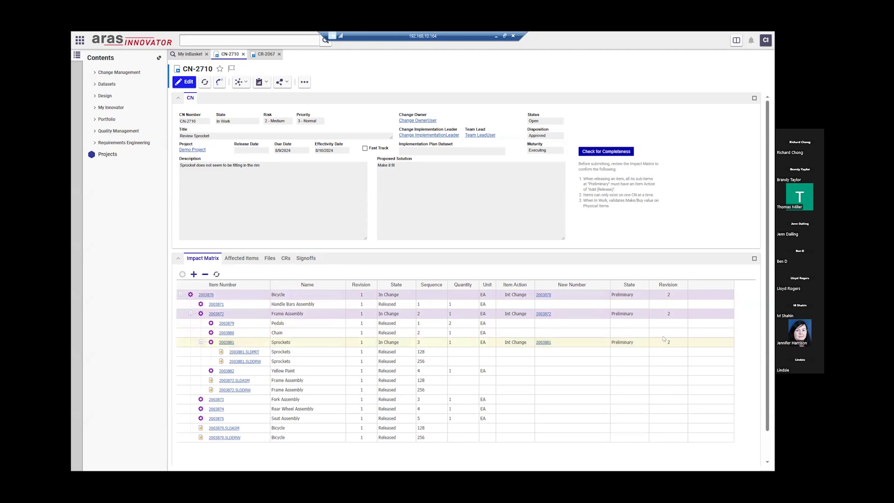
pyautogui.click(307, 258)
# - Log out and sign back in with the change owner's username and password
pyautogui.click(766, 40)
pyautogui.click(427, 249)
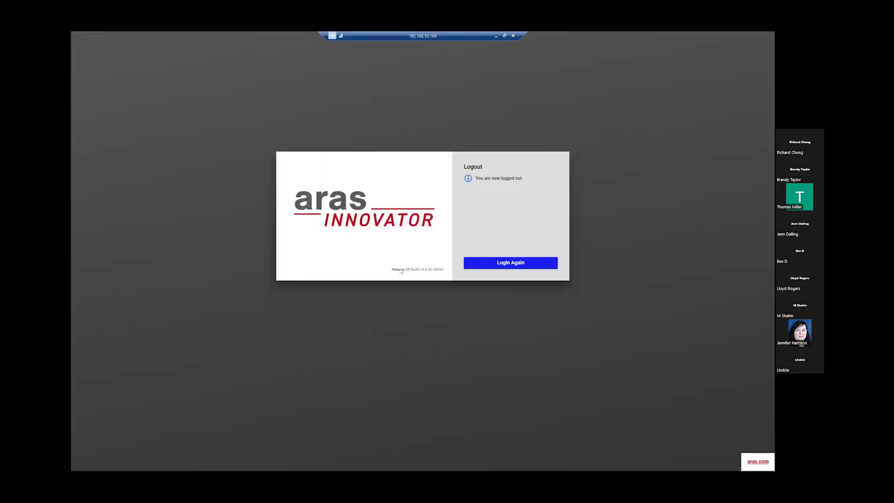
pyautogui.click(513, 263)
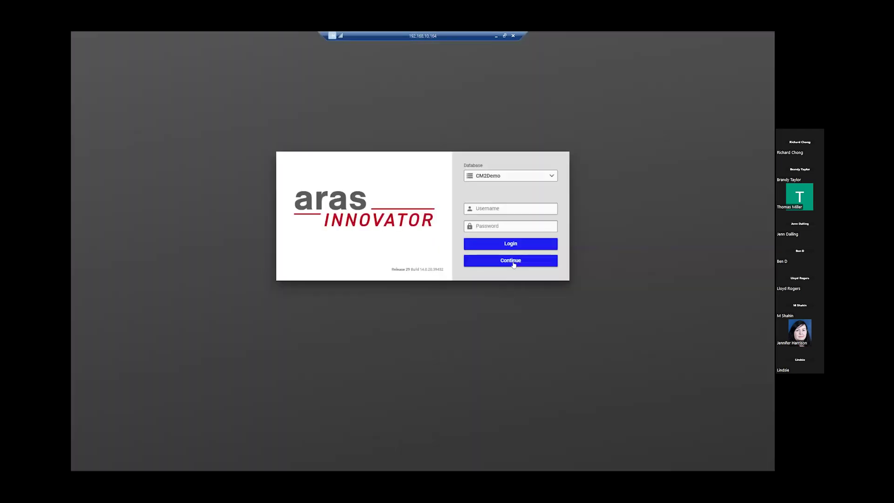
pyautogui.write('co')
pyautogui.press('Tab')
pyautogui.write('•••')
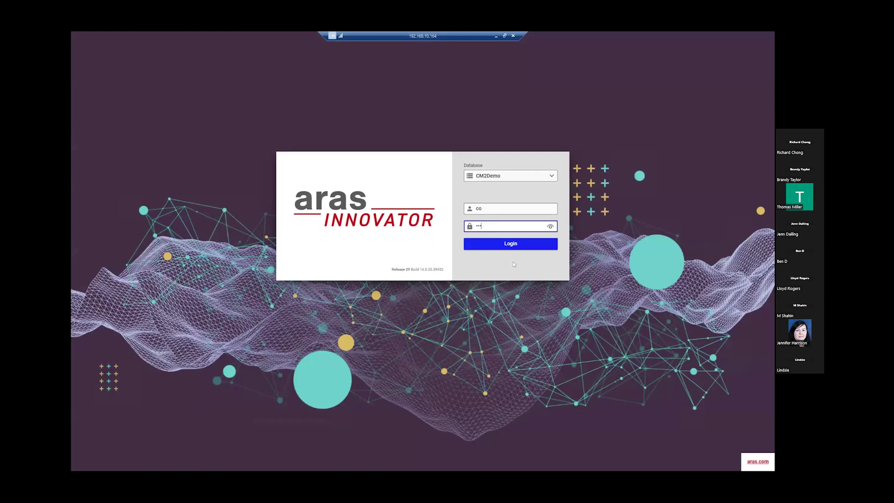
pyautogui.press('Return')
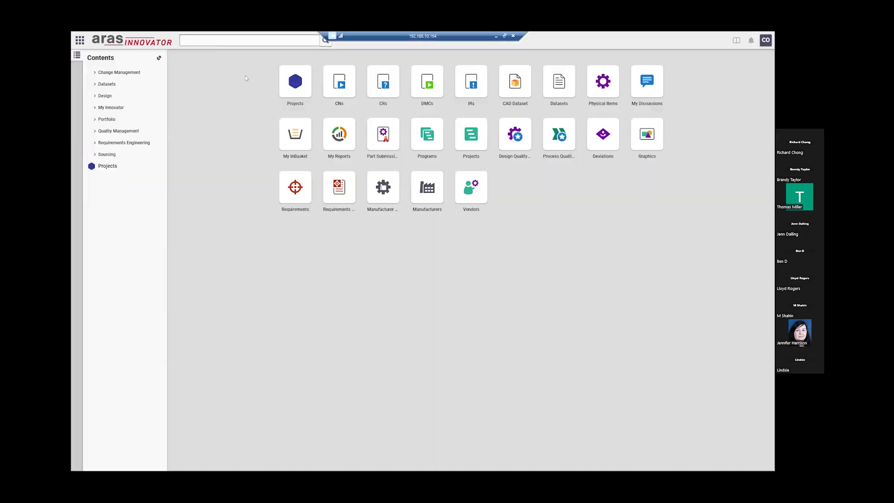
# - Open CN-2710 from My InBasket and view its workflow history
pyautogui.click(283, 137)
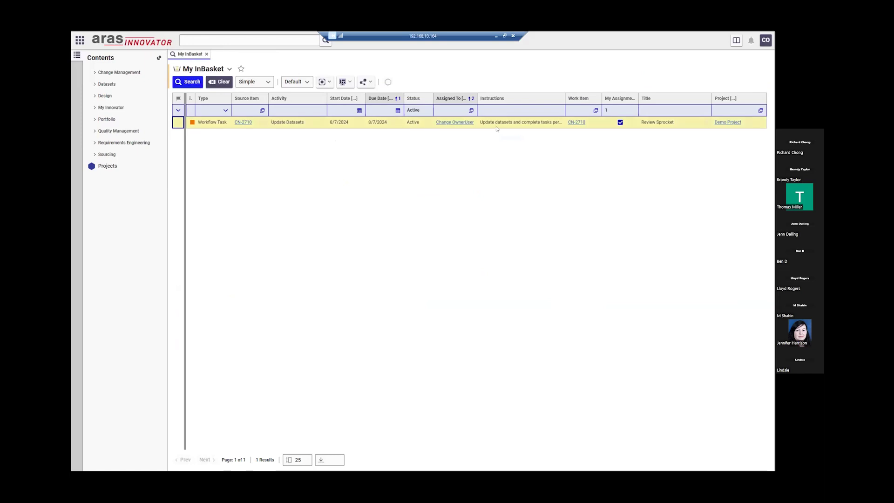
pyautogui.click(576, 124)
pyautogui.click(576, 123)
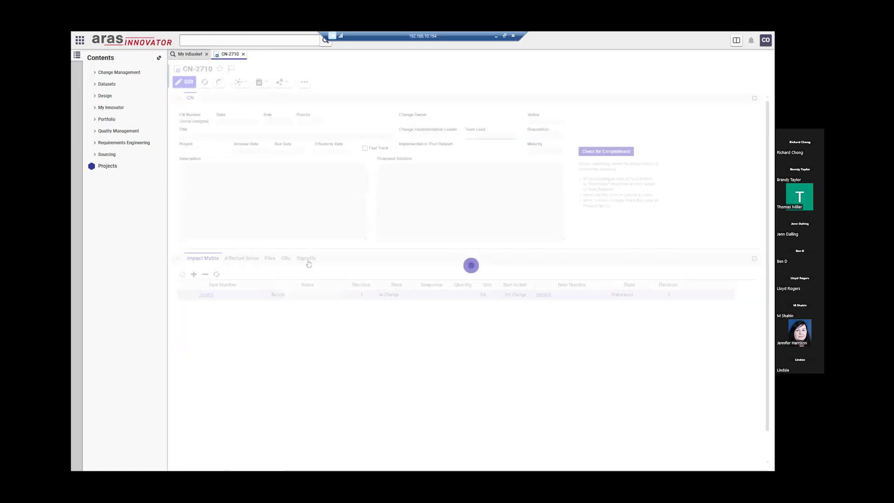
pyautogui.click(307, 262)
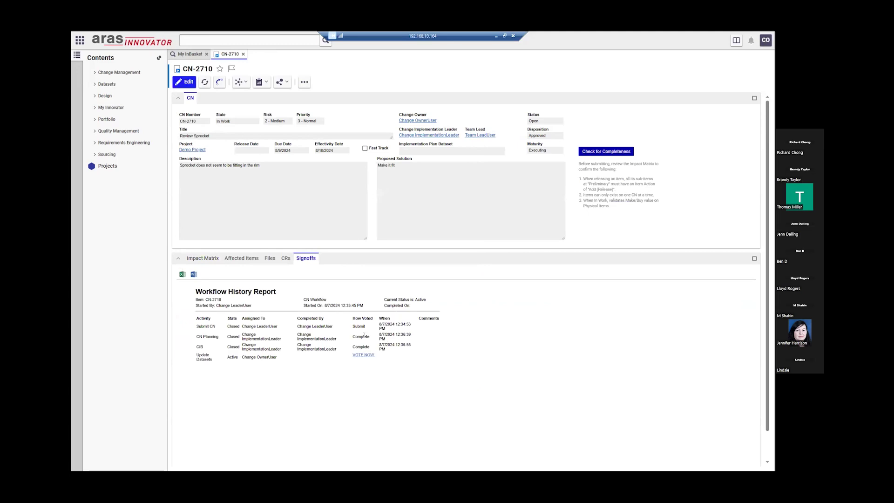
# - Vote Complete on CN-2710's Update Datasets activity and submit it
pyautogui.click(364, 355)
pyautogui.click(396, 323)
pyautogui.click(401, 330)
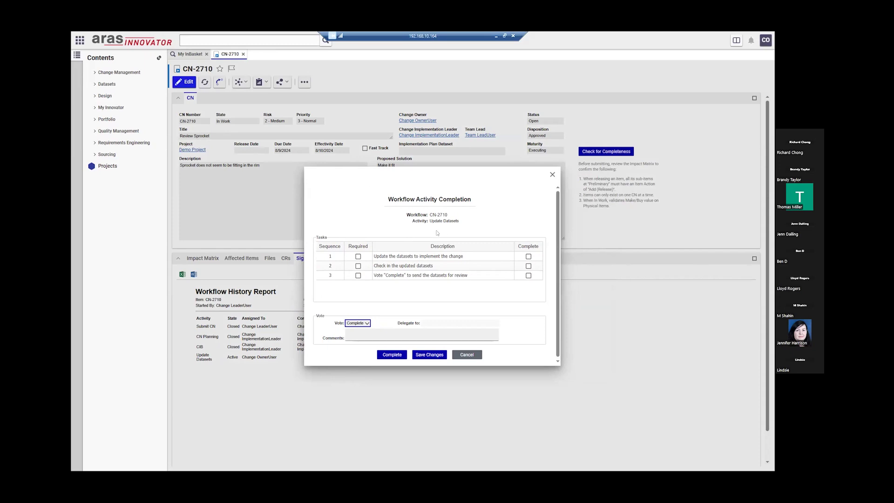
pyautogui.click(396, 355)
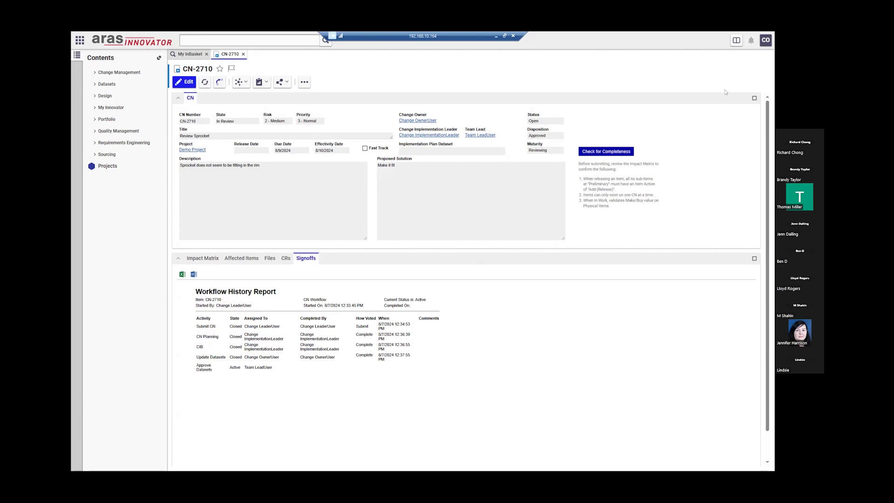
# - Log out, sign back in with the team lead's credentials, then switch to the PowerPoint slideshow
pyautogui.click(764, 42)
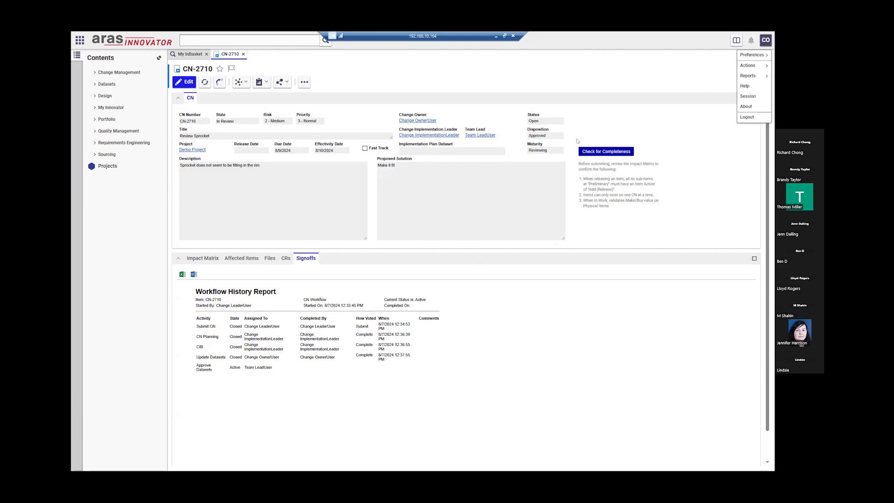
pyautogui.click(754, 118)
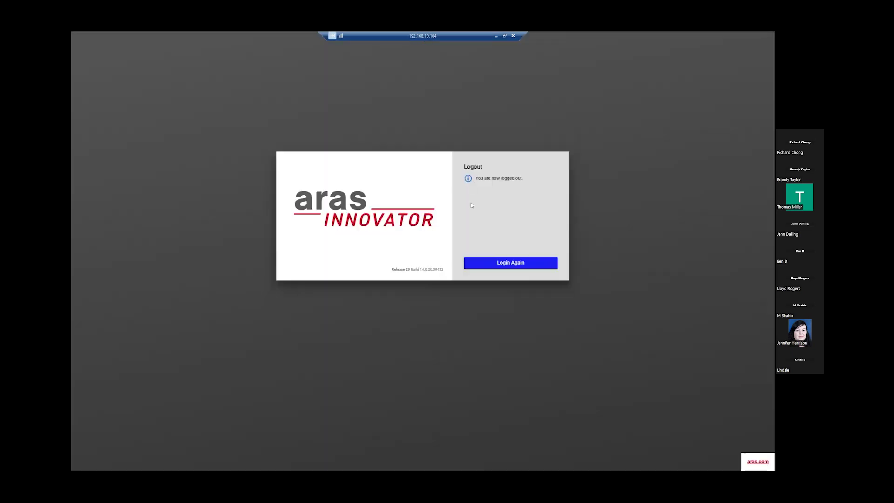
pyautogui.click(505, 263)
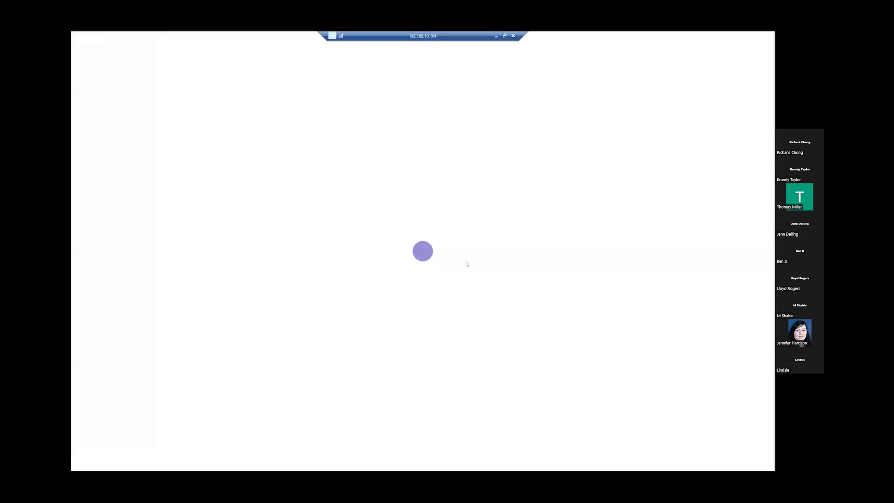
pyautogui.write('tl')
pyautogui.press('Tab')
pyautogui.write('inn')
pyautogui.press('Return')
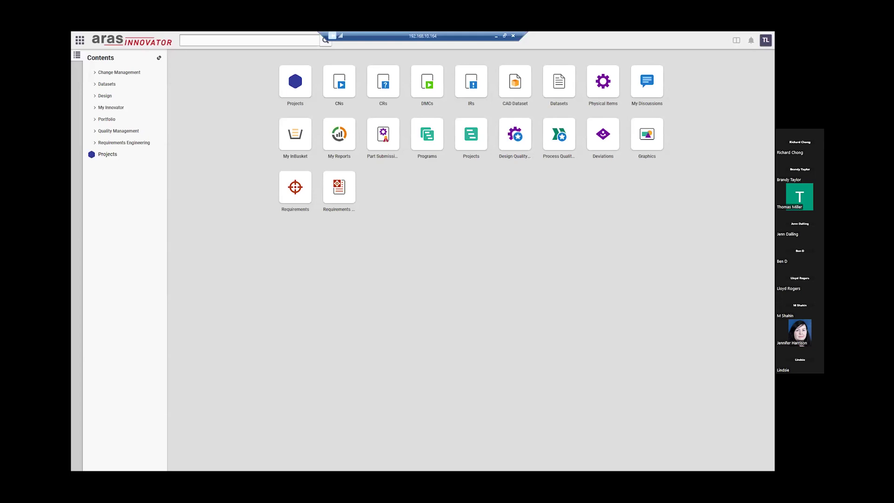
pyautogui.hotkey('alt', 'Tab')
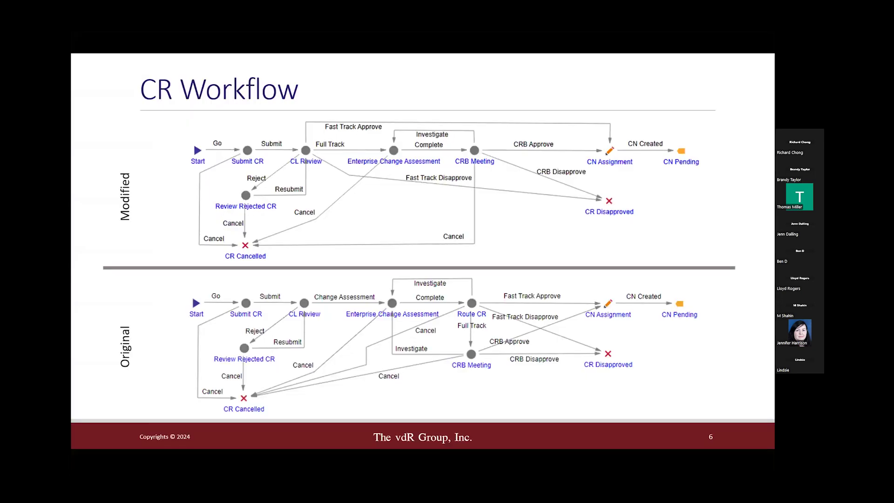
# - Advance the slideshow to slide 7, the CN Workflow diagram, and return to Aras Innovator
pyautogui.click(425, 315)
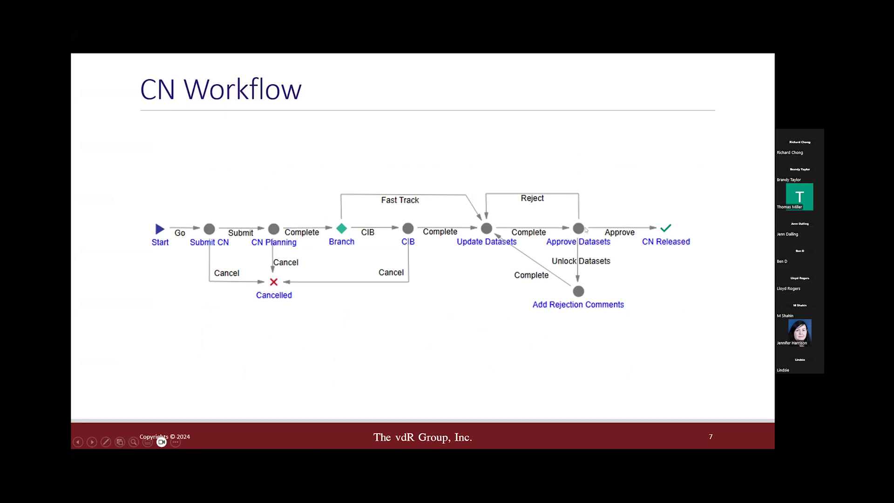
pyautogui.hotkey('alt', 'Tab')
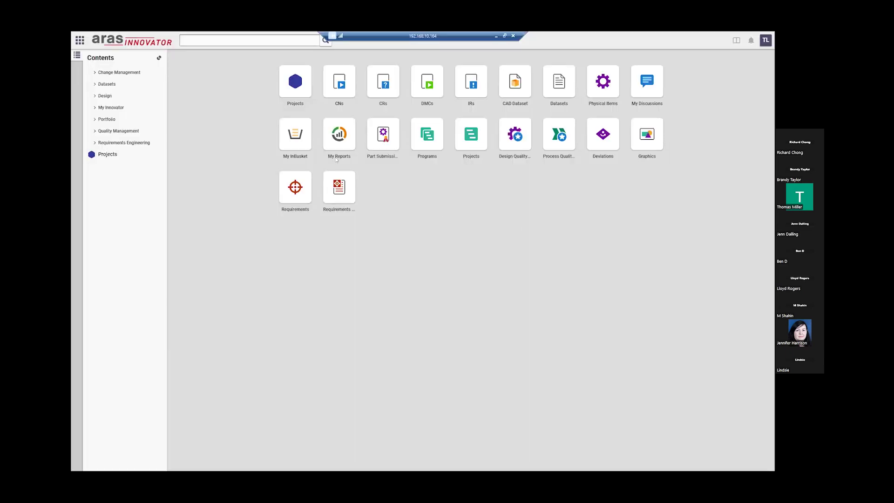
# - Open CN-2710 from its InBasket task and review its Signoffs and linked CRs
pyautogui.click(303, 138)
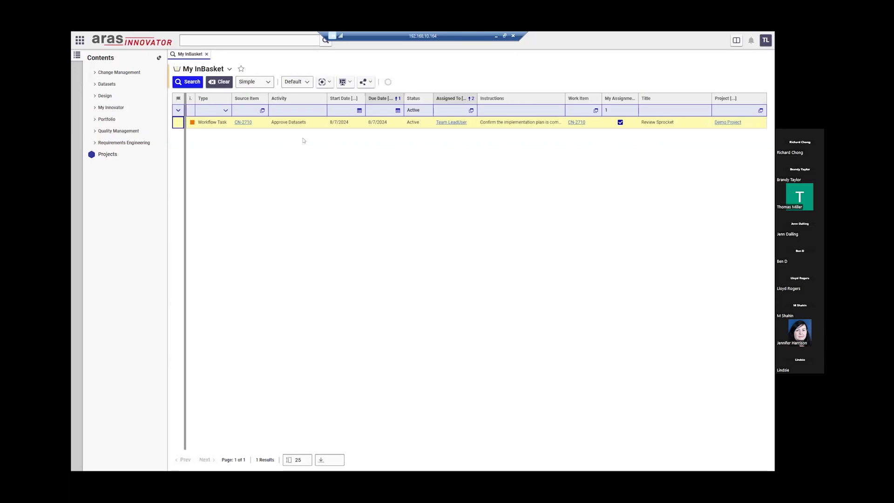
pyautogui.click(577, 122)
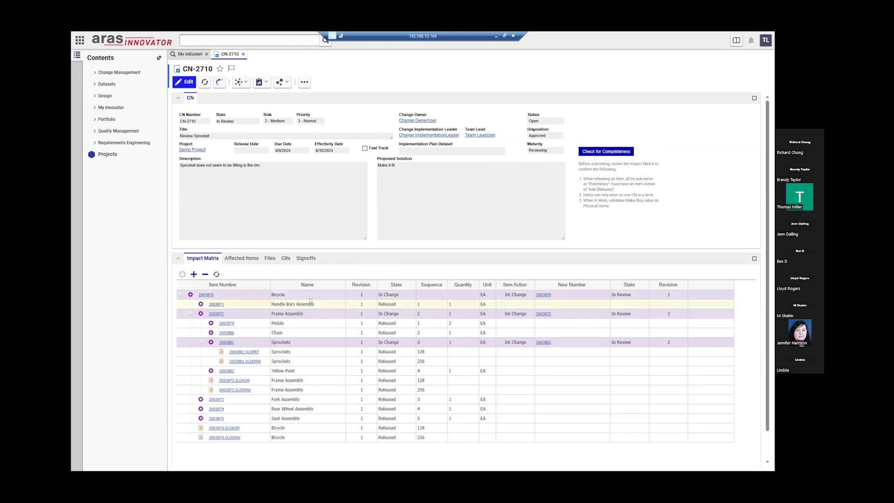
pyautogui.click(307, 259)
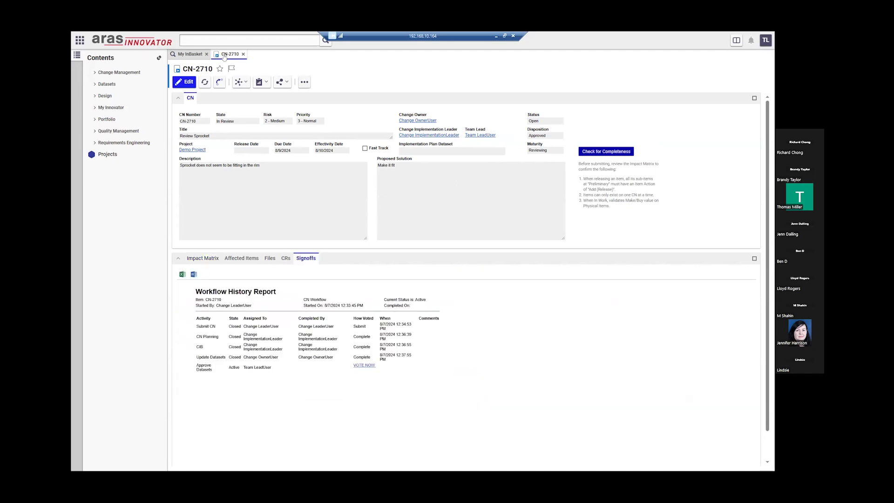
pyautogui.click(286, 258)
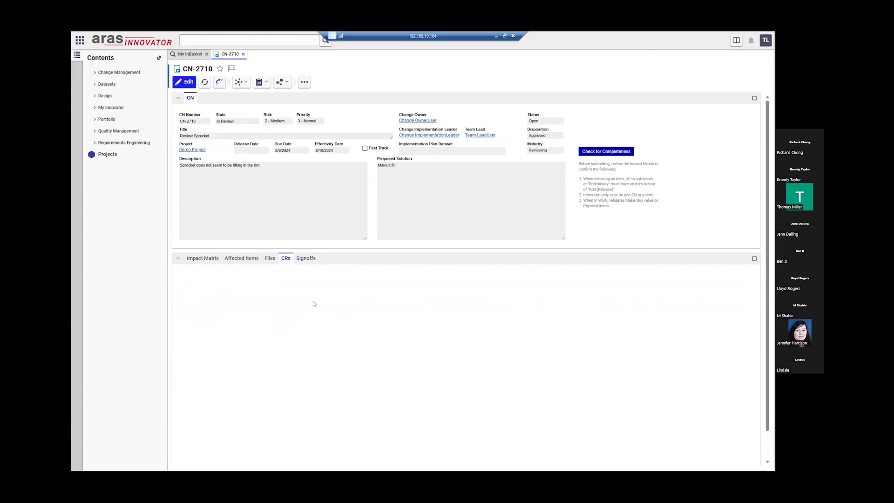
# - Open linked CR-2067 and its issue report IR-2098, then return to CN-2710
pyautogui.click(312, 316)
pyautogui.doubleClick(312, 316)
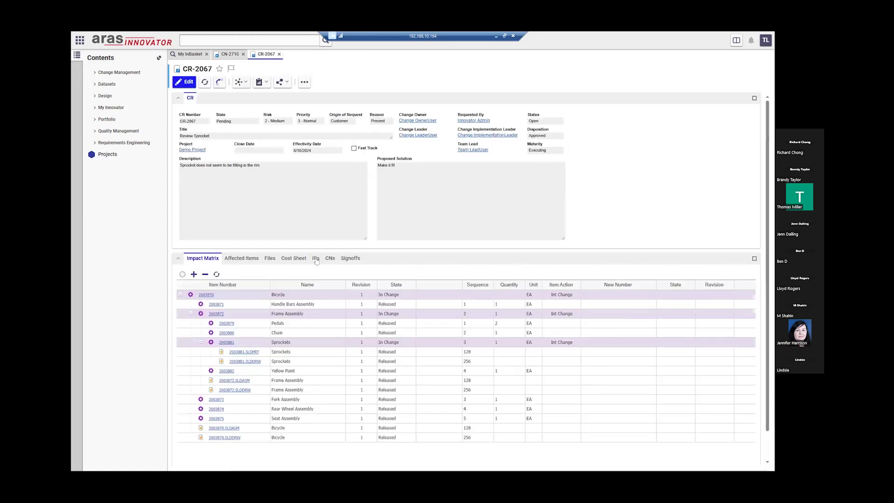
pyautogui.click(315, 259)
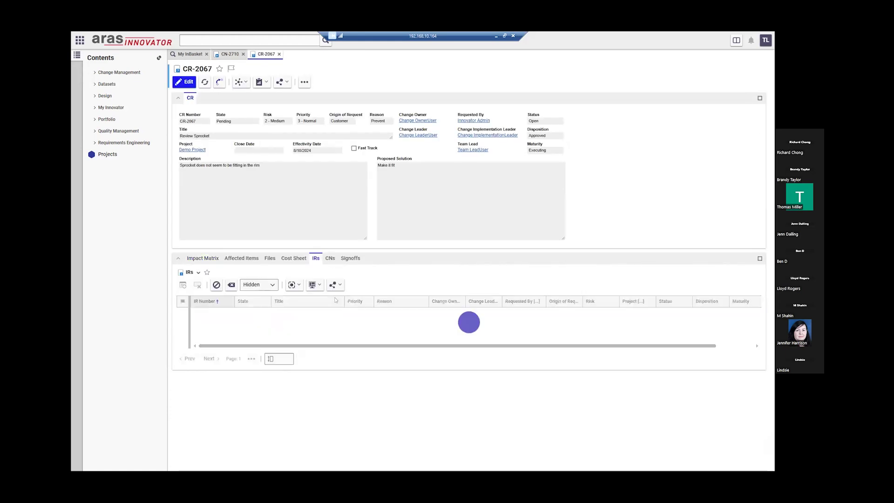
pyautogui.click(326, 313)
pyautogui.doubleClick(326, 313)
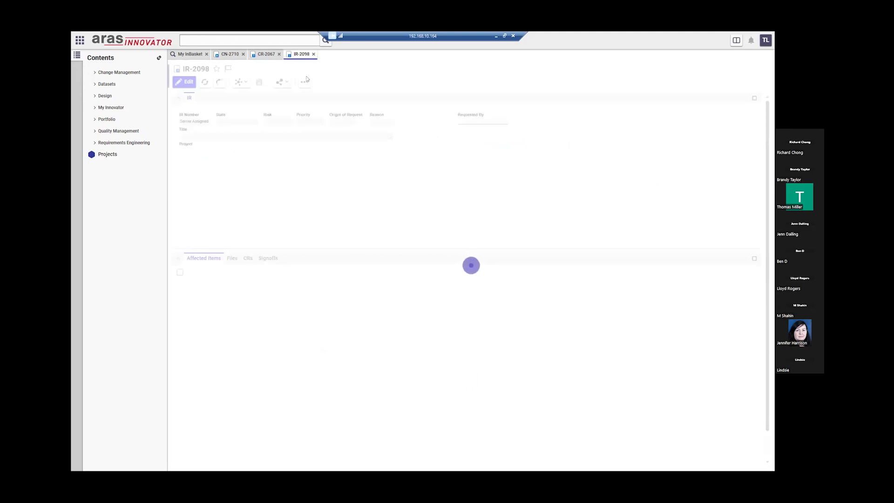
pyautogui.click(265, 54)
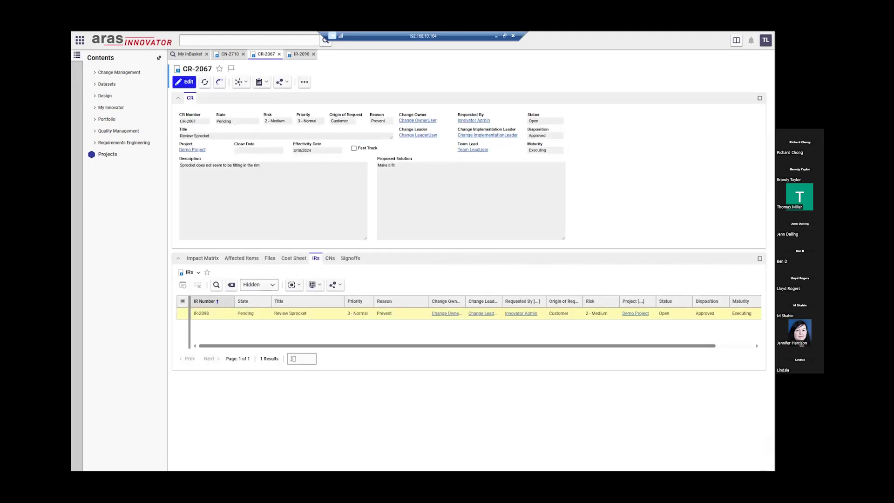
pyautogui.click(231, 54)
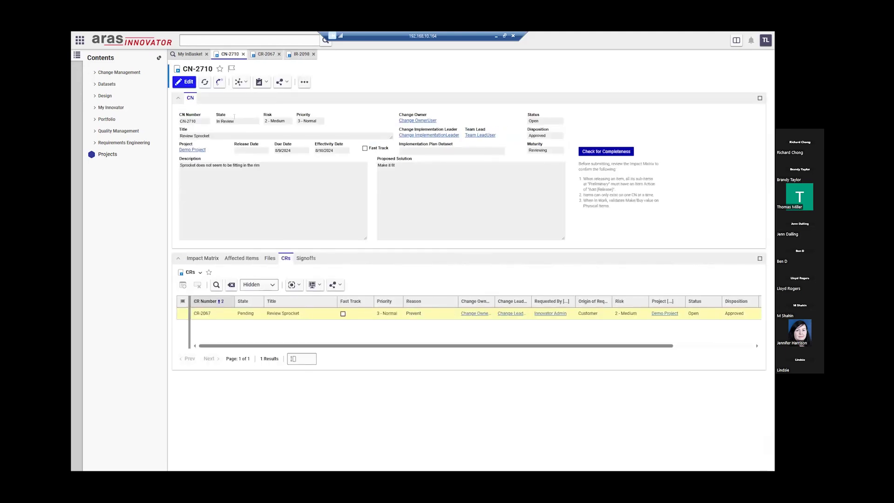
# - Vote Approve on CN-2710's Approve Datasets activity and complete it
pyautogui.click(306, 258)
pyautogui.click(366, 365)
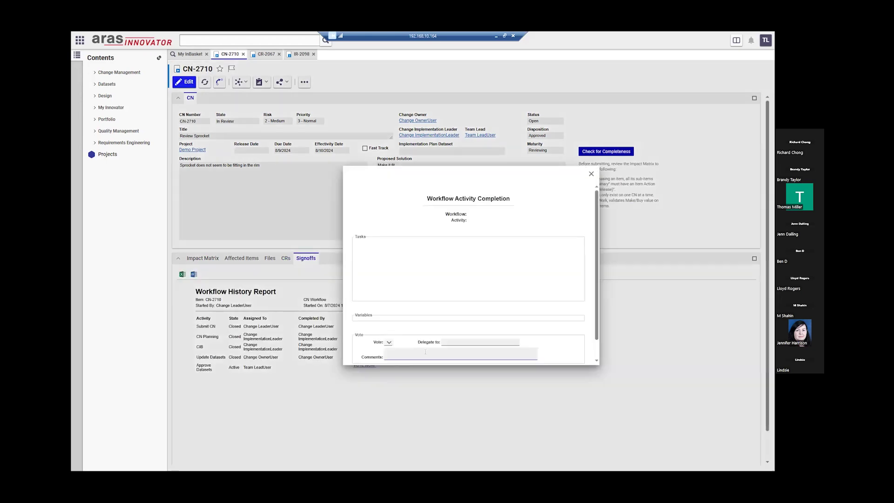
pyautogui.click(410, 323)
pyautogui.click(406, 331)
pyautogui.click(432, 355)
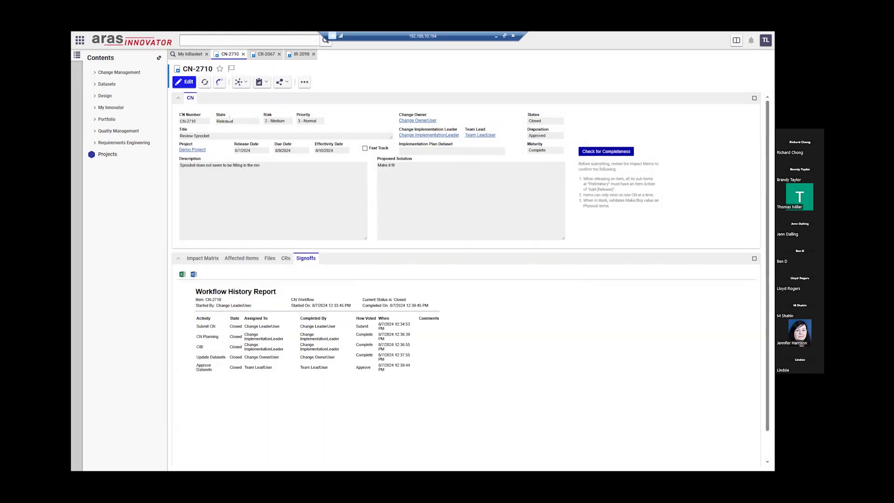
# - Refresh CR-2067 and IR-2098 to confirm both are now closed
pyautogui.click(267, 54)
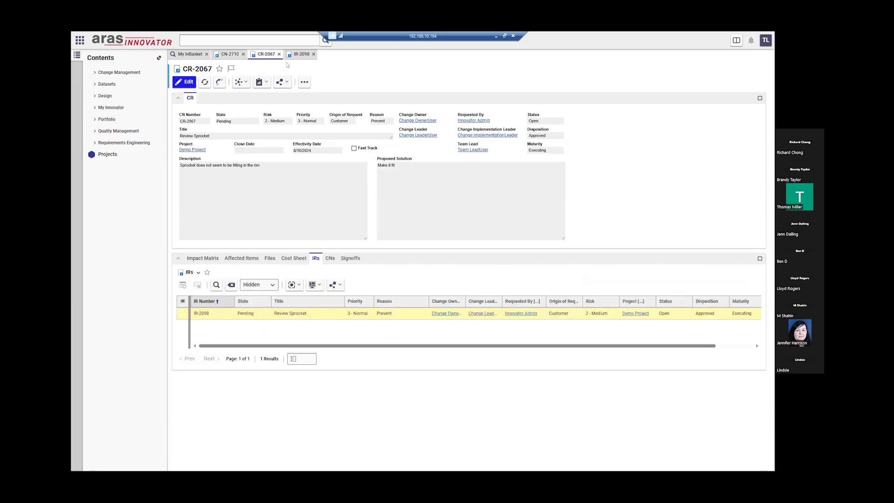
pyautogui.click(204, 81)
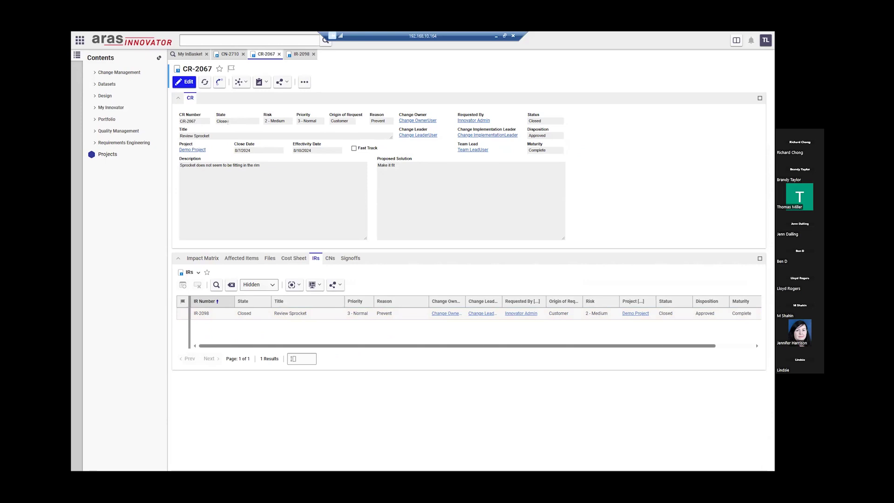
pyautogui.click(301, 55)
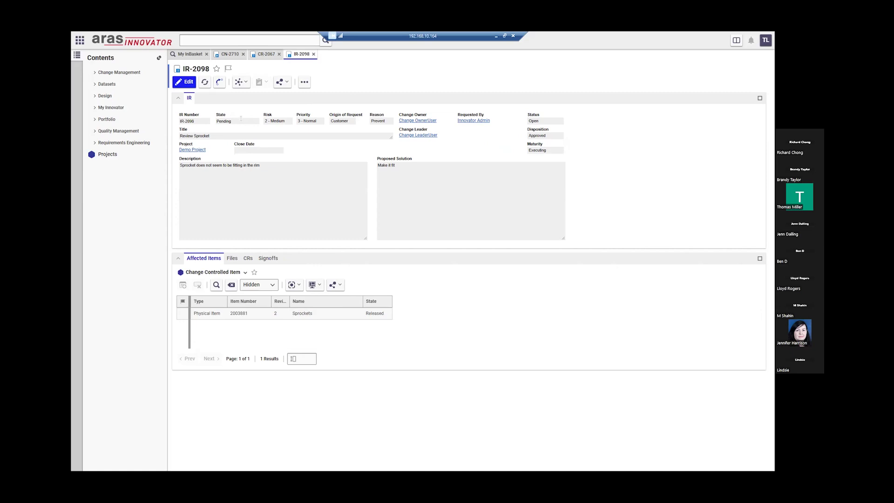
pyautogui.click(205, 82)
# - Close the IR-2098, CR-2067 and CN-2710 item tabs
pyautogui.click(232, 55)
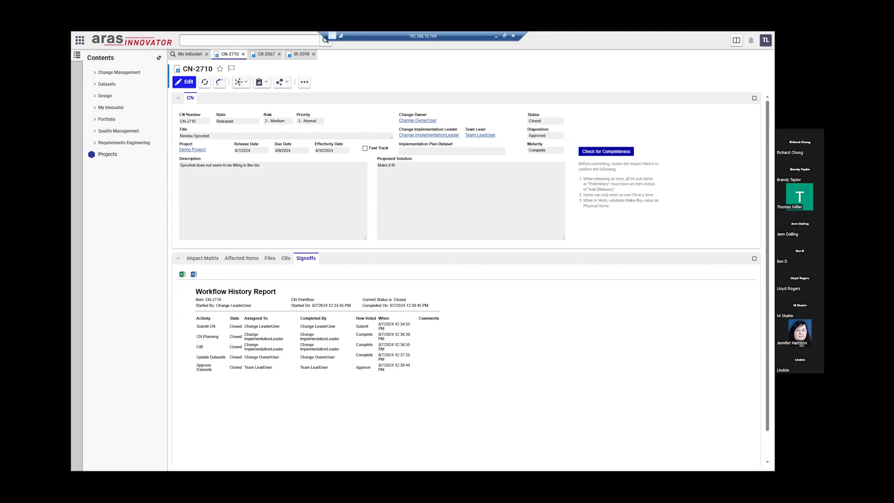
pyautogui.click(314, 54)
pyautogui.click(279, 54)
pyautogui.click(243, 54)
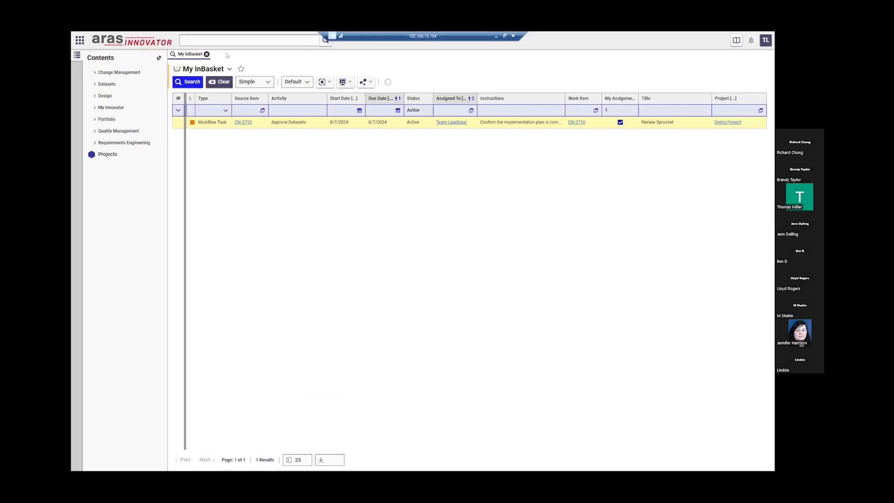
# - Close the InBasket, log out of the team lead session and sign in as the change leader
pyautogui.click(206, 54)
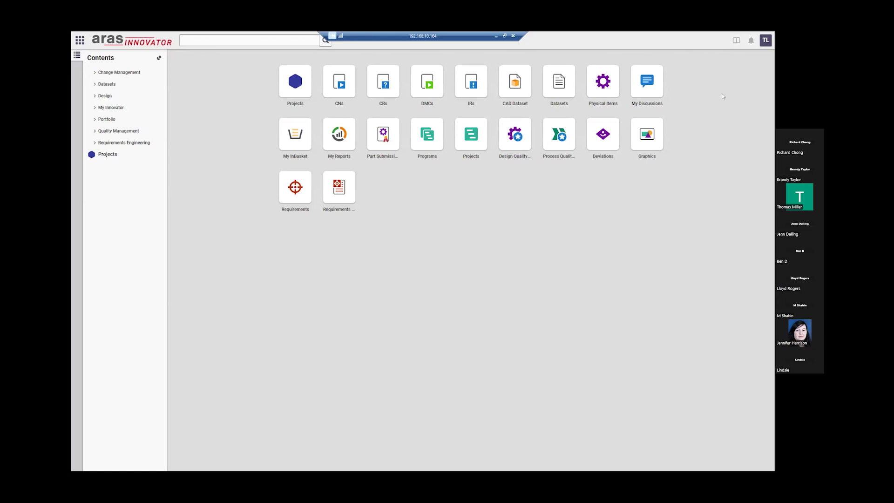
pyautogui.click(766, 42)
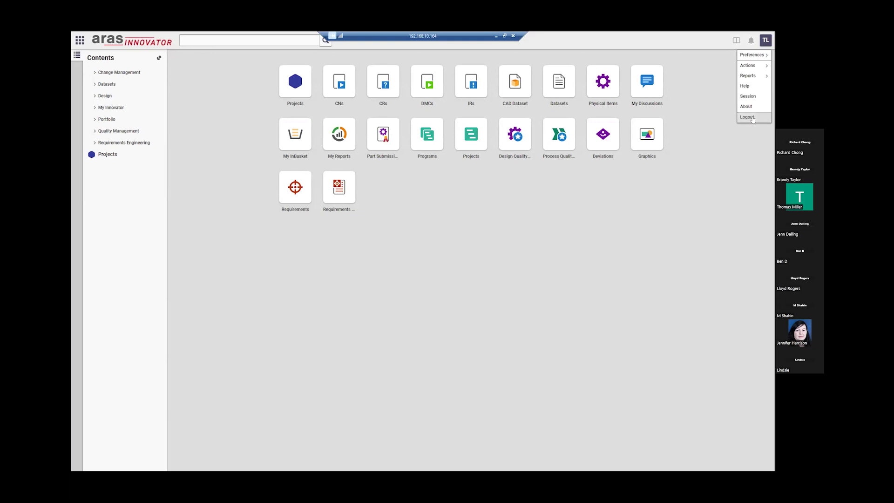
pyautogui.click(758, 122)
pyautogui.click(506, 263)
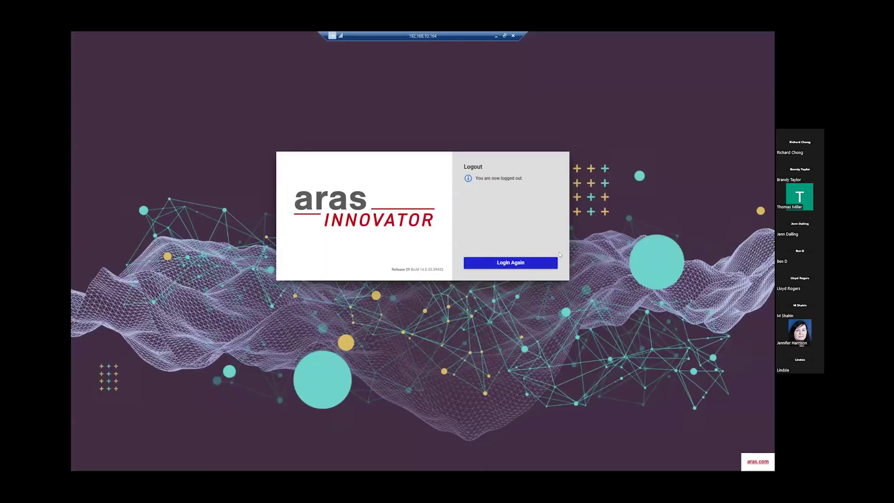
pyautogui.write('cl')
pyautogui.press('Tab')
pyautogui.write('•••')
pyautogui.press('Return')
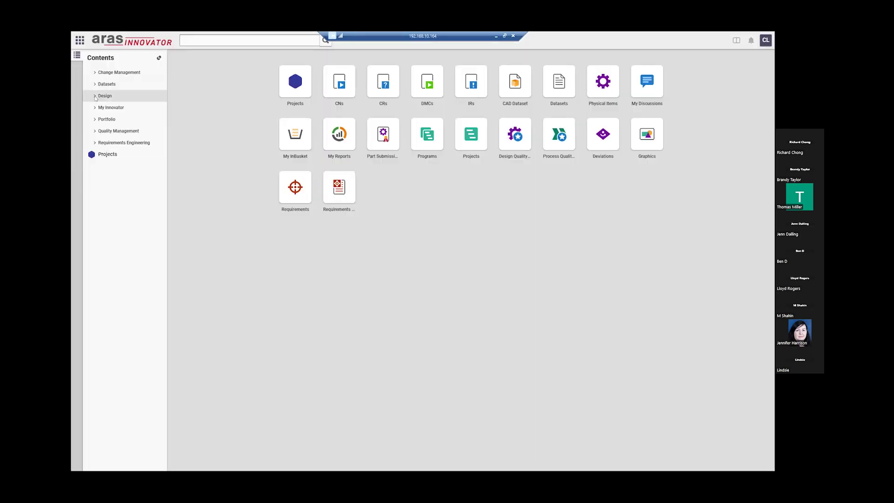
# - Search Physical Items under Design for part number 2003887
pyautogui.click(95, 97)
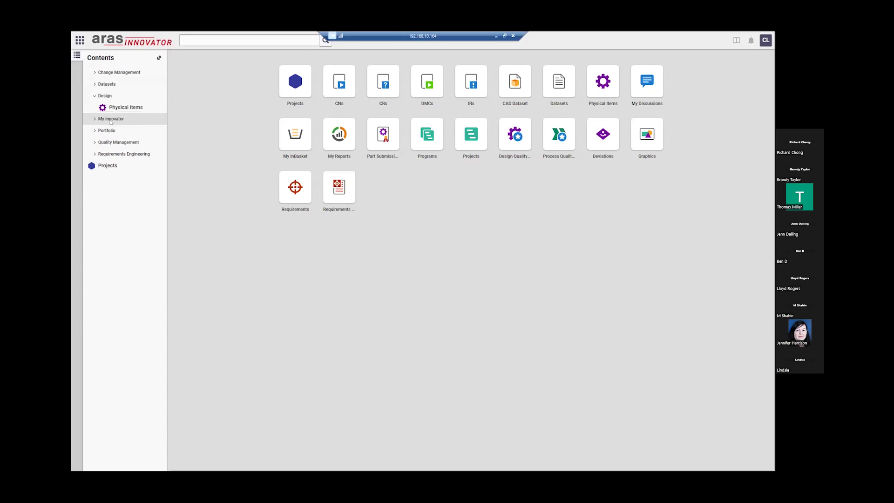
pyautogui.click(156, 109)
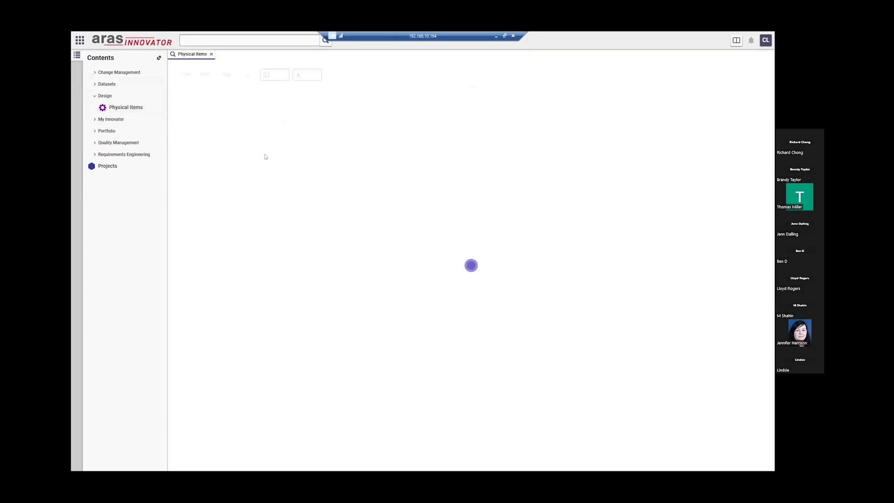
pyautogui.click(214, 111)
pyautogui.write('2003887')
pyautogui.press('Return')
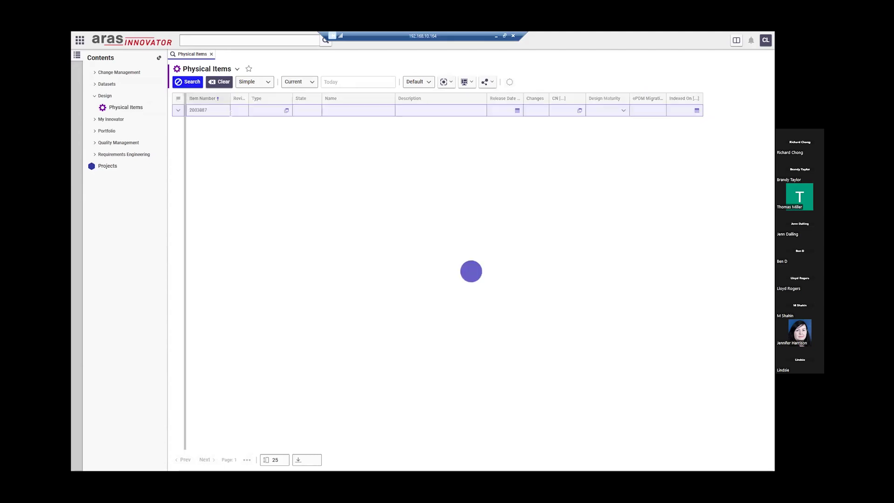
# - Start adding the Tire result to a new change item with Add Item(s) To Change
pyautogui.rightClick(268, 126)
pyautogui.moveTo(284, 202)
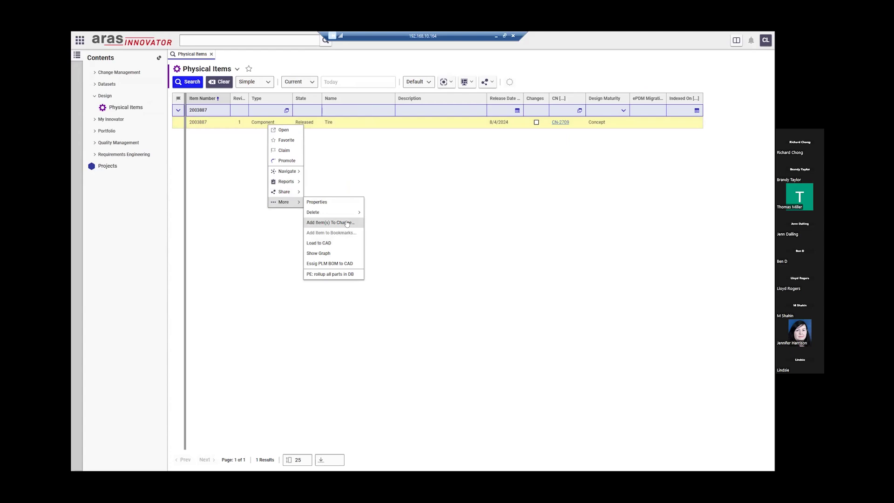
pyautogui.click(362, 223)
pyautogui.click(456, 239)
# - Create new CN 1 for the Tire part with Change Type CN, then return to the Physical Items results
pyautogui.click(440, 250)
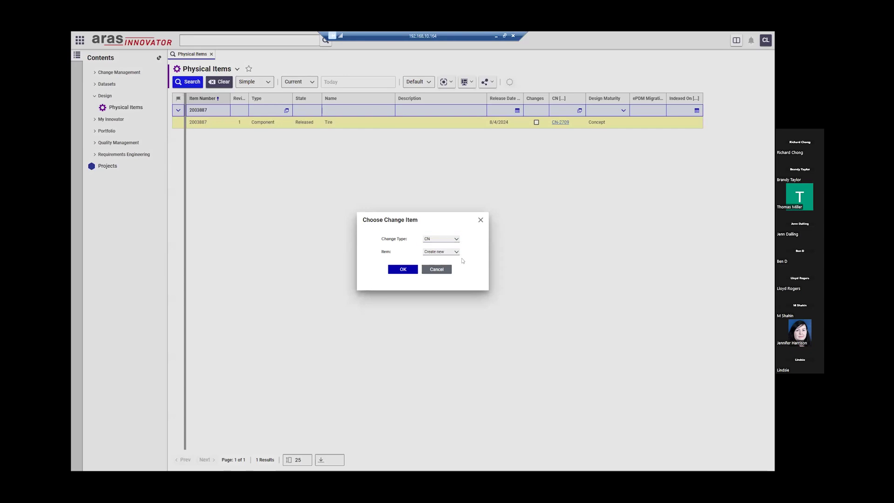
pyautogui.click(403, 270)
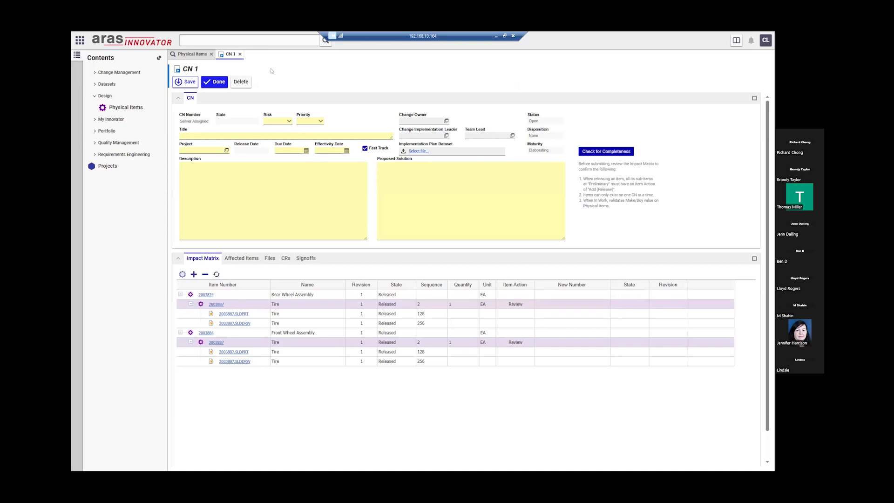
pyautogui.click(194, 54)
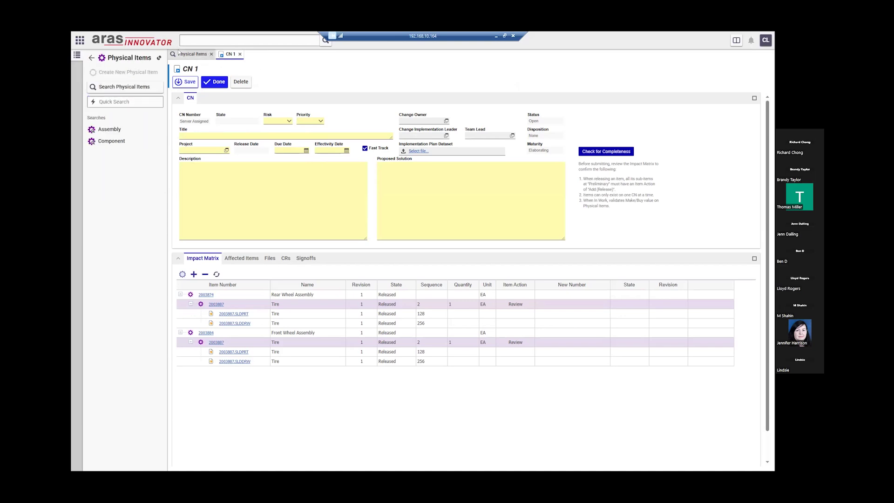
pyautogui.click(198, 54)
# - List all physical items and open Bicycle 2003870, checking its effective date 8/10/2024 and release date 8/7/2024
pyautogui.click(189, 83)
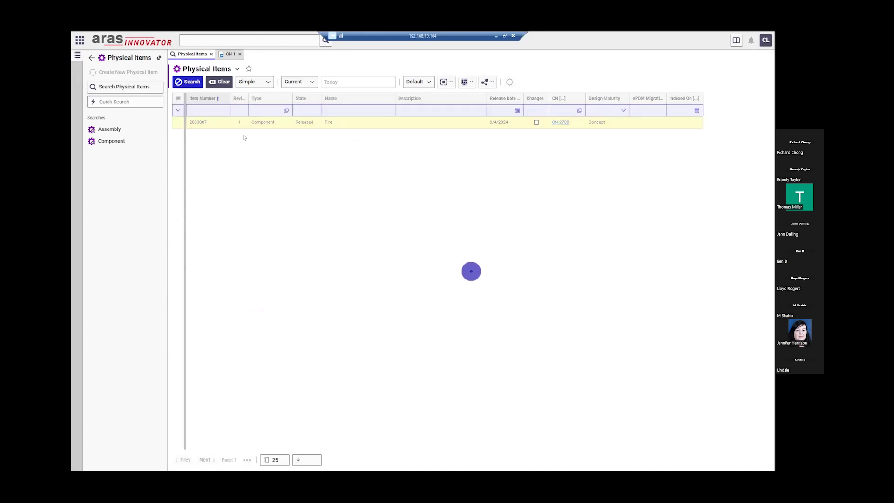
pyautogui.click(340, 122)
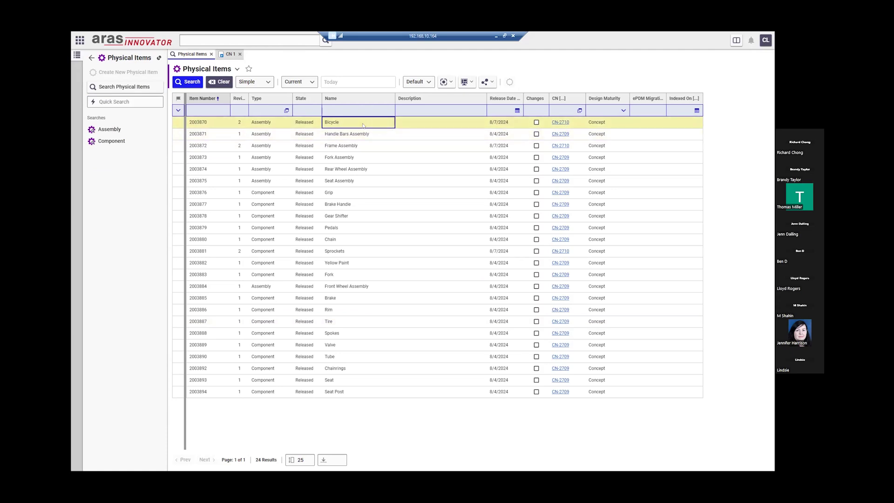
pyautogui.doubleClick(340, 121)
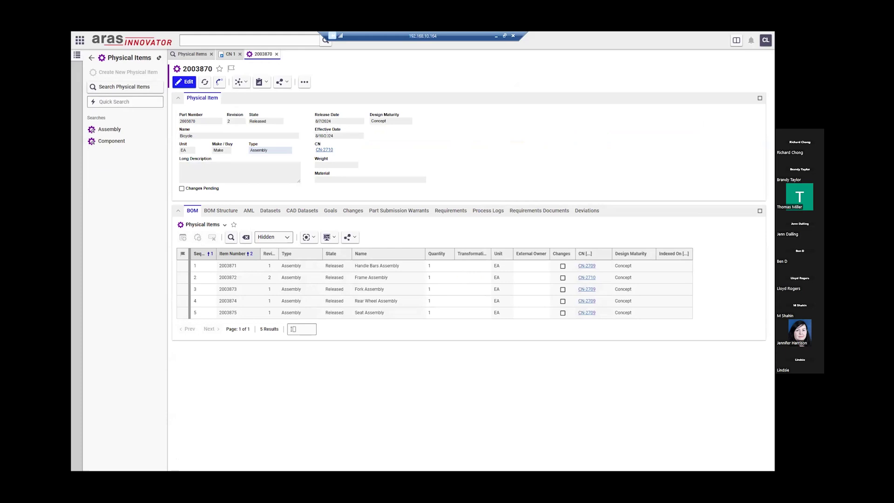
pyautogui.moveTo(340, 135); pyautogui.dragTo(315, 136)
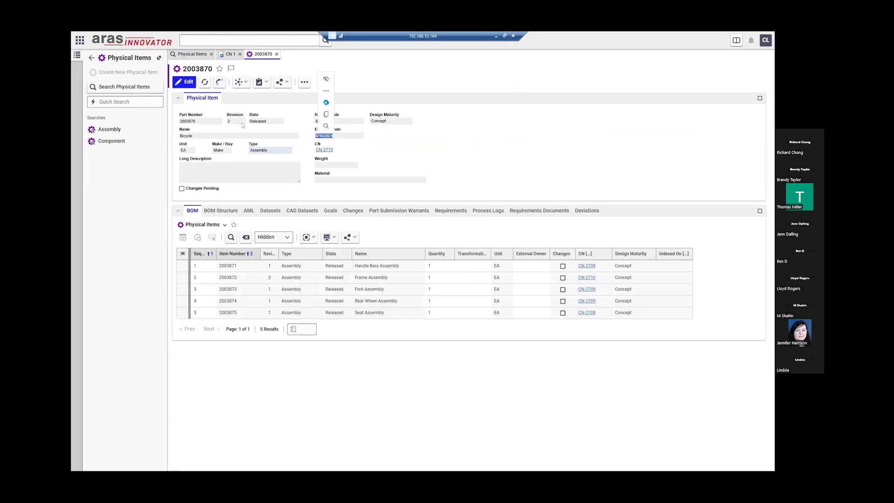
pyautogui.click(325, 121)
pyautogui.moveTo(336, 121); pyautogui.dragTo(316, 122)
pyautogui.click(338, 152)
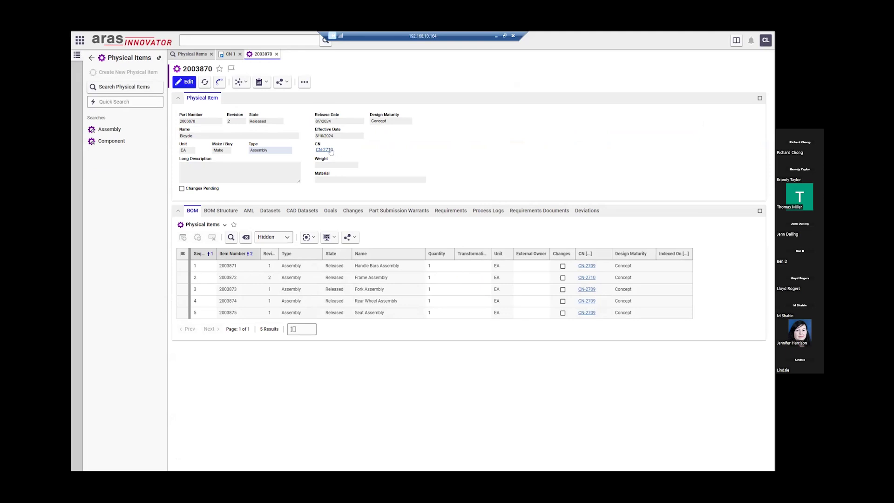
# - Review the Bicycle's Versions list, then close it and the Bicycle tab
pyautogui.click(241, 83)
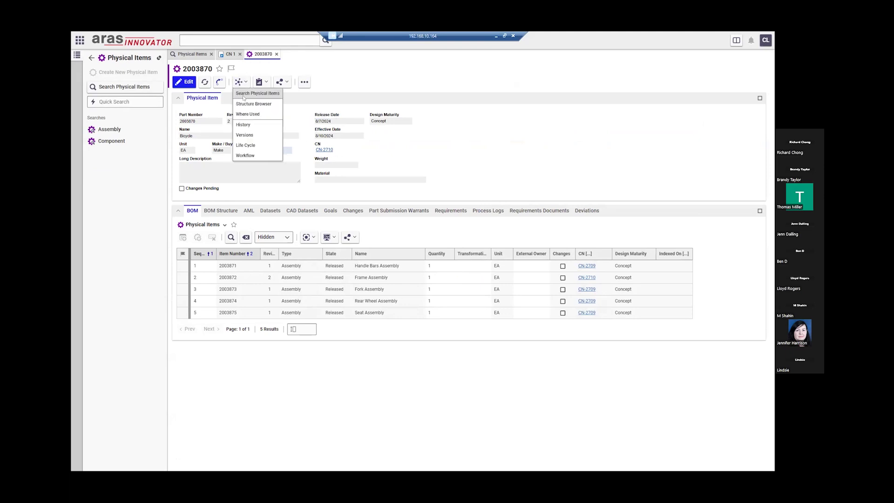
pyautogui.click(251, 135)
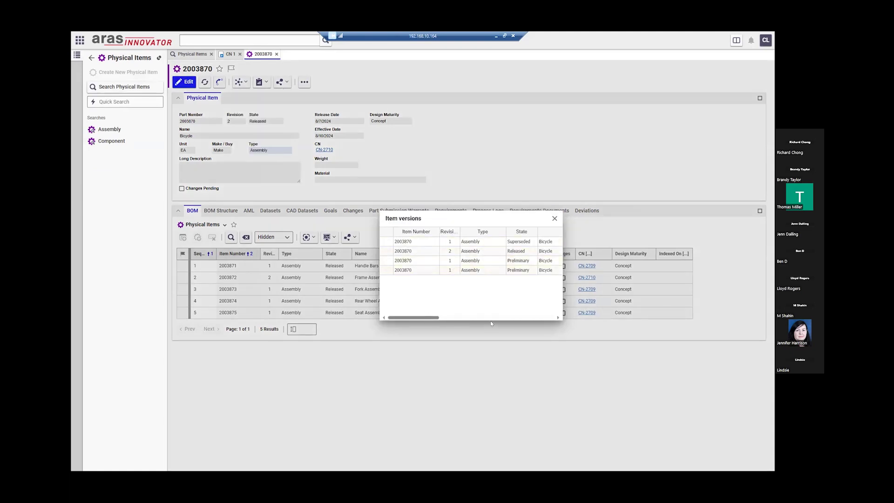
pyautogui.click(506, 318)
pyautogui.moveTo(506, 319); pyautogui.dragTo(507, 319)
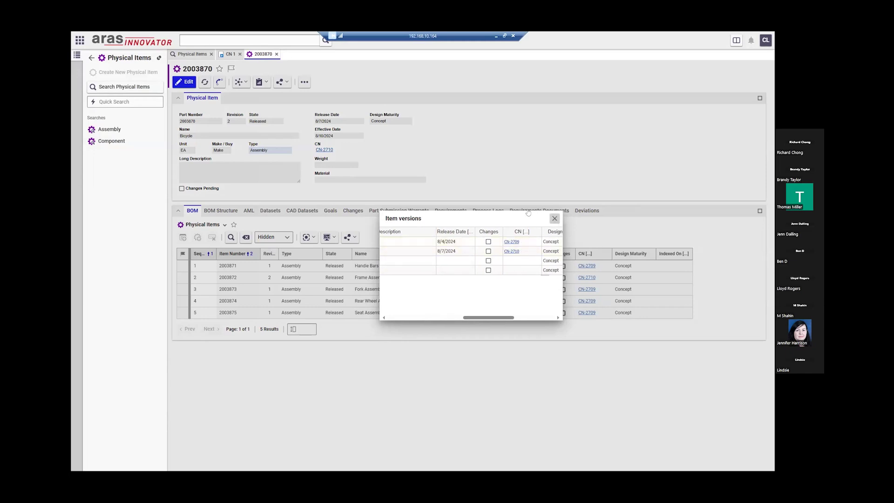
pyautogui.click(554, 218)
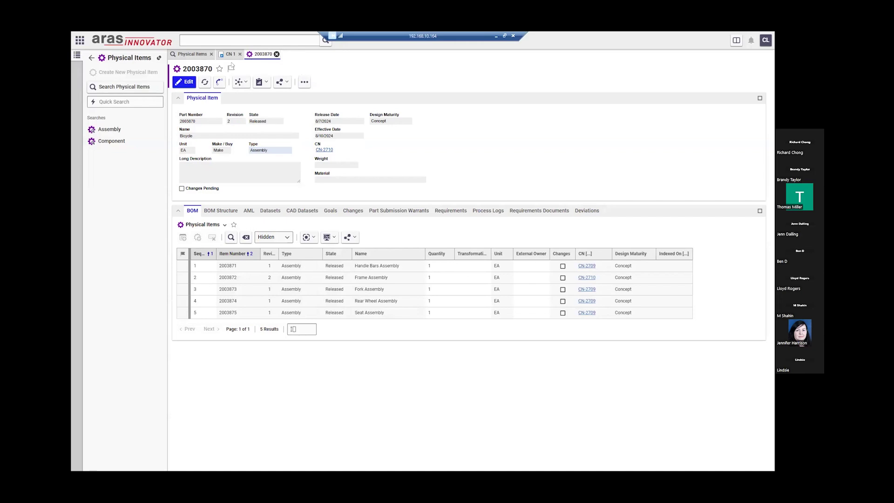
pyautogui.click(277, 54)
# - Enter CN 1's title, Demo Project as project, a description and a proposed solution
pyautogui.click(225, 54)
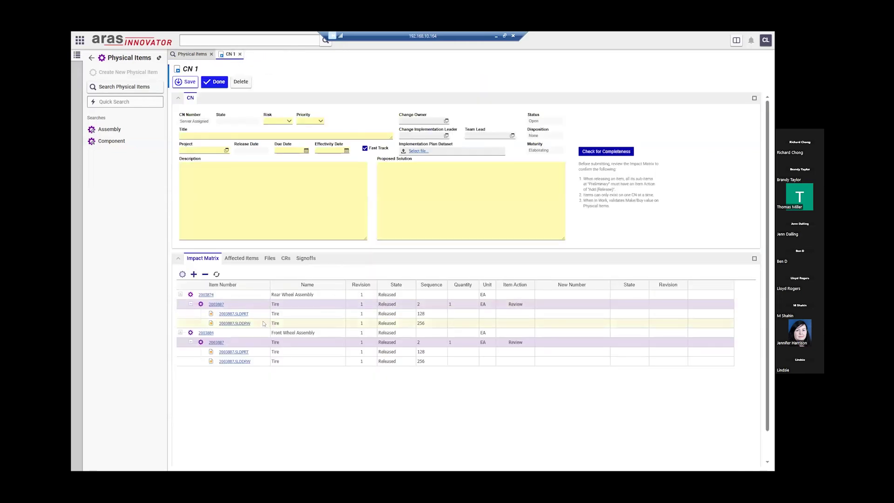
pyautogui.click(203, 135)
pyautogui.write('aa')
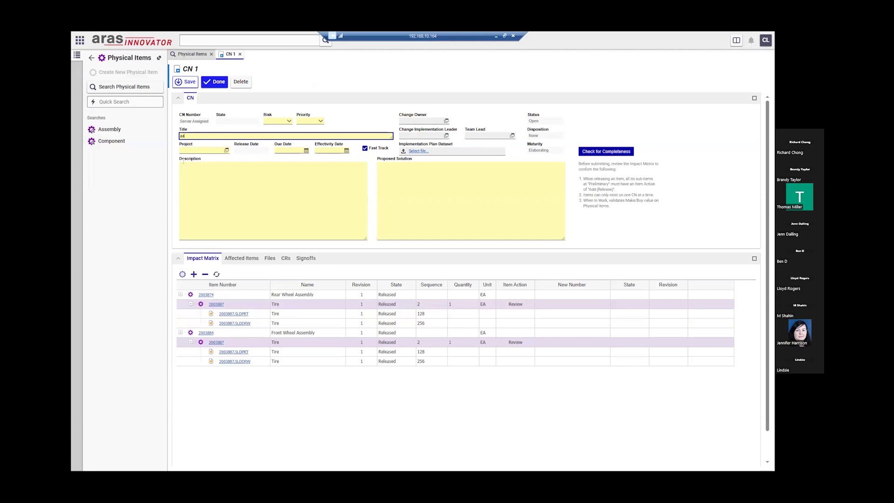
pyautogui.press('Tab')
pyautogui.write('D')
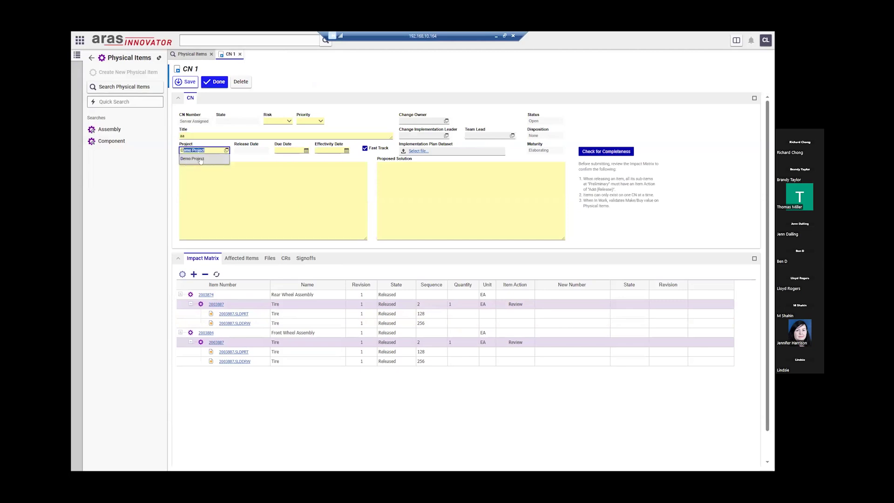
pyautogui.click(200, 159)
pyautogui.write('aa')
pyautogui.press('Tab')
pyautogui.write('aa')
# - Set risk to 2 - Medium, priority to 2 - High and due date 8/10/2024
pyautogui.click(288, 121)
pyautogui.click(275, 150)
pyautogui.click(312, 121)
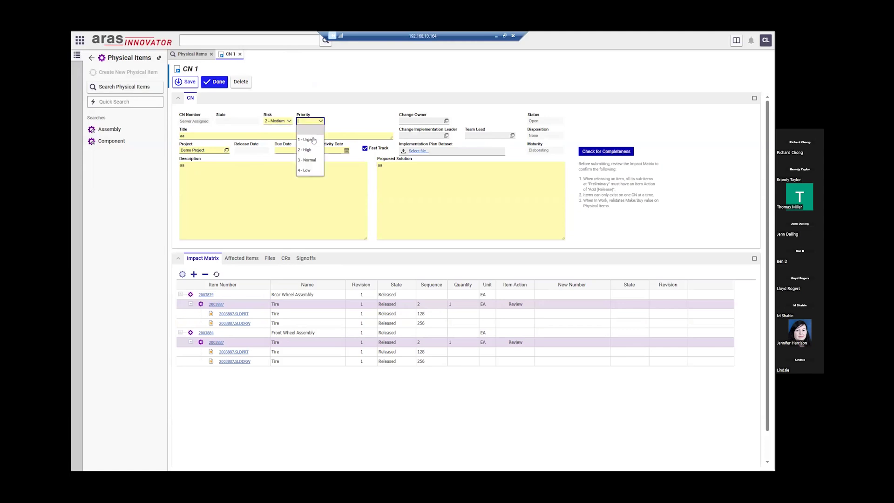
pyautogui.click(307, 150)
pyautogui.click(306, 151)
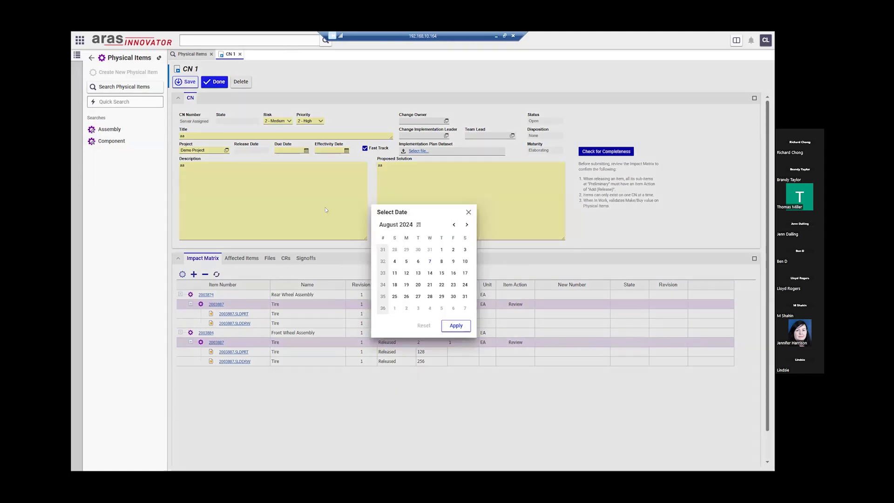
pyautogui.click(465, 262)
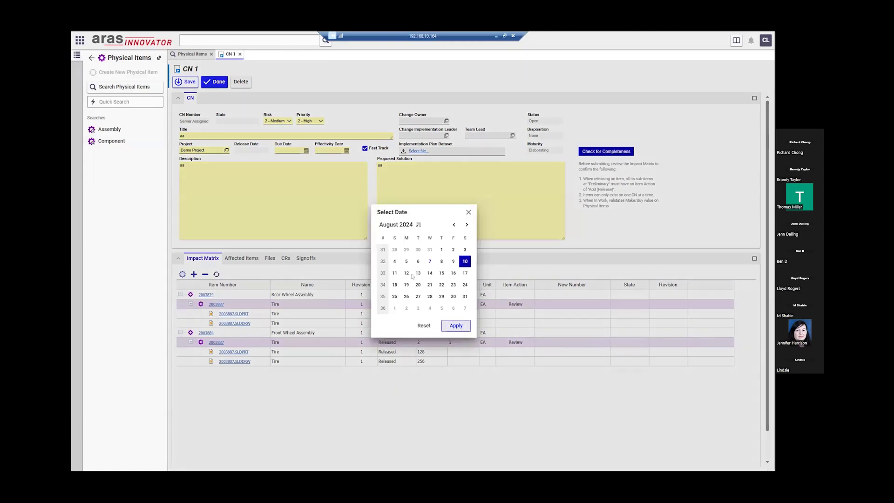
pyautogui.click(456, 326)
# - Set effectivity date 8/9/2024, select both Tire rows and save the CN as CN-2711
pyautogui.click(346, 150)
pyautogui.click(494, 261)
pyautogui.click(496, 326)
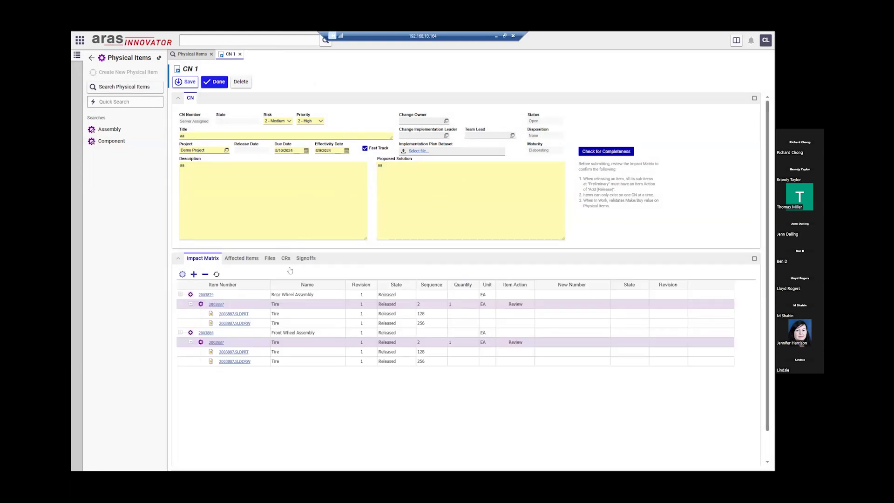
pyautogui.click(238, 306)
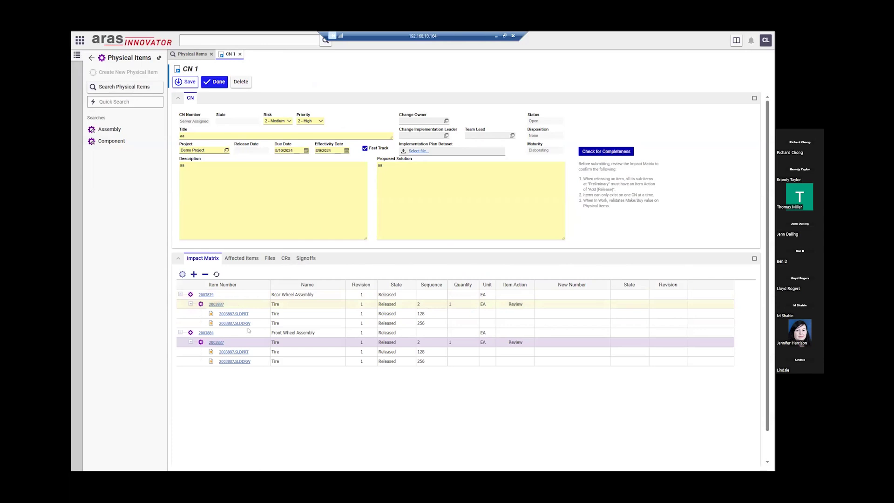
pyautogui.click(251, 343)
pyautogui.click(220, 83)
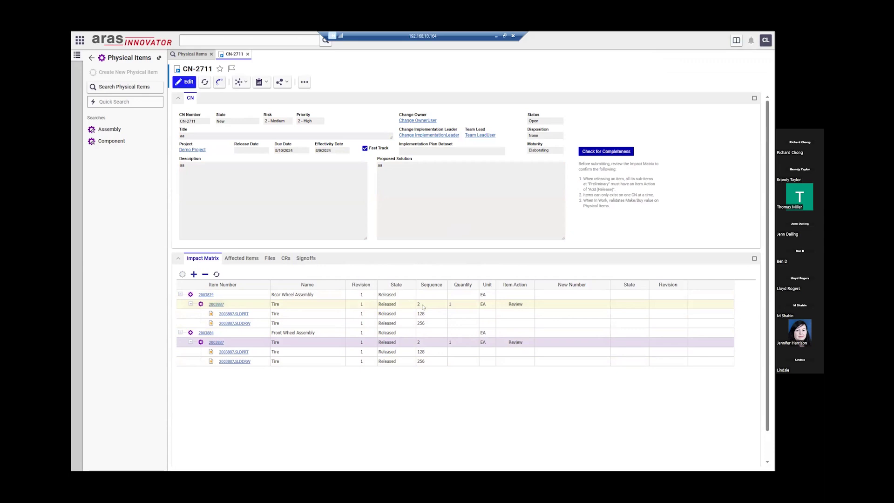
# - Give both Tire 2003887 rows in CN-2711 the Interchangeable Change item action and save
pyautogui.click(185, 83)
pyautogui.rightClick(515, 305)
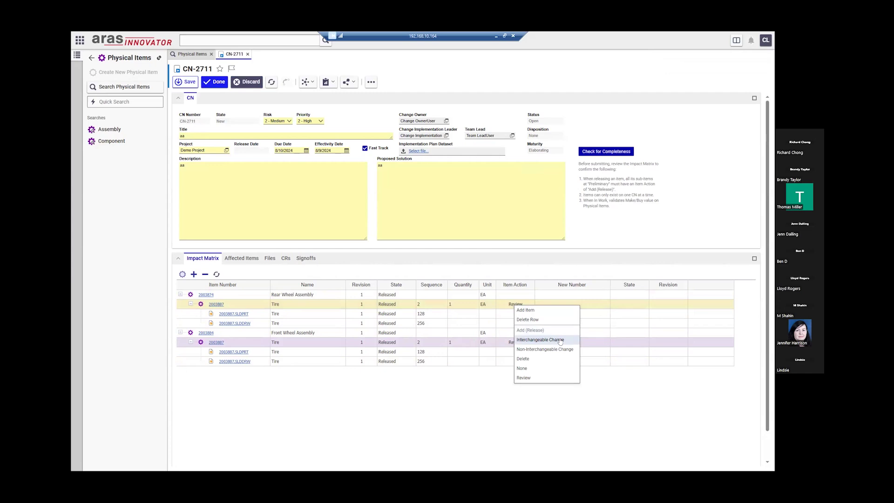
pyautogui.click(561, 341)
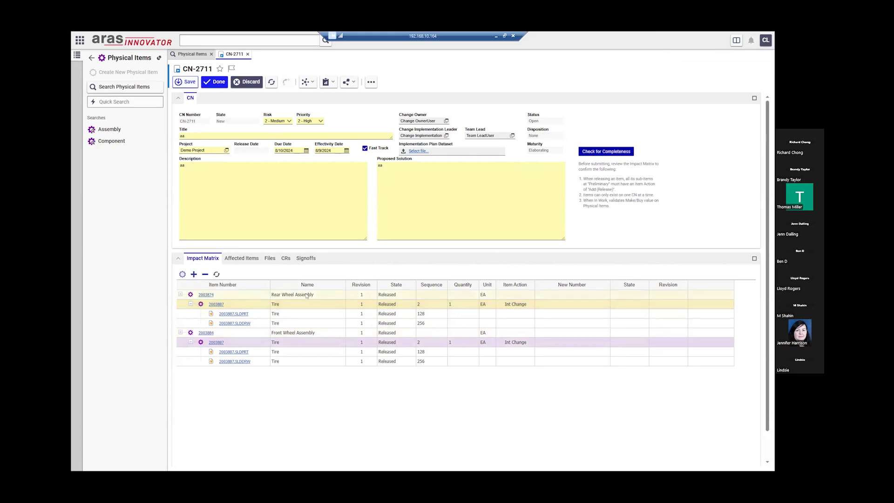
pyautogui.click(181, 196)
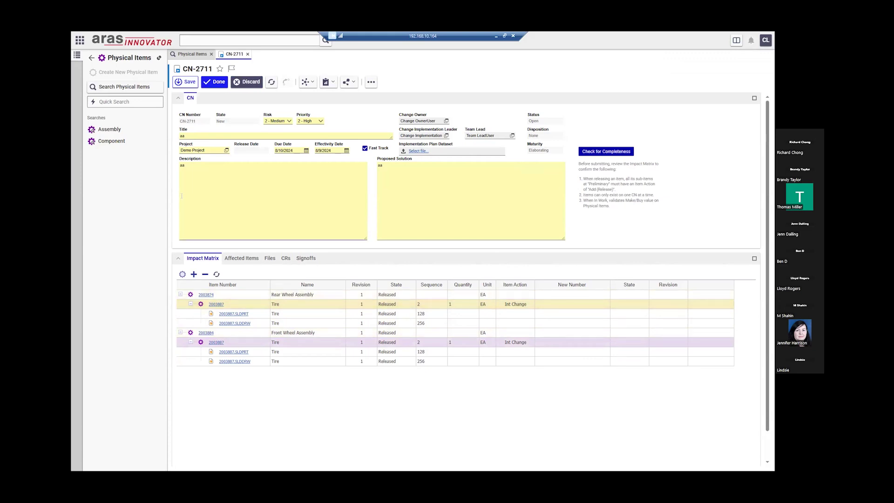
pyautogui.click(215, 82)
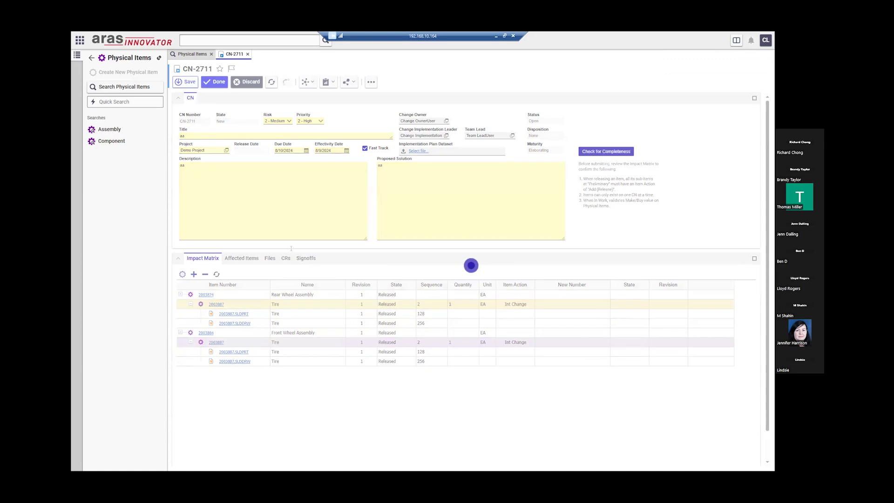
pyautogui.click(315, 260)
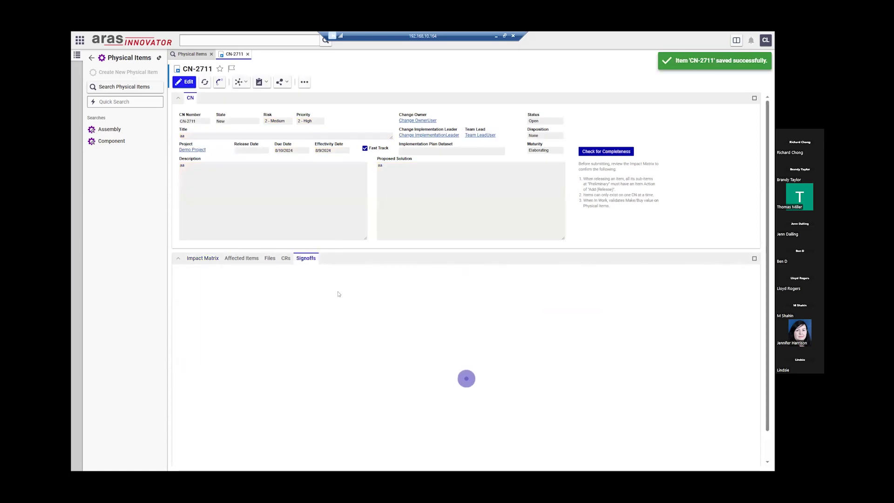
pyautogui.click(360, 325)
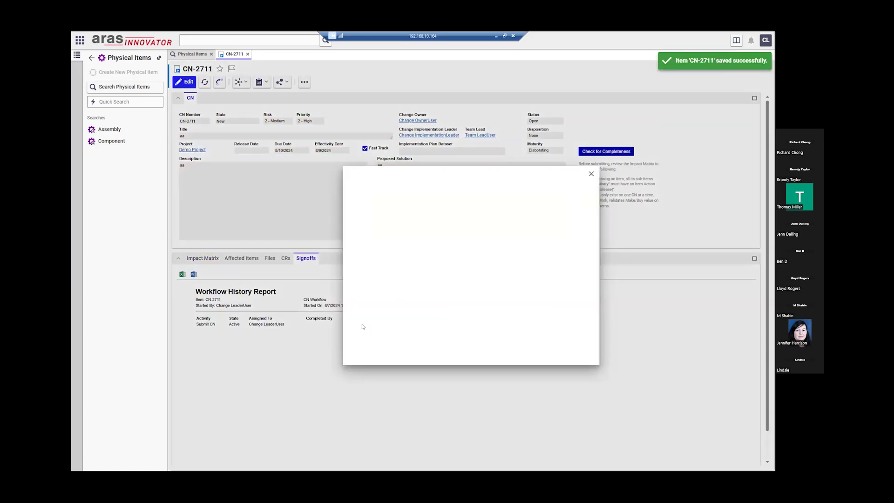
pyautogui.click(399, 324)
pyautogui.click(394, 335)
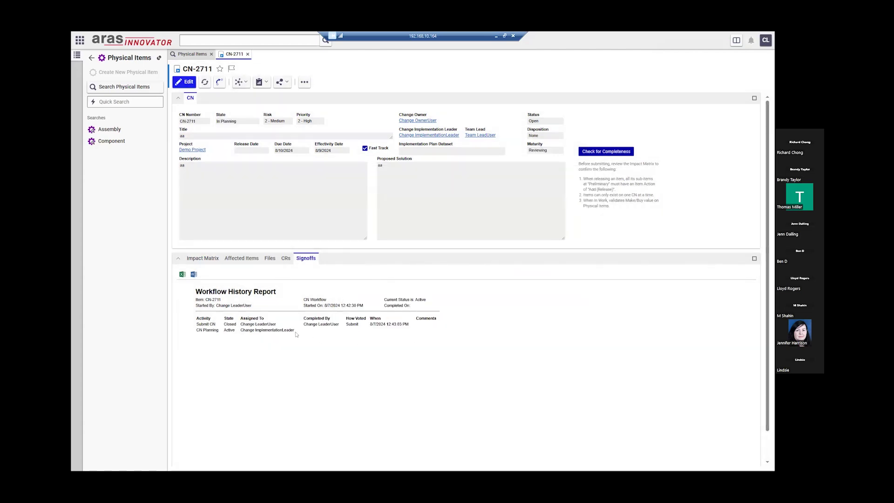
pyautogui.click(188, 83)
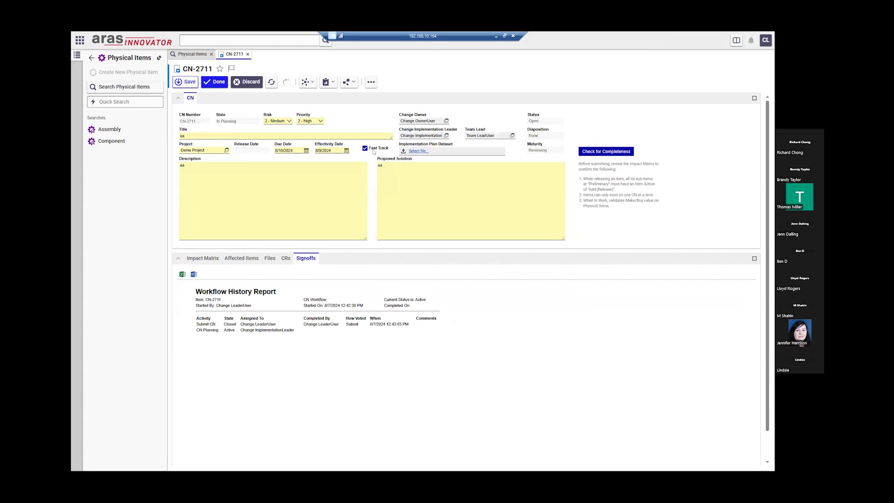
pyautogui.click(247, 82)
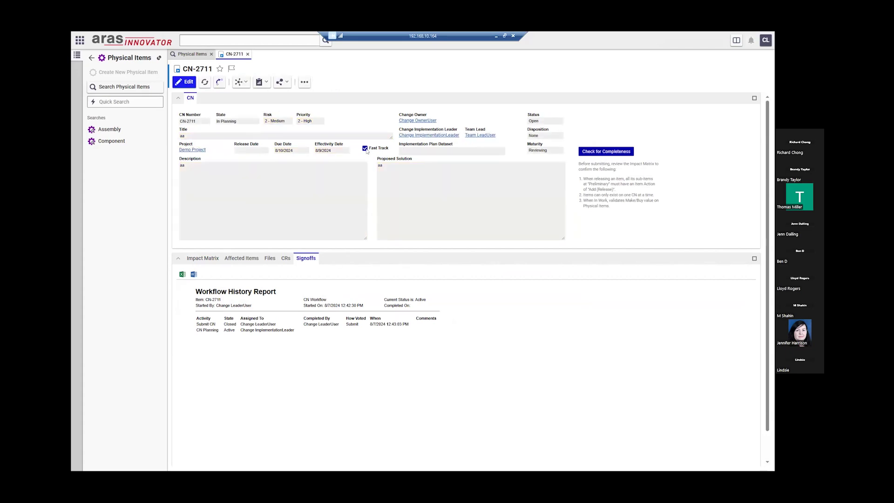
pyautogui.click(766, 41)
# - Sign in as the change implementation leader and open CN-2711 from its InBasket workflow task
pyautogui.click(682, 124)
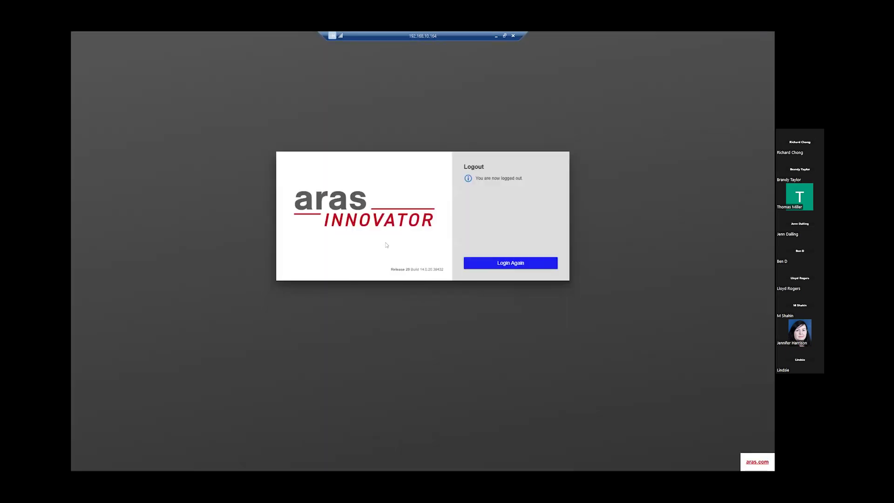
pyautogui.click(520, 265)
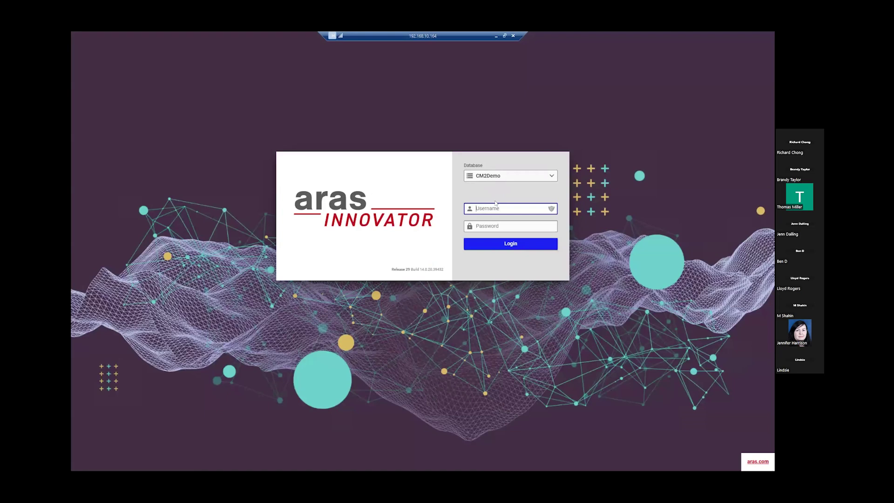
pyautogui.write('cil')
pyautogui.press('Tab')
pyautogui.write('cil')
pyautogui.press('Return')
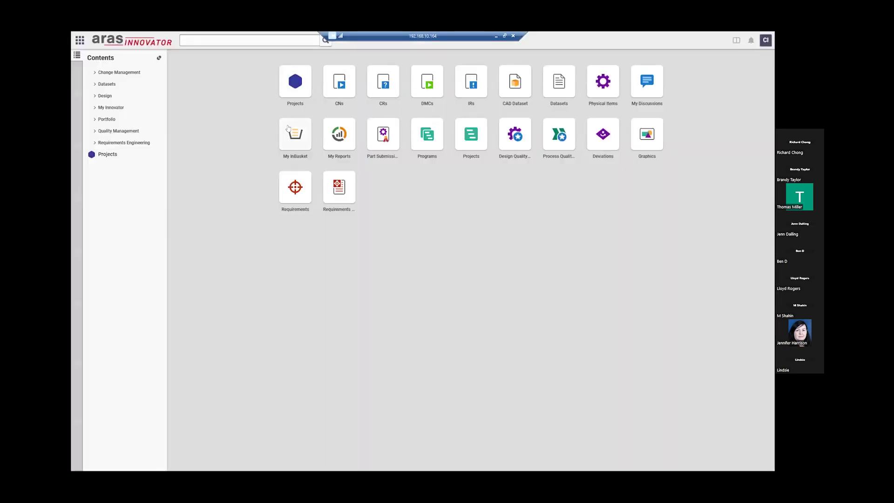
pyautogui.click(288, 129)
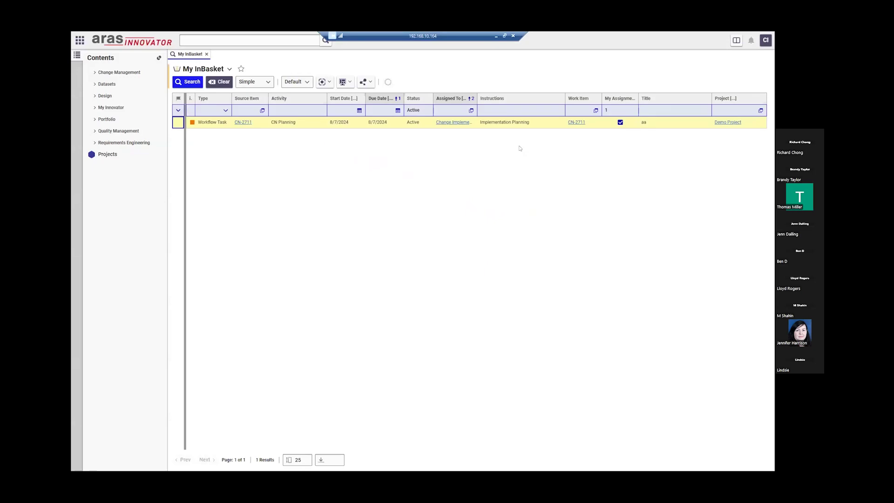
pyautogui.click(577, 122)
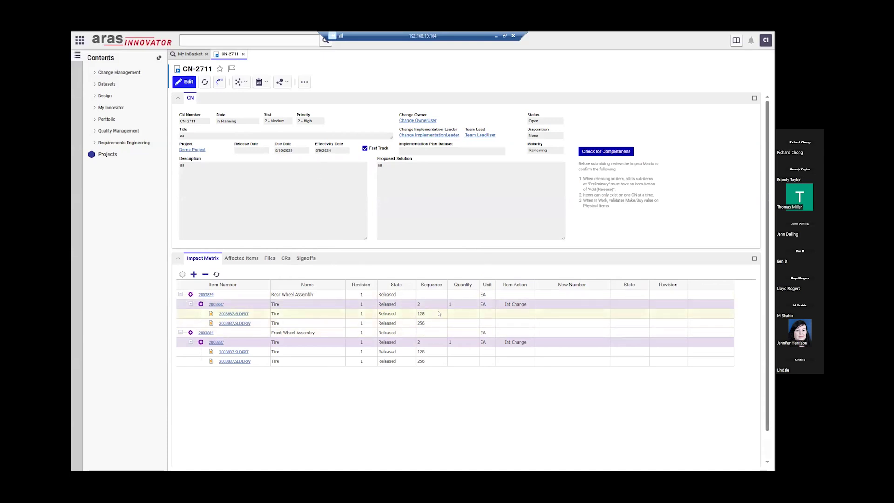
# - Vote Complete on CN-2711's CN Planning signoff
pyautogui.click(311, 259)
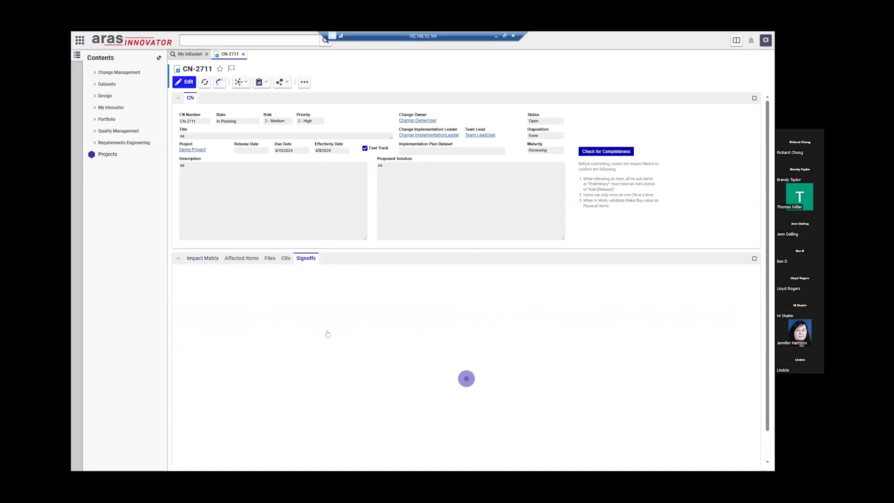
pyautogui.click(352, 330)
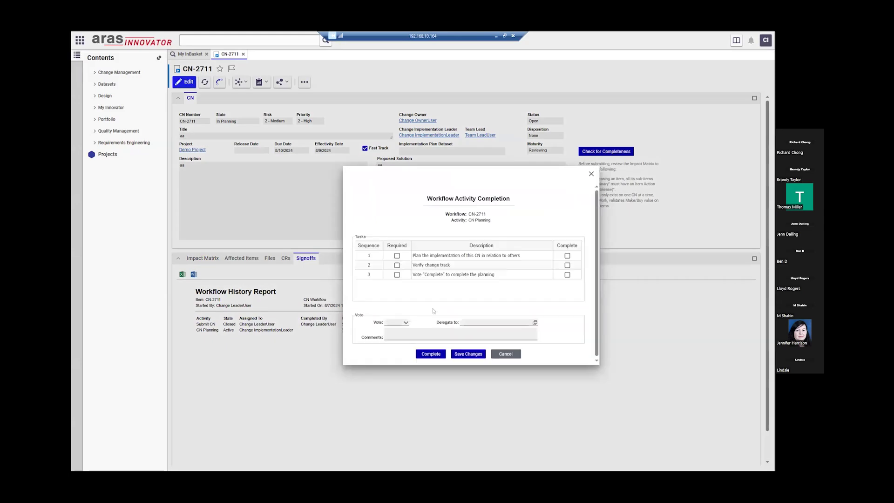
pyautogui.click(397, 322)
pyautogui.click(396, 330)
pyautogui.click(435, 355)
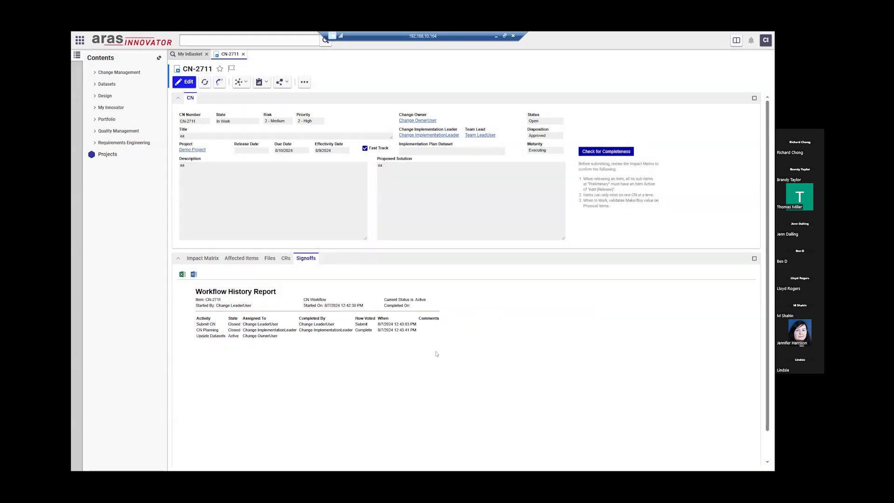
# - Review the Impact Matrix and workflow history report, then open the account menu
pyautogui.click(204, 258)
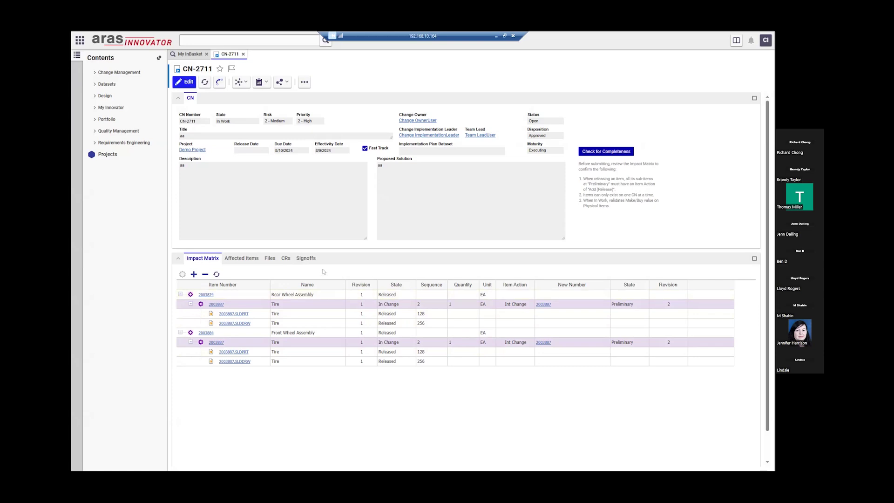
pyautogui.click(306, 259)
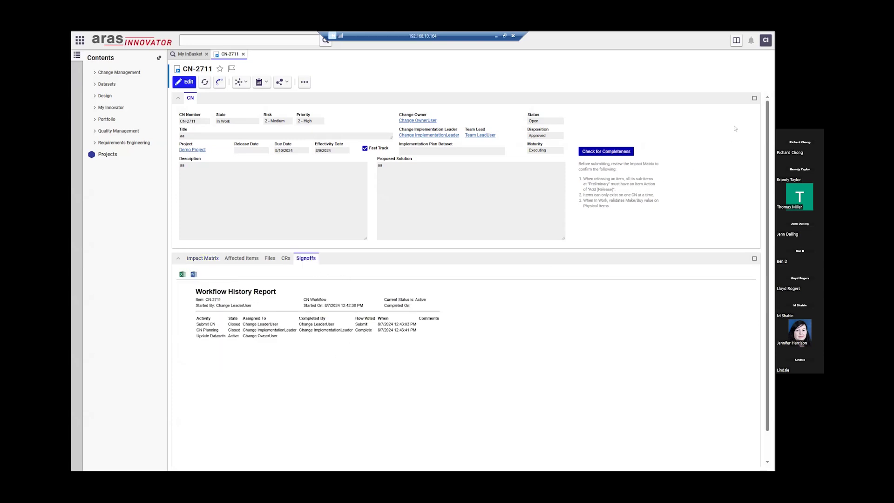
pyautogui.click(766, 40)
# - Log out and sign back in with the change owner's username and password
pyautogui.click(750, 118)
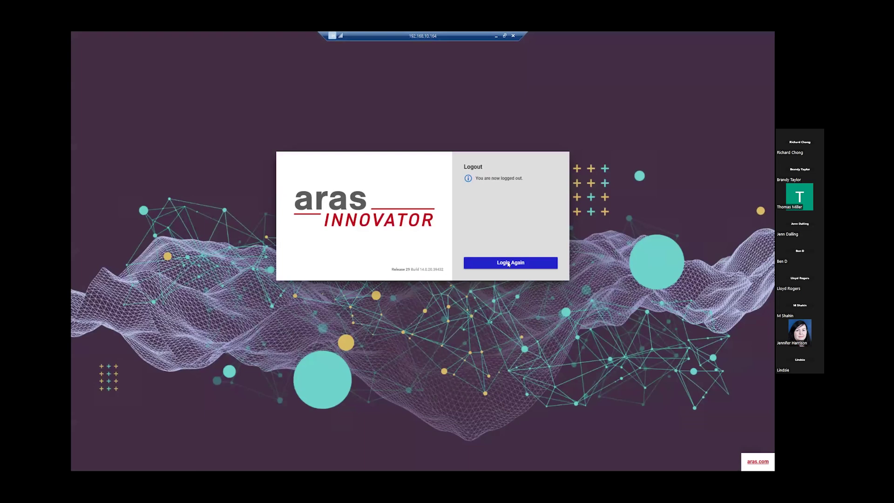
pyautogui.click(513, 263)
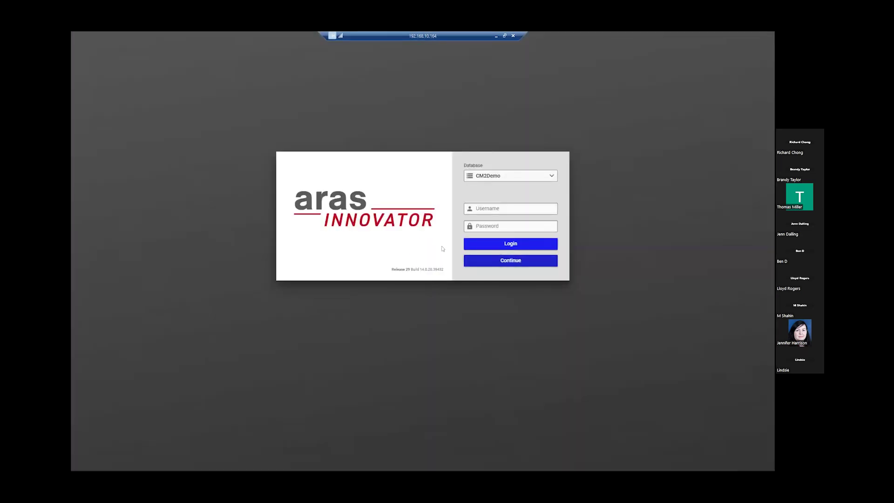
pyautogui.write('ca1')
pyautogui.press('Tab')
pyautogui.write('•••')
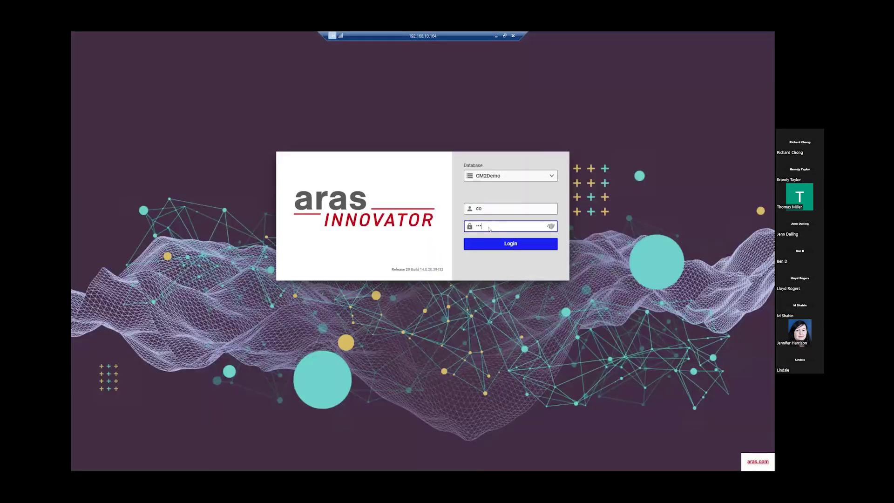
pyautogui.press('Return')
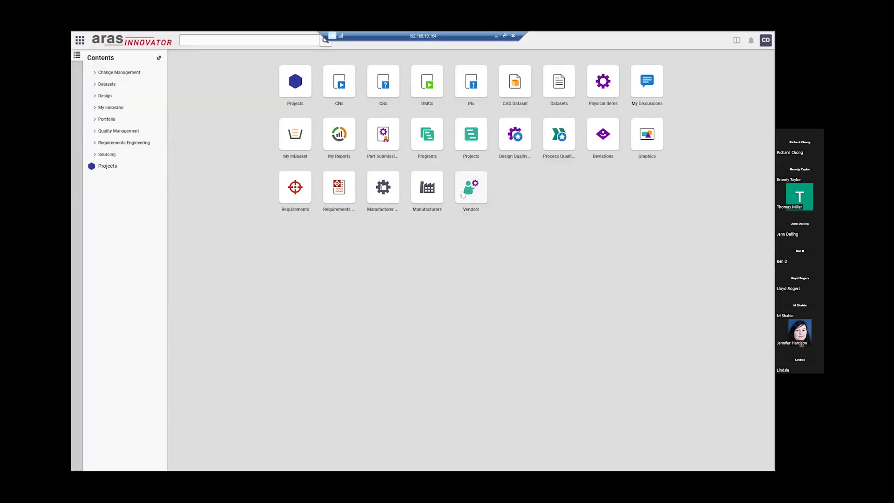
# - Open CN-2711 from My InBasket, vote Complete on Update Datasets, then log out
pyautogui.click(302, 140)
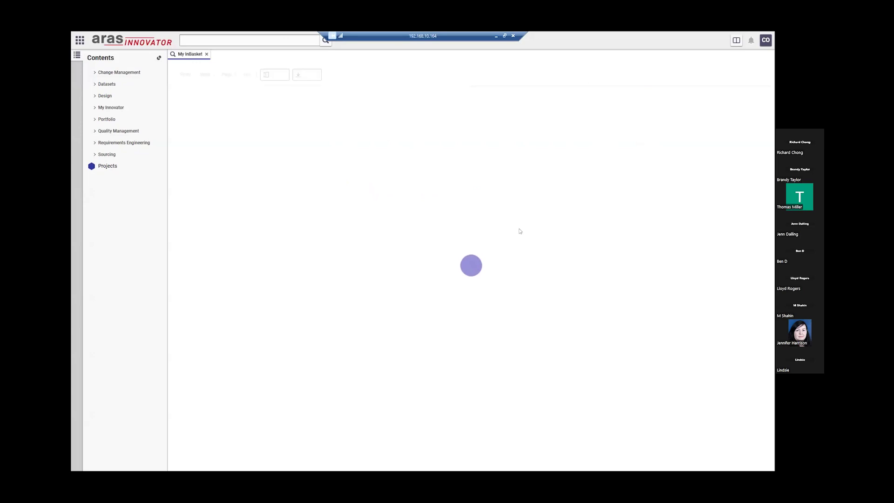
pyautogui.click(576, 122)
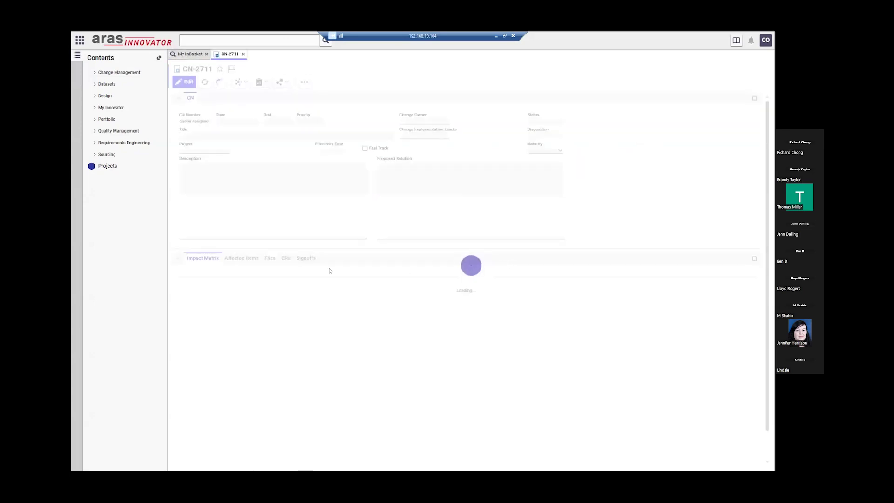
pyautogui.click(306, 258)
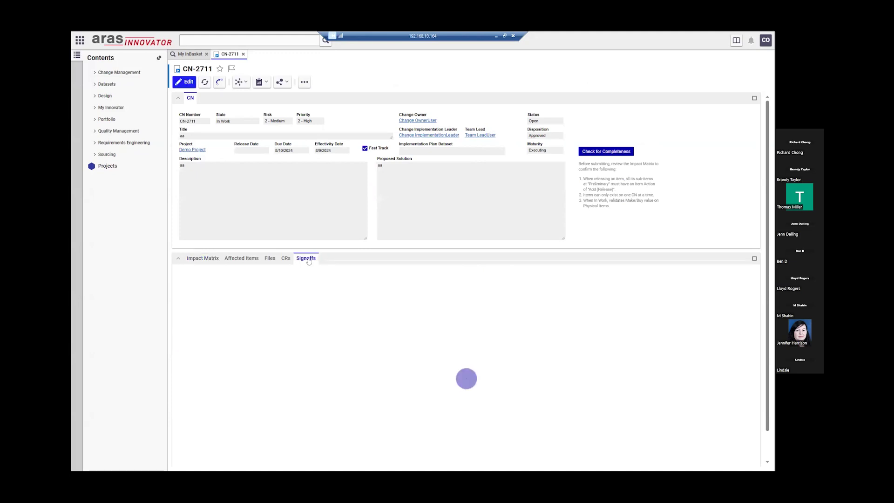
pyautogui.click(364, 347)
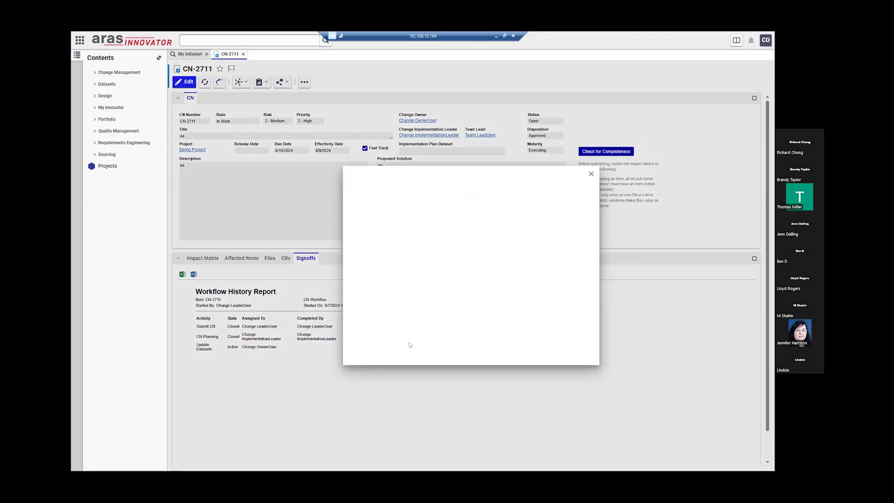
pyautogui.click(396, 322)
pyautogui.click(395, 331)
pyautogui.click(427, 355)
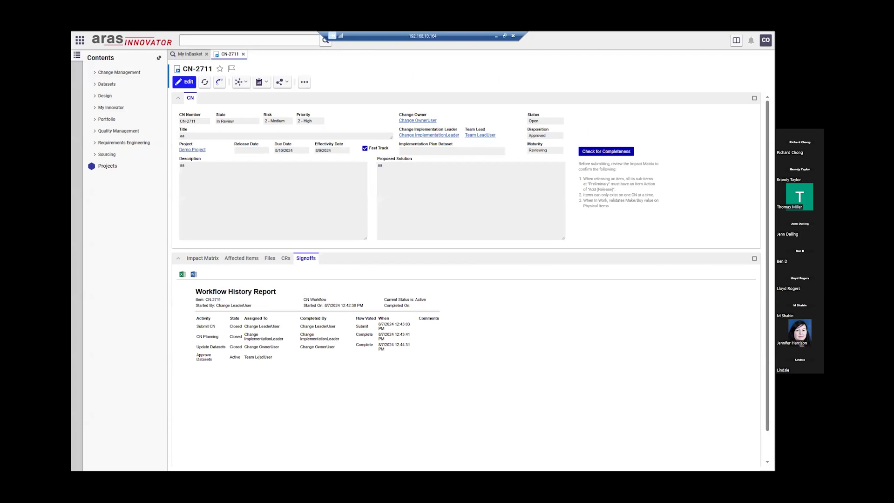
pyautogui.click(766, 40)
pyautogui.click(752, 117)
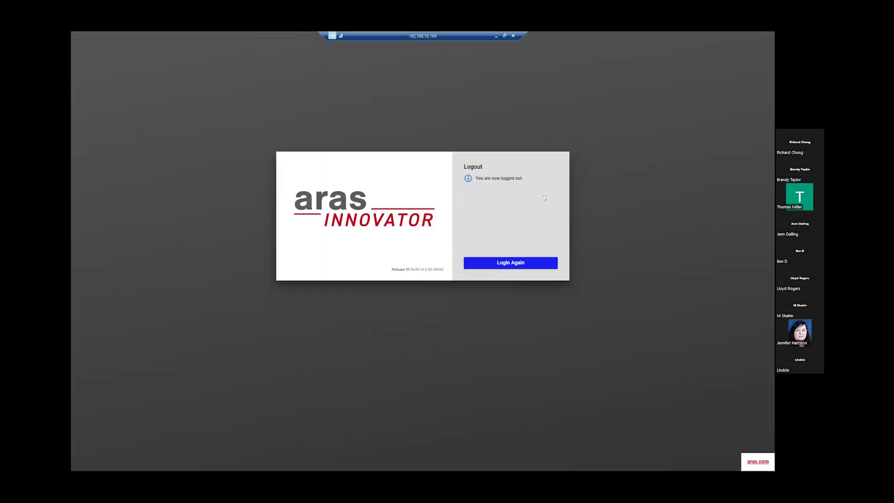
# - Return to the login form and sign in with the next user's credentials
pyautogui.click(503, 263)
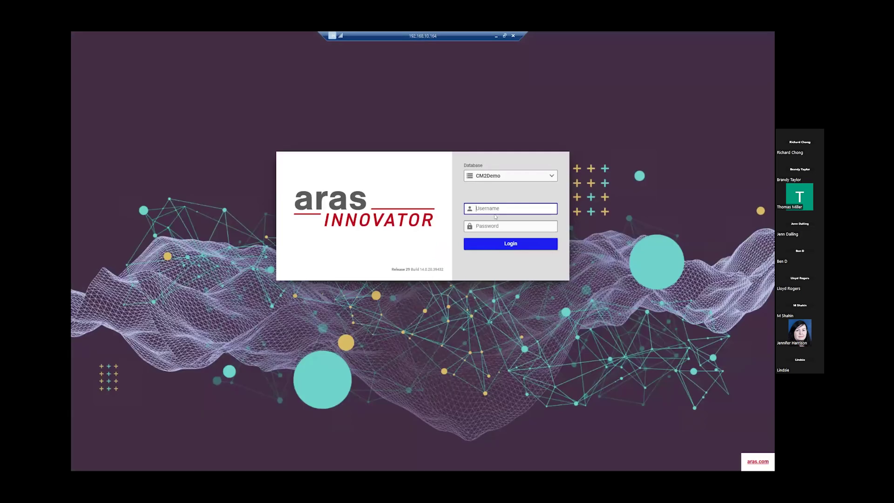
pyautogui.write('tl')
pyautogui.press('Tab')
pyautogui.write('tl')
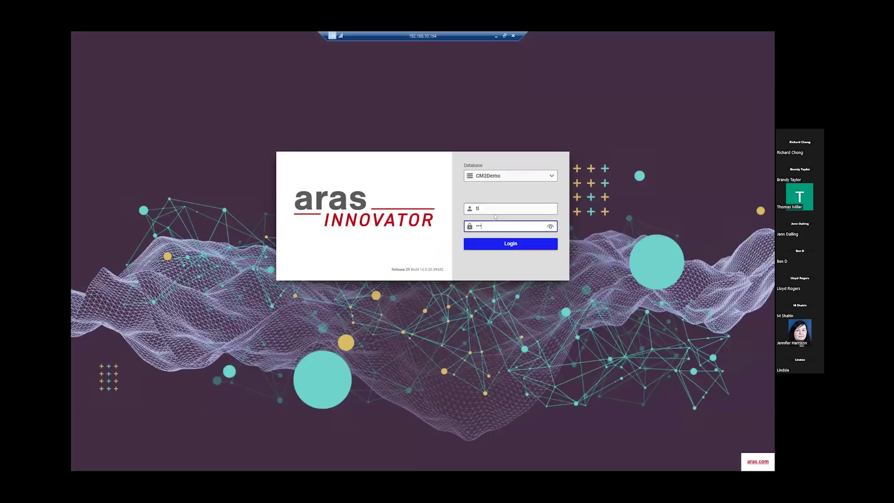
pyautogui.press('Return')
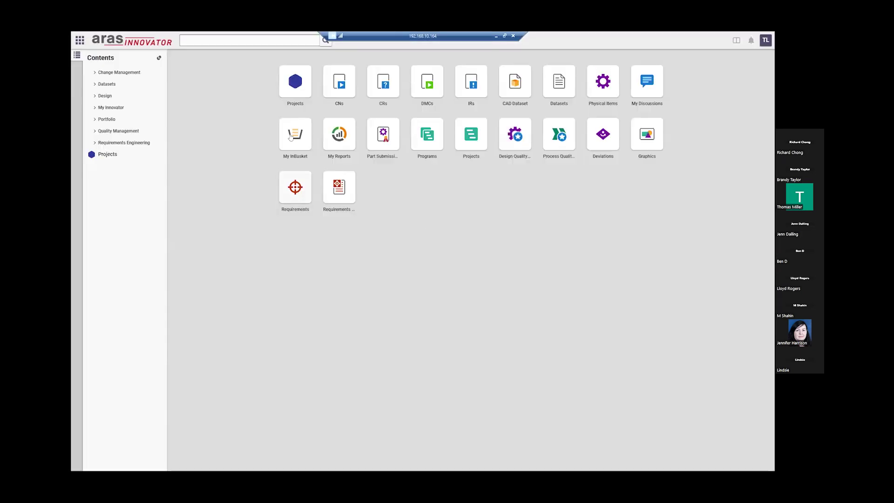
# - Open CN-2711 from the Approve Datasets task, start an Approve vote but cancel it, then view the Impact Matrix
pyautogui.click(291, 136)
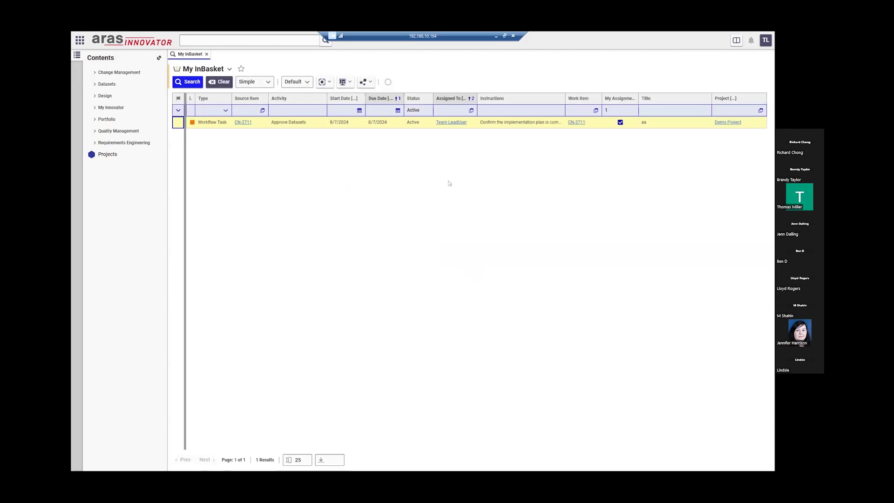
pyautogui.click(576, 123)
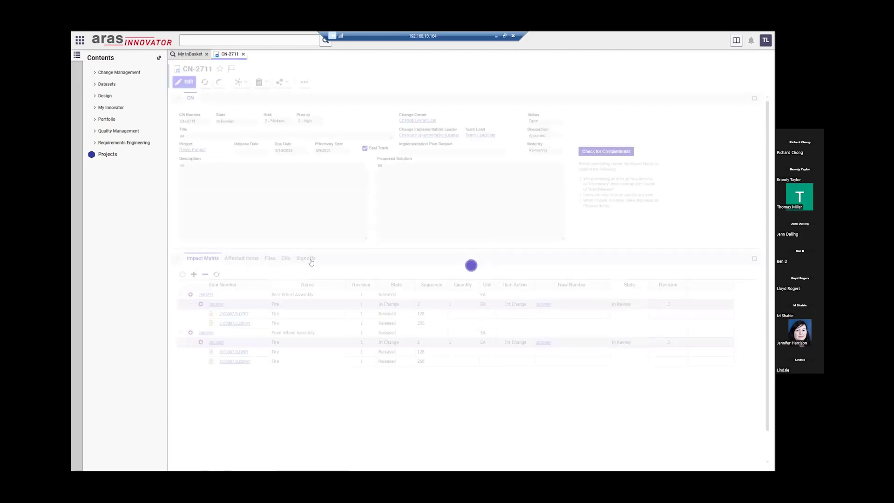
pyautogui.click(310, 261)
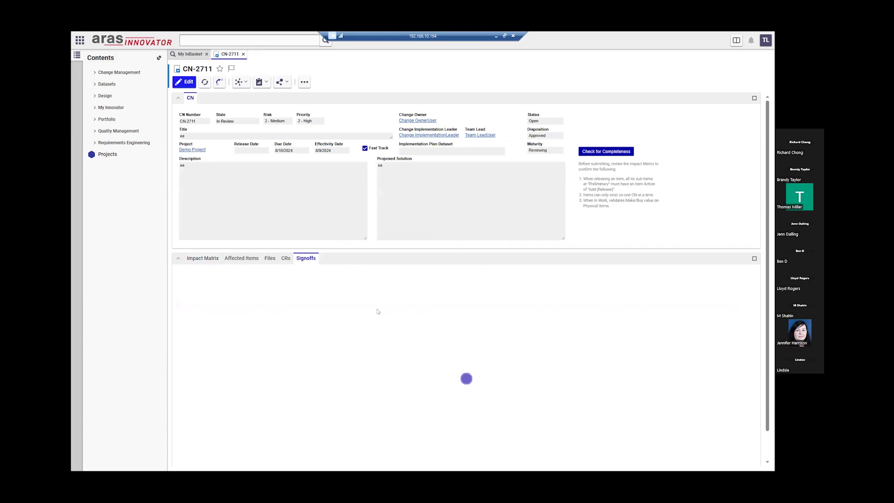
pyautogui.click(363, 355)
pyautogui.click(412, 323)
pyautogui.click(409, 330)
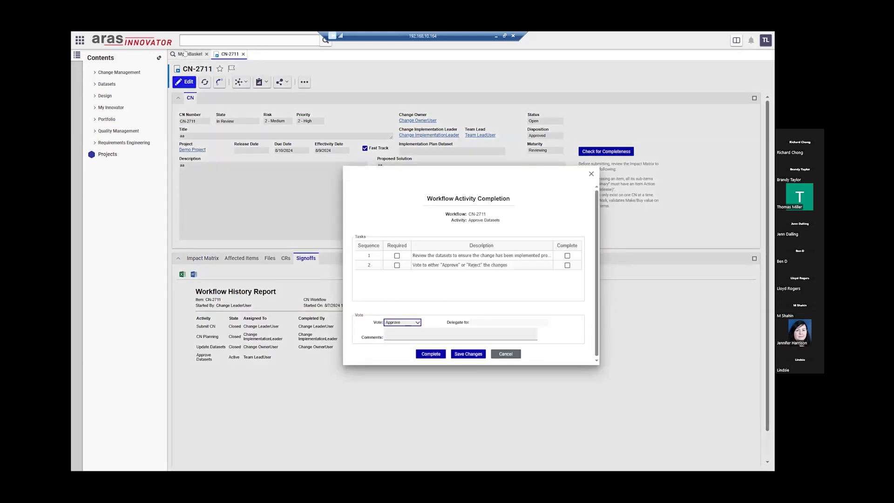
pyautogui.click(495, 355)
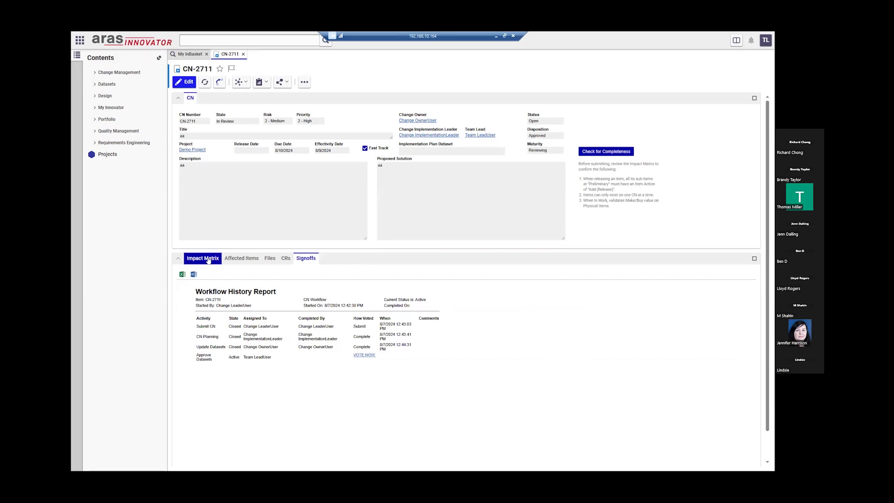
pyautogui.click(210, 258)
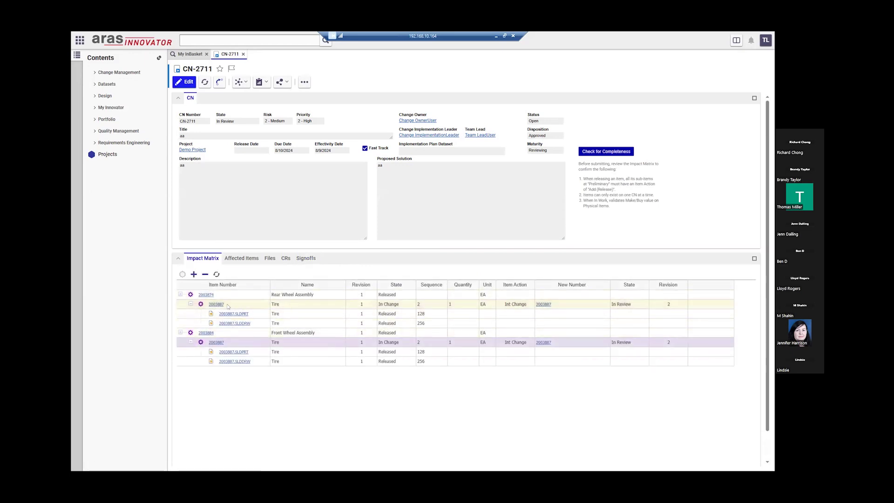
# - Open Tire 2003887, then Rear Wheel Assembly 2003874 and its BOM, and return to CN-2711's signoffs
pyautogui.click(242, 305)
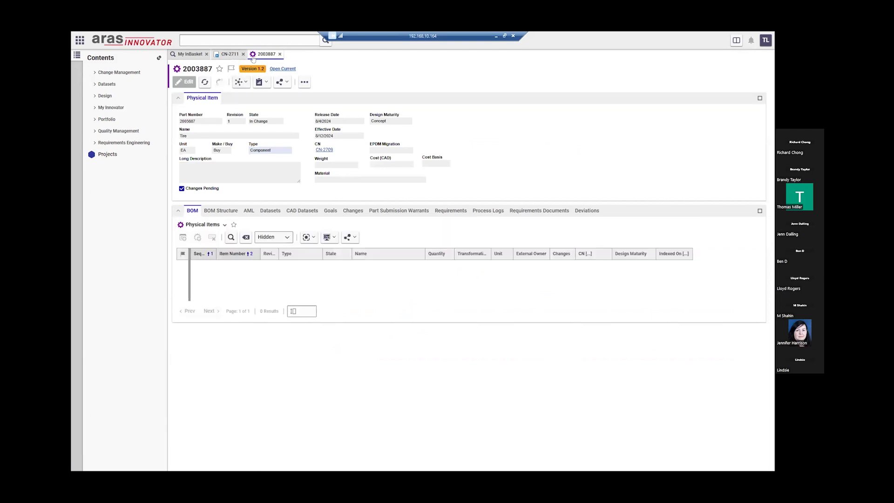
pyautogui.click(279, 54)
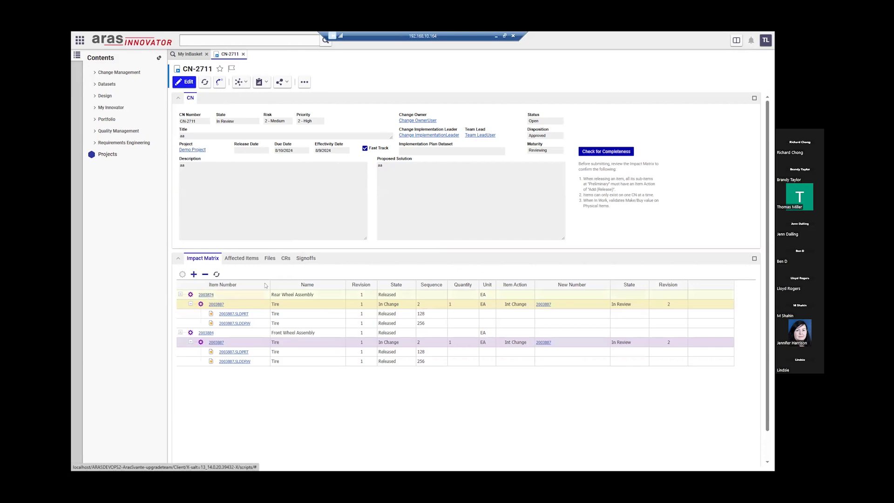
pyautogui.click(206, 294)
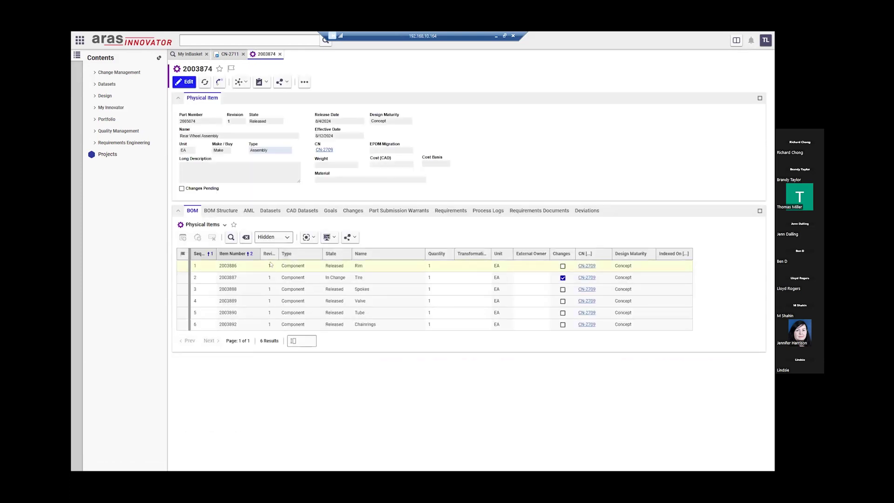
pyautogui.click(369, 313)
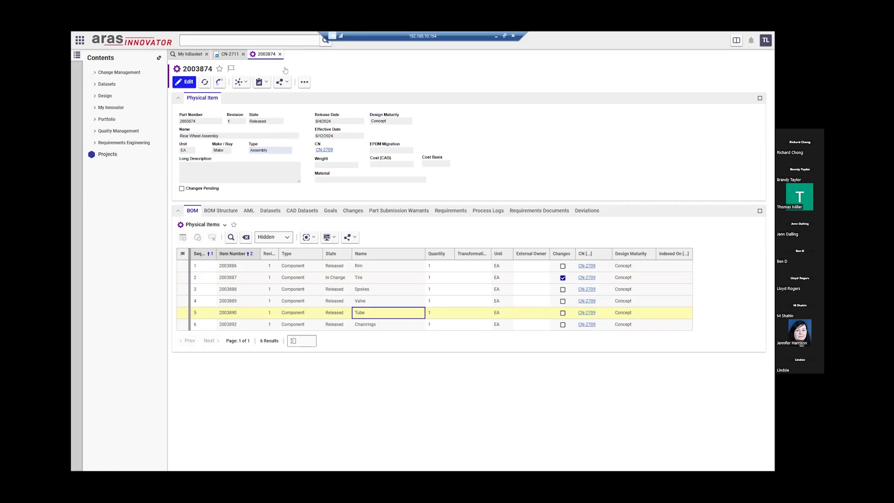
pyautogui.click(230, 54)
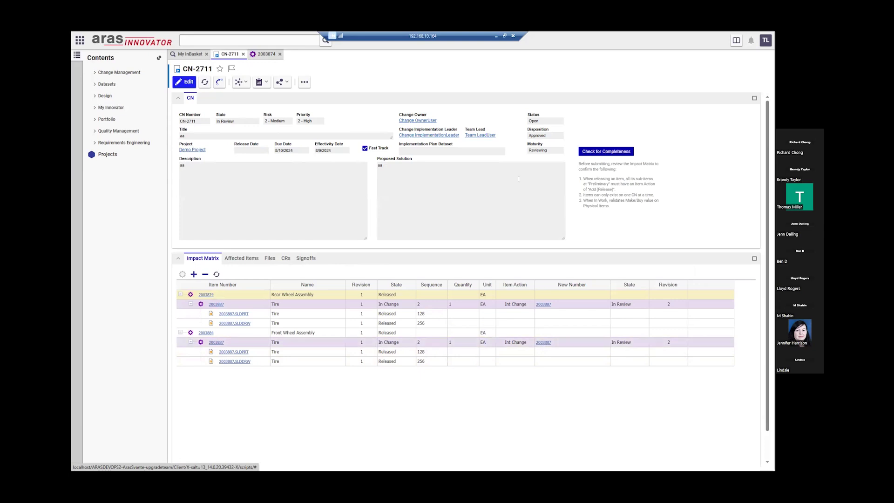
pyautogui.click(306, 258)
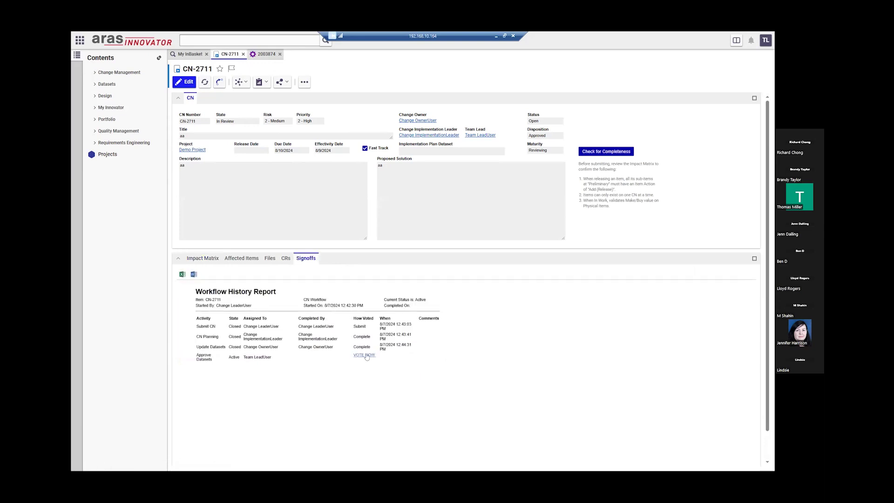
# - Vote Approve on CN-2711's final signoff to release it
pyautogui.click(365, 356)
pyautogui.click(404, 322)
pyautogui.click(396, 331)
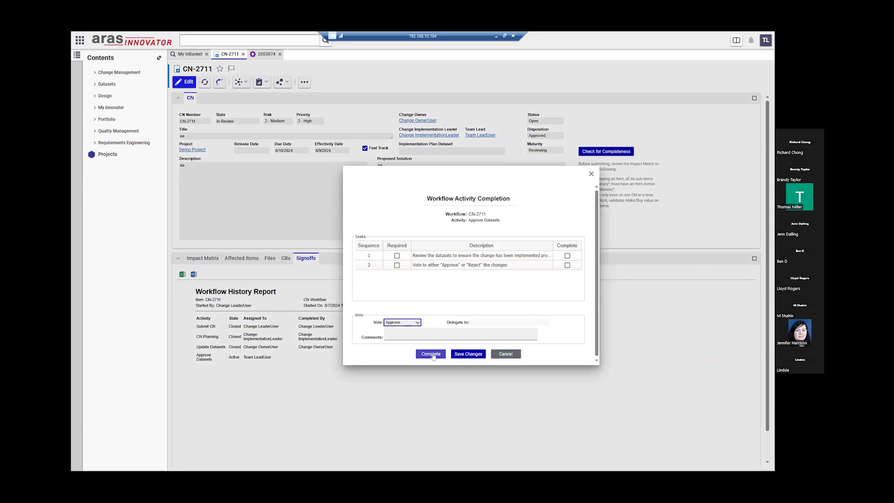
pyautogui.click(431, 355)
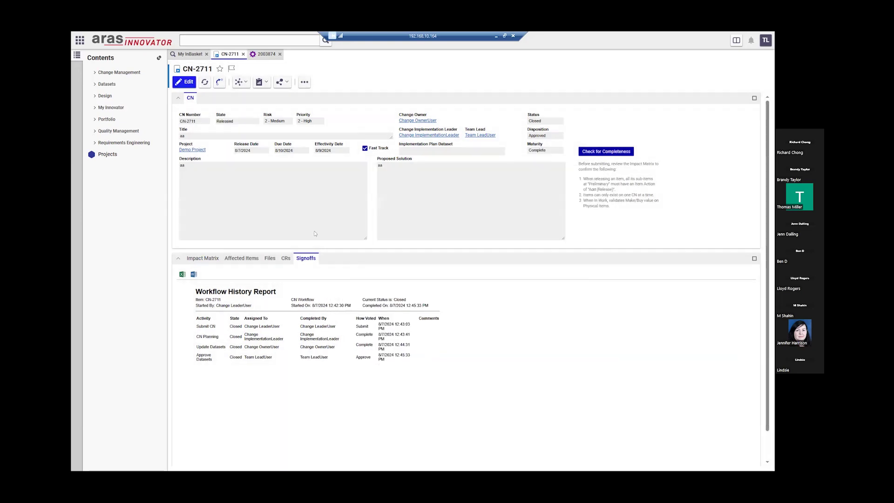
# - Check the Tire row's revision in Rear Wheel Assembly 2003874's BOM
pyautogui.click(264, 54)
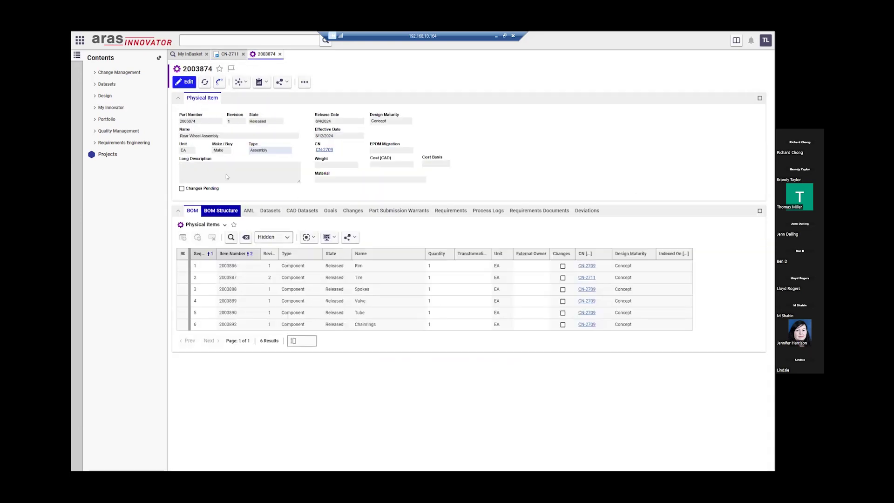
pyautogui.click(272, 278)
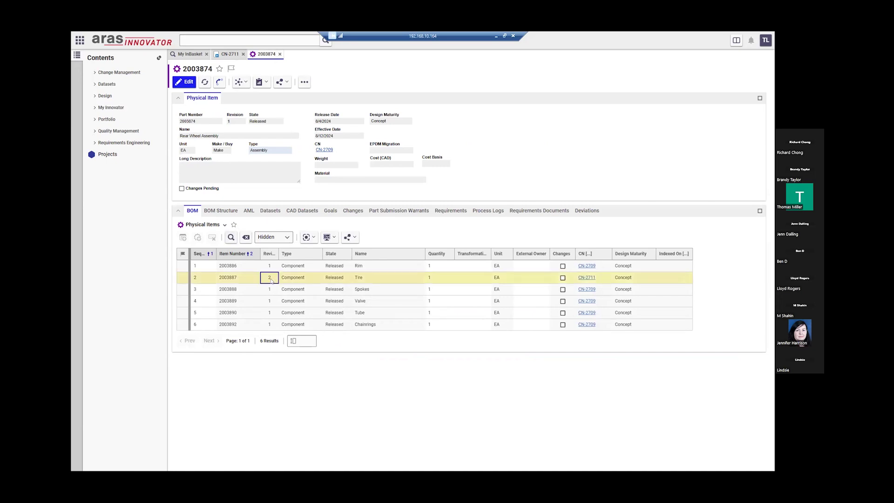
pyautogui.doubleClick(229, 121)
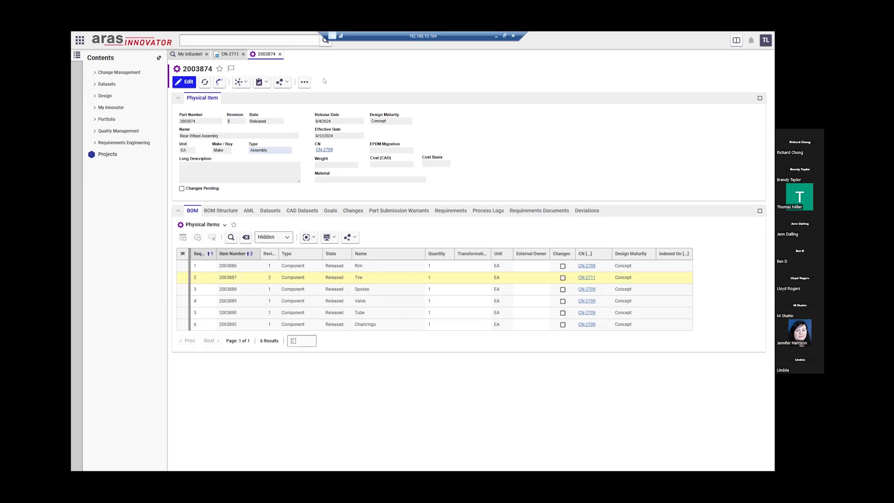
# - Close the 2003874, CN-2711 and InBasket tabs, expand Change Management, and bring up the IR actions
pyautogui.click(280, 54)
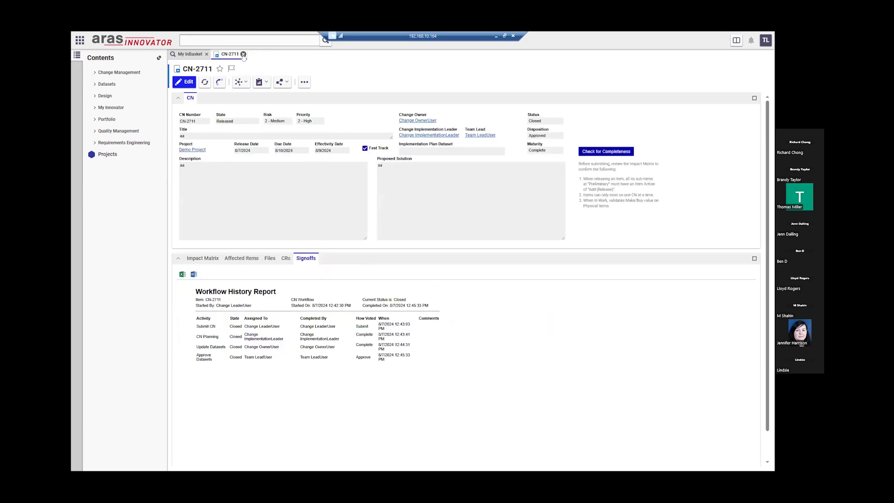
pyautogui.click(243, 54)
pyautogui.click(207, 54)
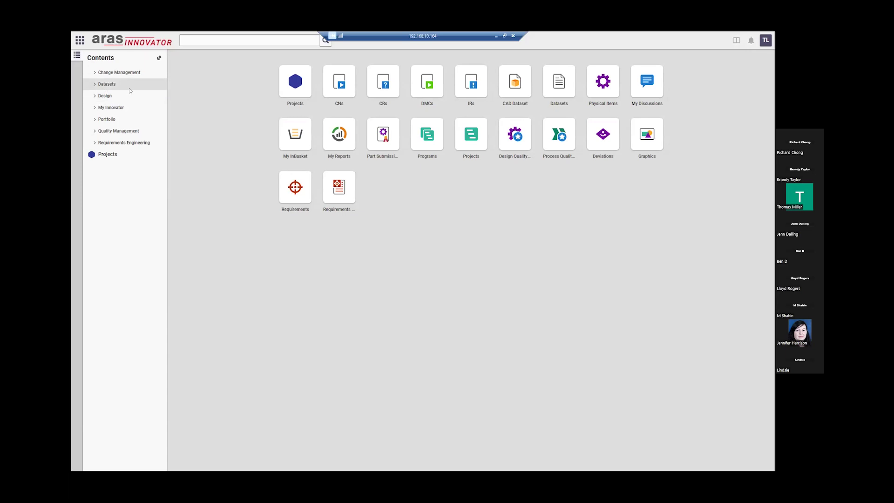
pyautogui.click(103, 72)
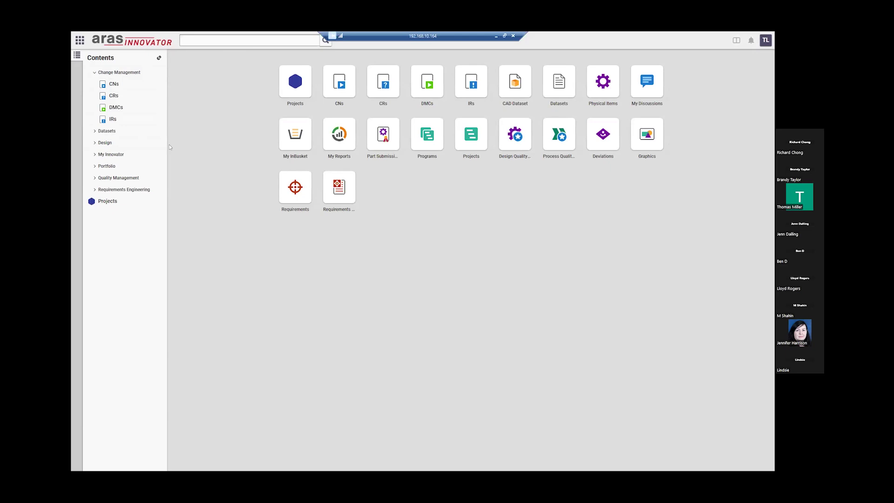
pyautogui.rightClick(118, 119)
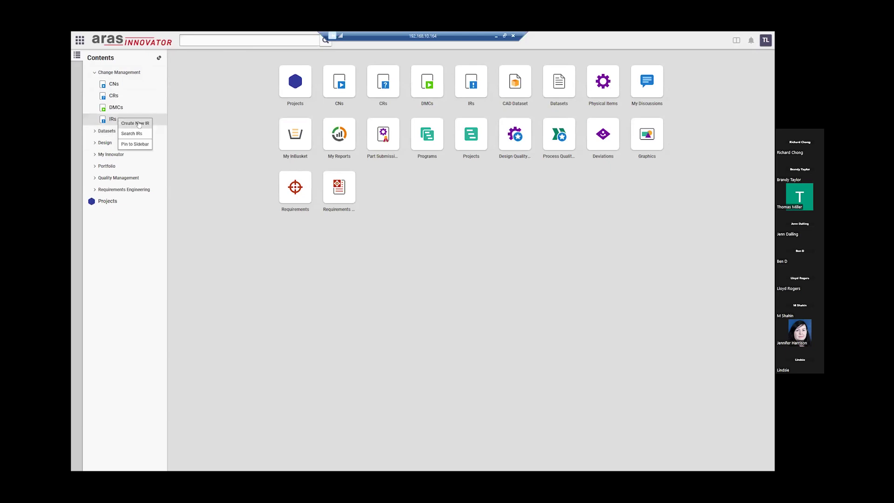
# - Create a new IR with Risk 2 - Medium, Priority 2 - High, Origin Internal and Reason Improve
pyautogui.click(135, 123)
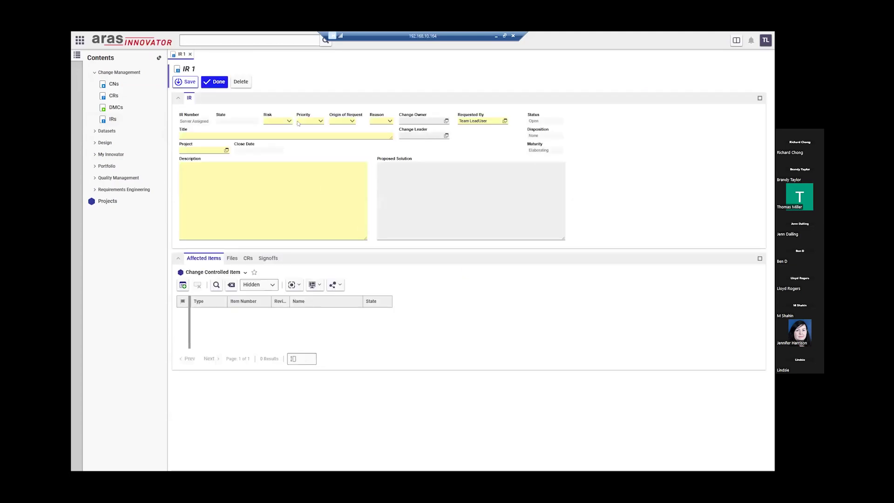
pyautogui.click(289, 121)
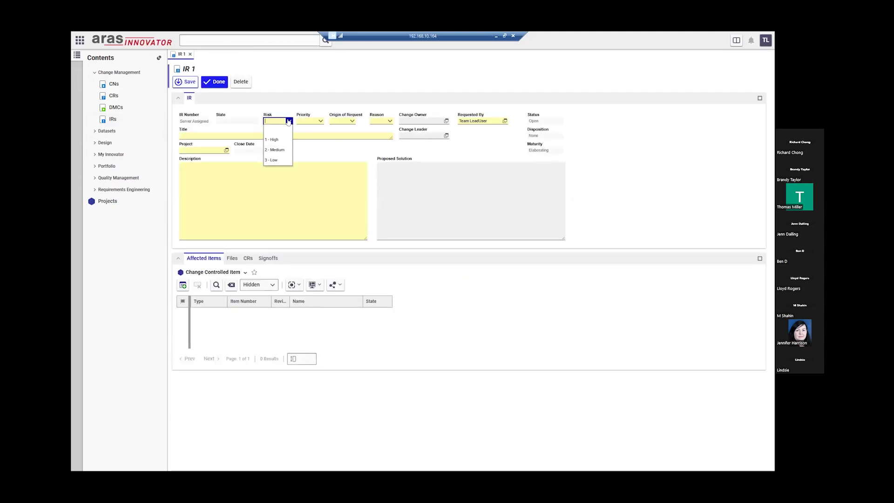
pyautogui.click(275, 149)
pyautogui.click(320, 121)
pyautogui.click(314, 151)
pyautogui.click(352, 121)
pyautogui.click(340, 139)
pyautogui.click(390, 121)
pyautogui.click(379, 160)
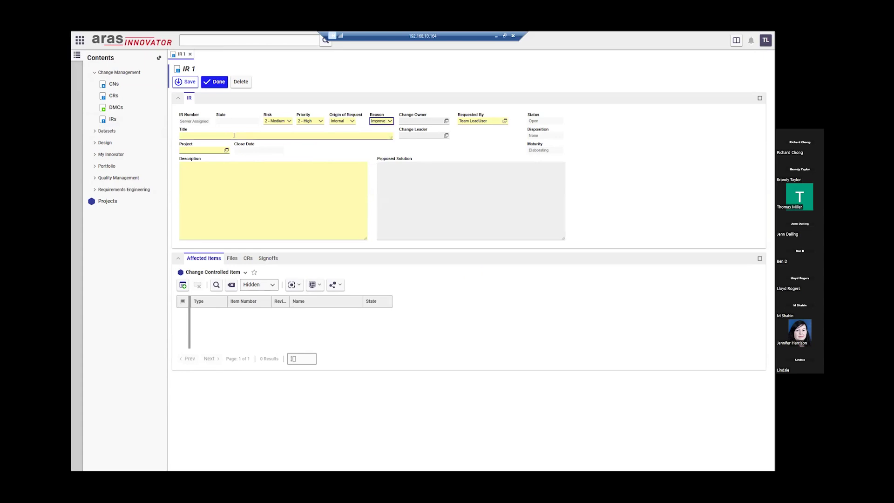
# - Enter the title 'I want to change the quality process plan', project Demo Project, description 'aaa' and proposed solution 'aa'
pyautogui.click(259, 137)
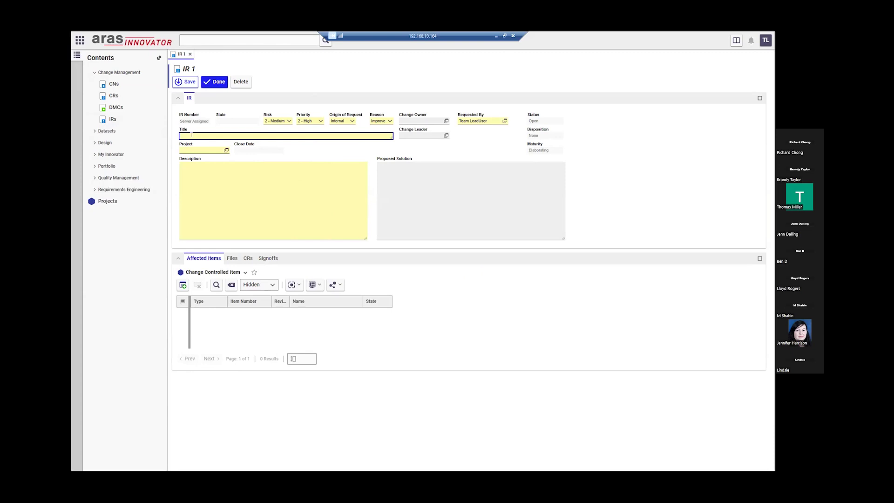
pyautogui.write('I want to change the qu')
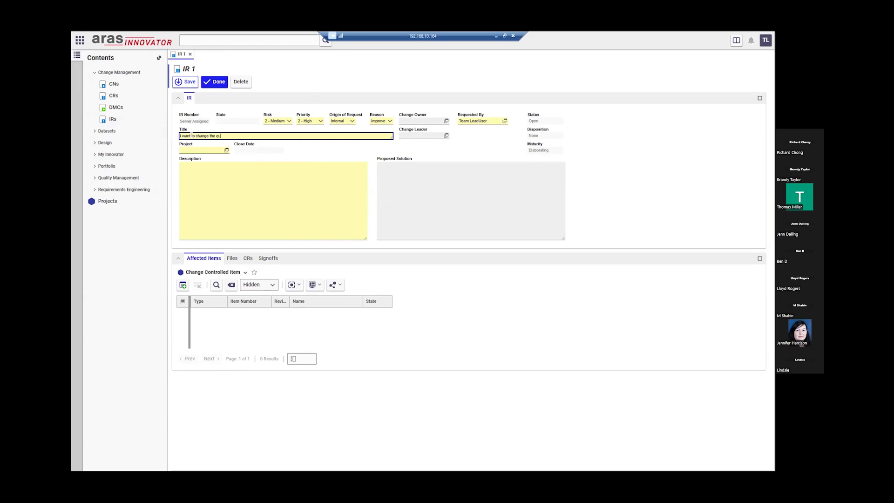
pyautogui.write('ality process plan')
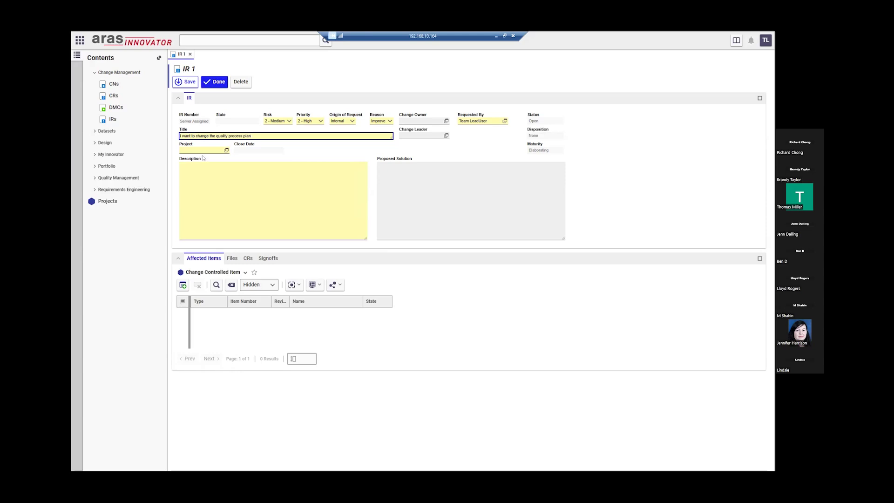
pyautogui.click(209, 149)
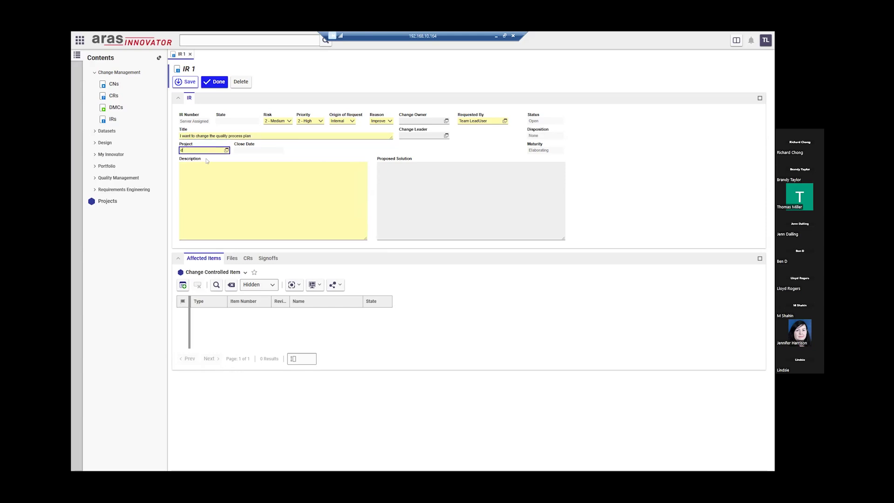
pyautogui.write('d')
pyautogui.click(192, 158)
pyautogui.click(228, 189)
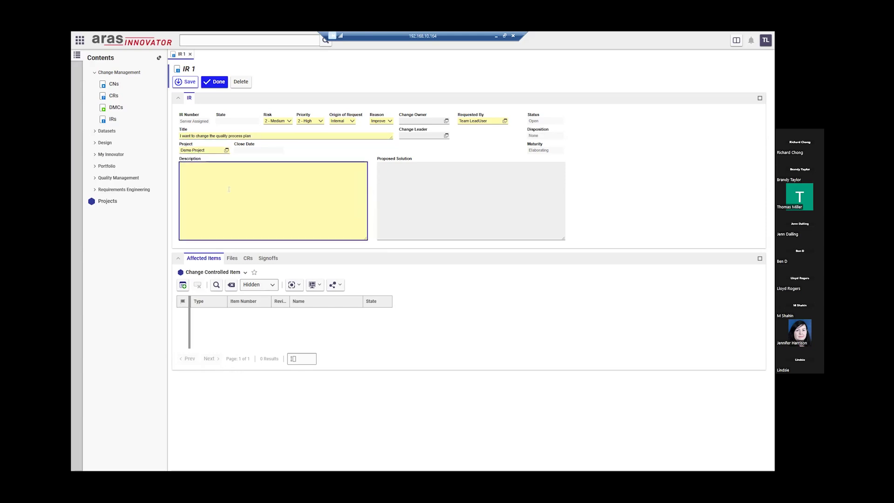
pyautogui.write('aaa')
pyautogui.press('Tab')
pyautogui.write('aa')
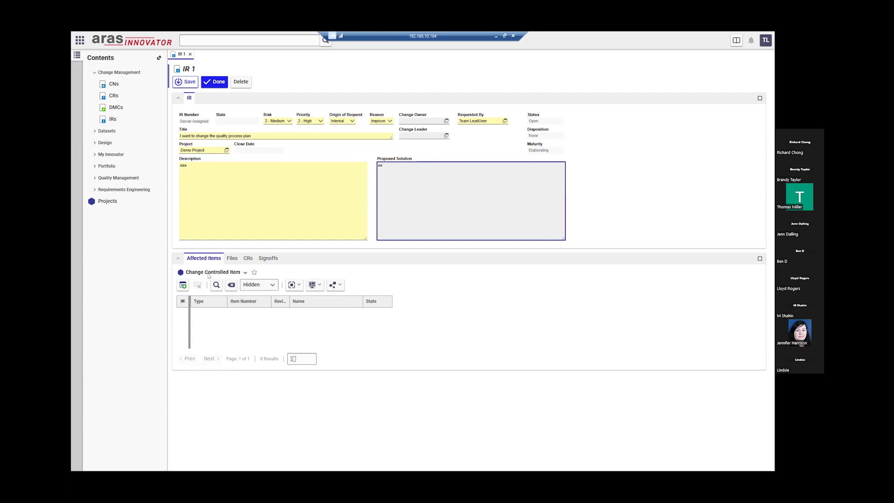
# - Save the IR, vote Submit to move it to In Verification, and open the account menu
pyautogui.click(216, 84)
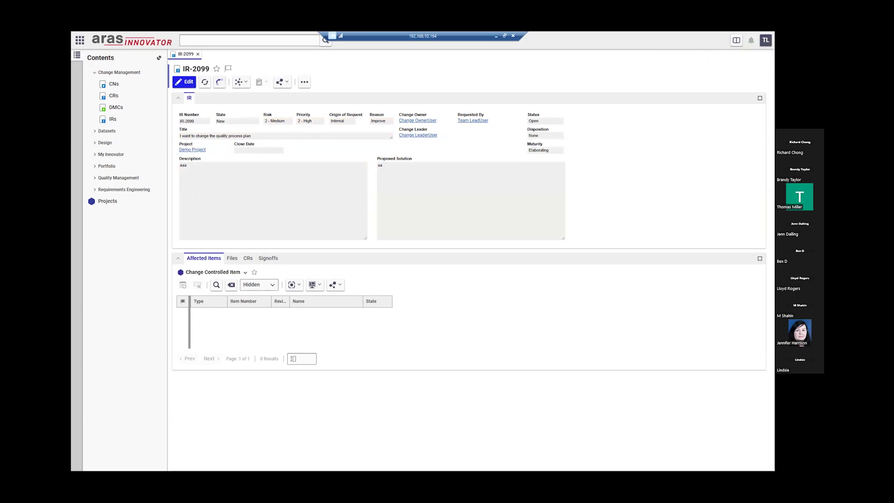
pyautogui.click(273, 263)
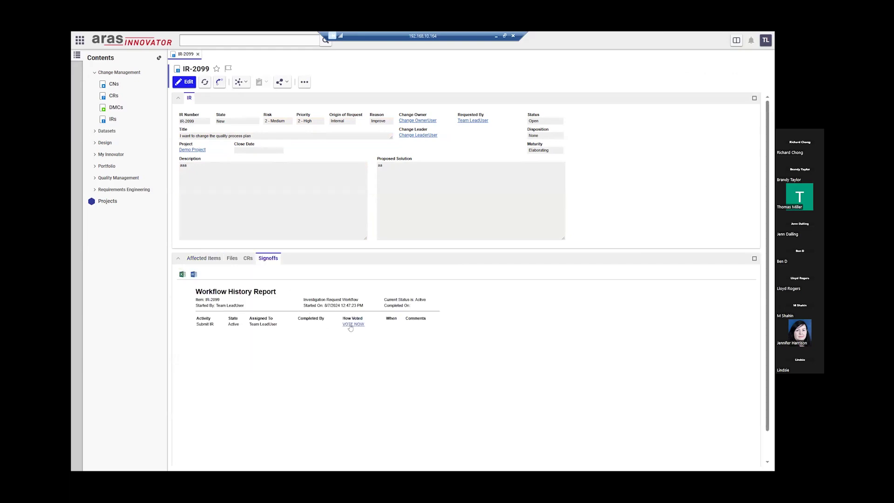
pyautogui.click(353, 324)
pyautogui.click(400, 322)
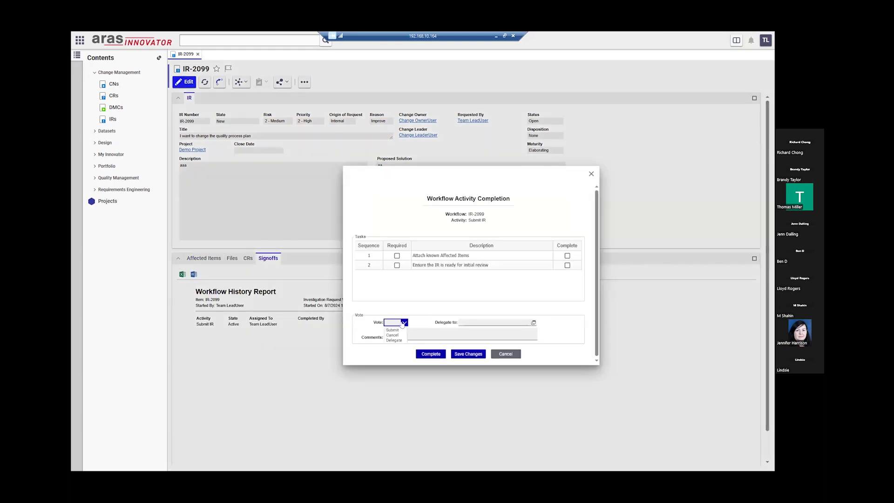
pyautogui.click(393, 329)
pyautogui.click(427, 355)
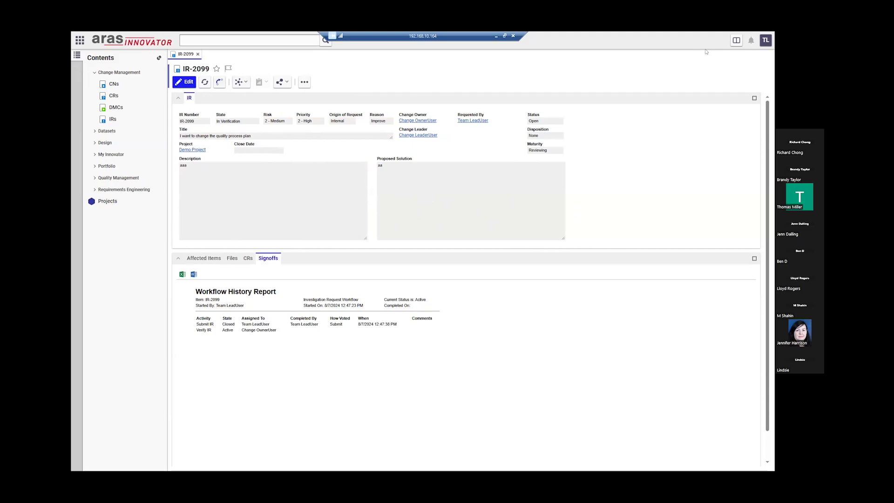
pyautogui.click(766, 40)
# - Log out, choose Login Again, and sign in with the change owner's username and password
pyautogui.click(747, 118)
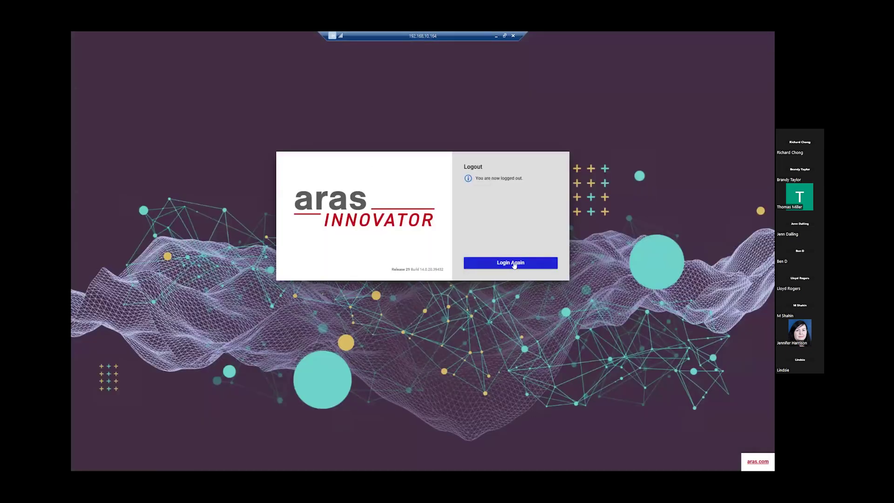
pyautogui.click(514, 265)
pyautogui.click(512, 207)
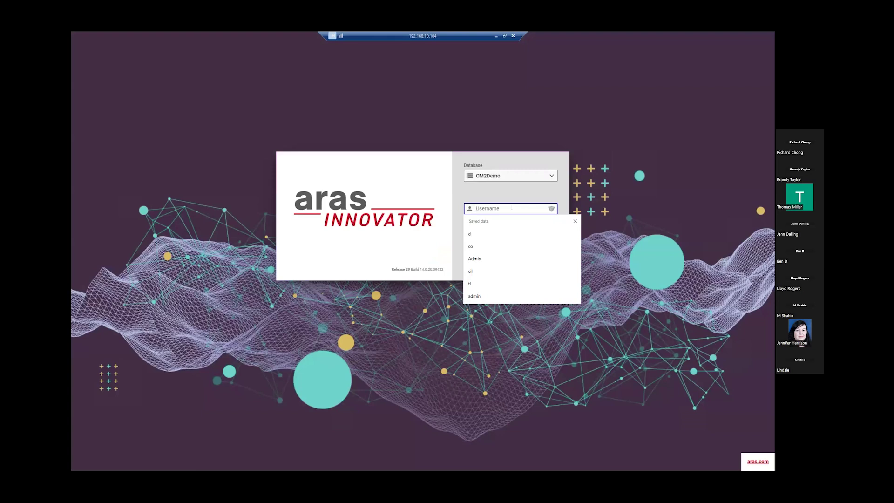
pyautogui.write('co')
pyautogui.press('Tab')
pyautogui.write('abc')
pyautogui.press('Return')
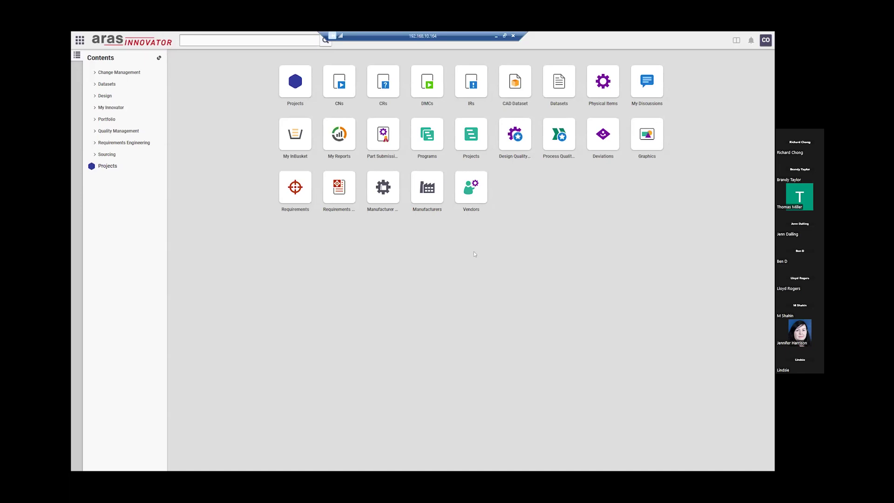
# - Open My InBasket and the IR-2099 work item listed there
pyautogui.click(285, 126)
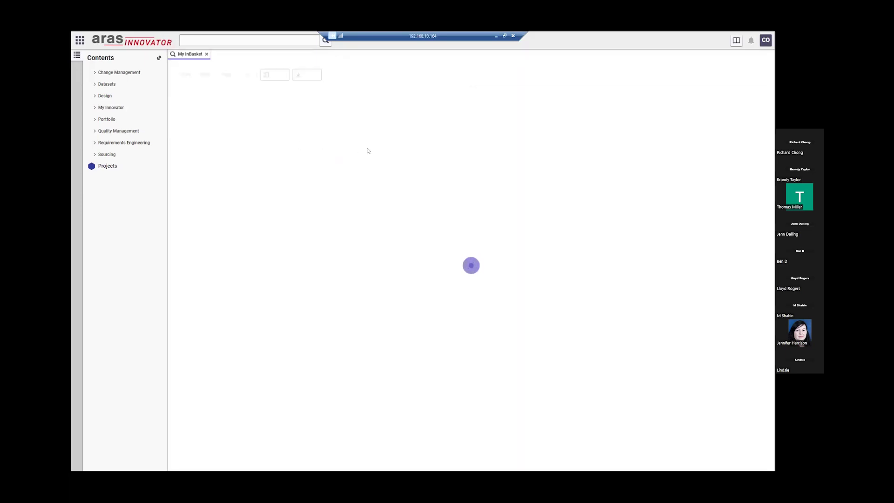
pyautogui.click(576, 123)
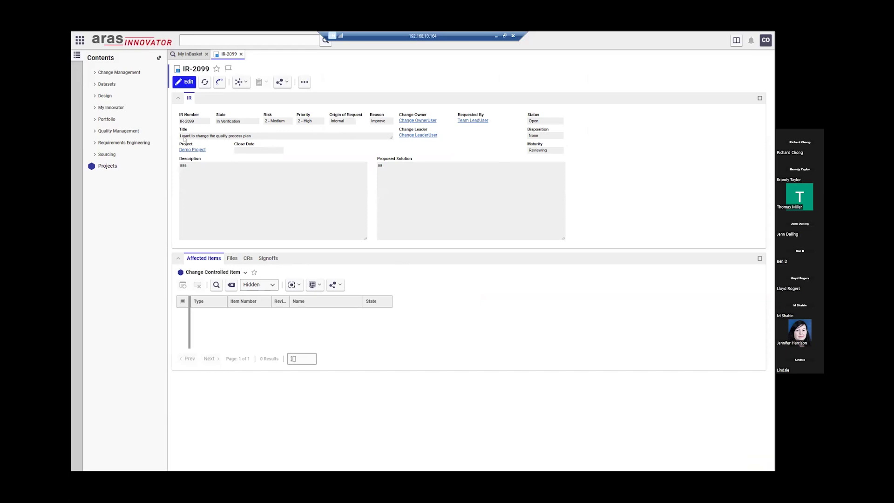
pyautogui.doubleClick(185, 138)
pyautogui.click(277, 203)
pyautogui.click(243, 86)
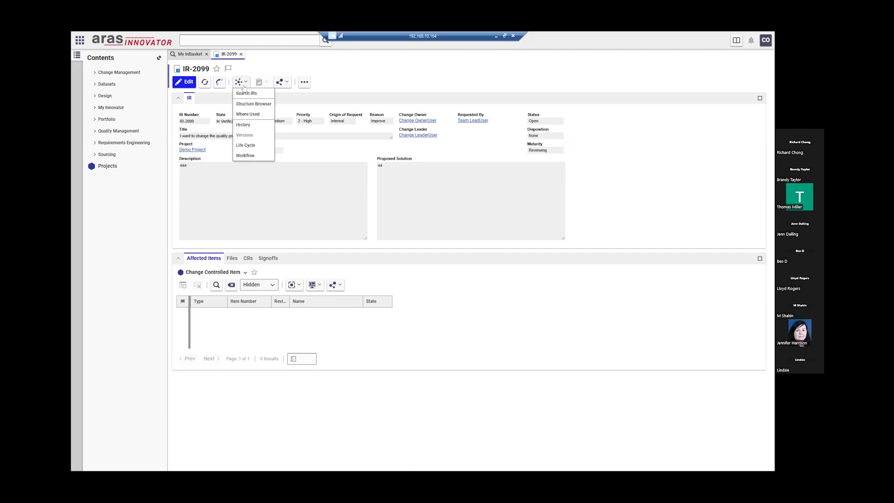
pyautogui.click(437, 139)
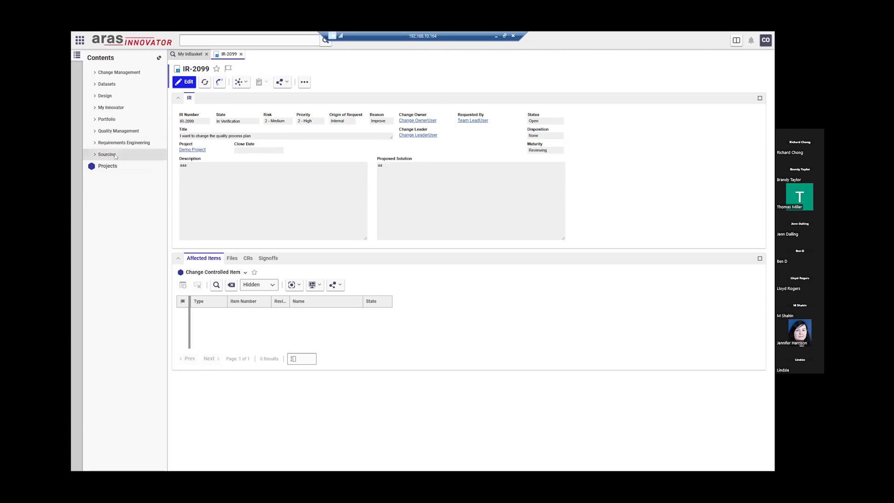
# - Search the projects and open Demo Project to review its team roles
pyautogui.click(134, 166)
pyautogui.click(118, 87)
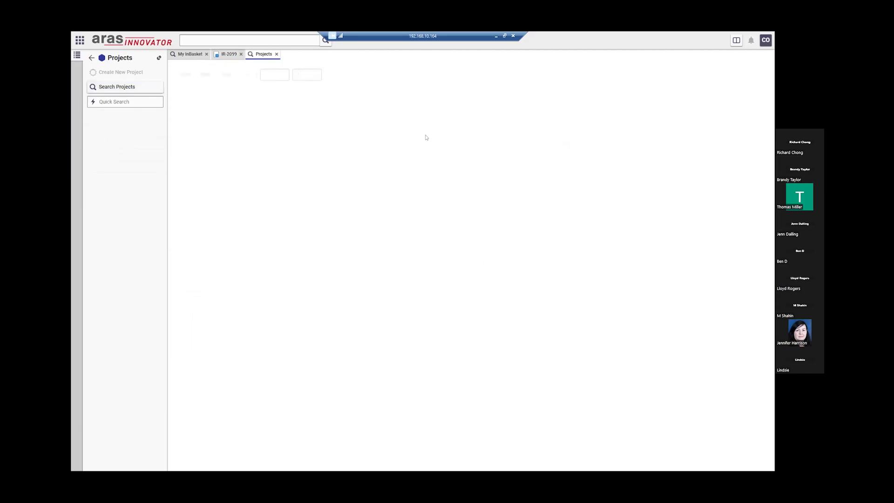
pyautogui.doubleClick(239, 122)
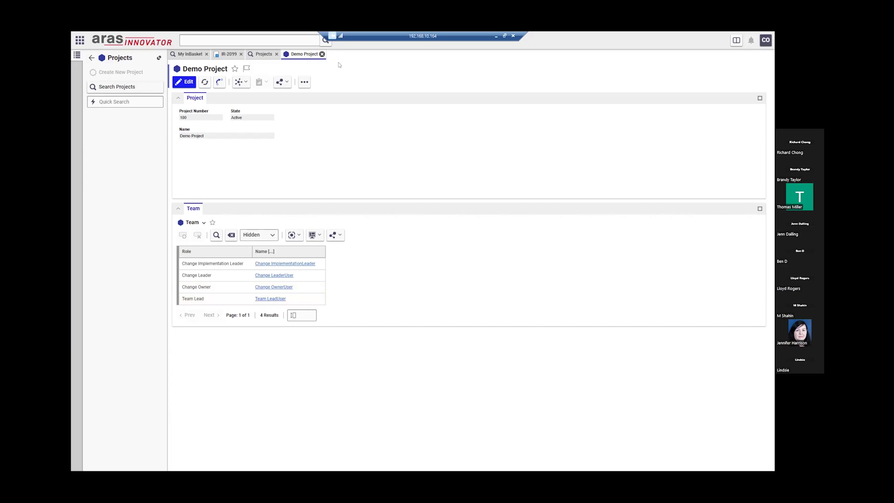
# - Close the Demo Project and project search tabs, then show IR-2099's related views list
pyautogui.click(322, 54)
pyautogui.click(276, 54)
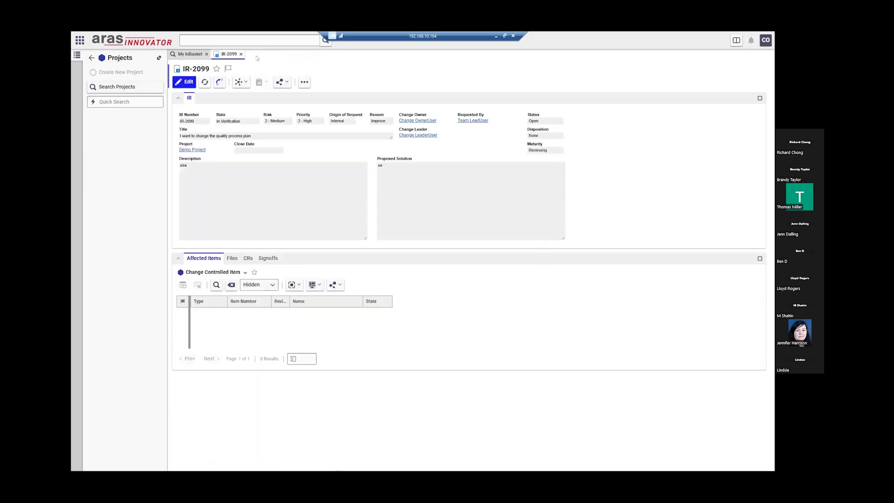
pyautogui.click(241, 82)
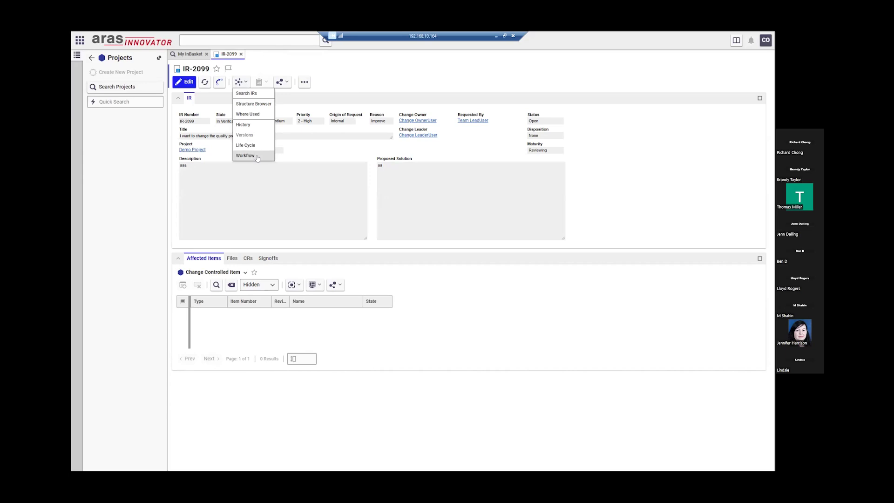
pyautogui.click(247, 156)
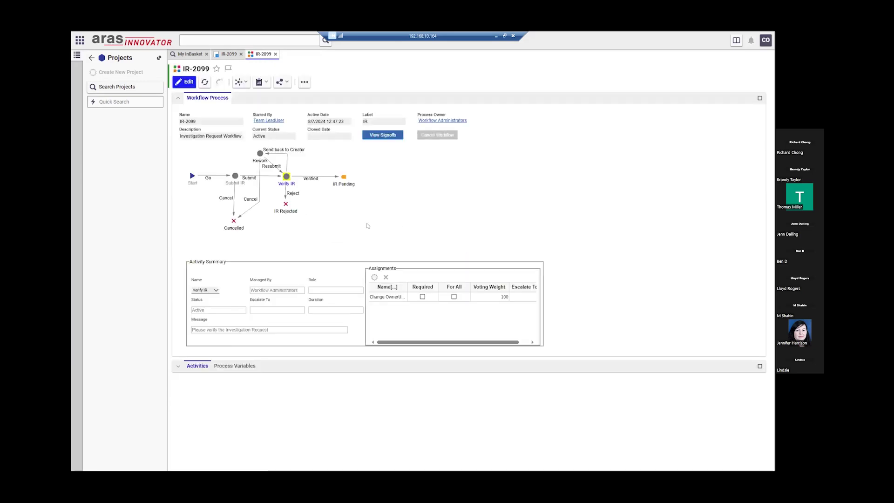
pyautogui.click(386, 298)
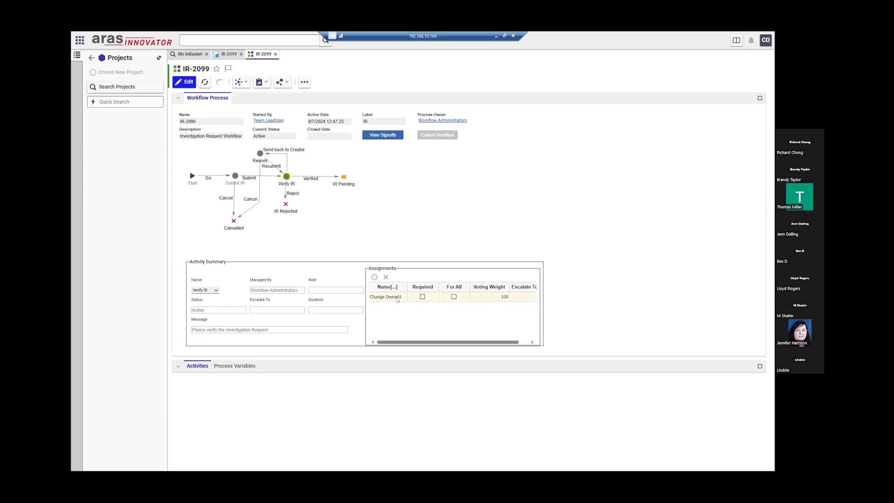
pyautogui.click(397, 298)
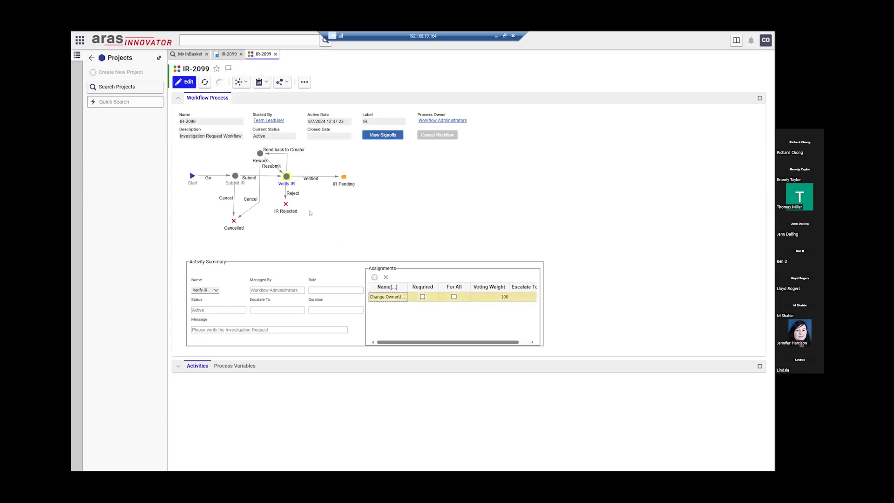
pyautogui.click(185, 82)
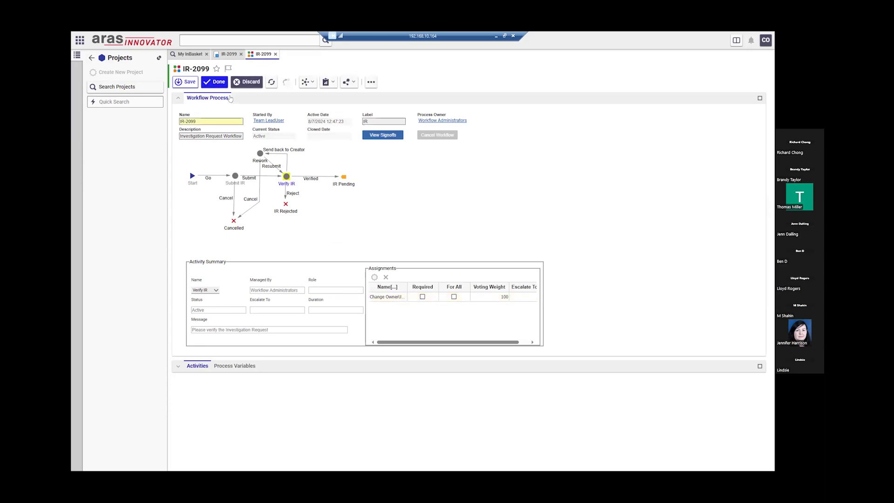
pyautogui.click(245, 82)
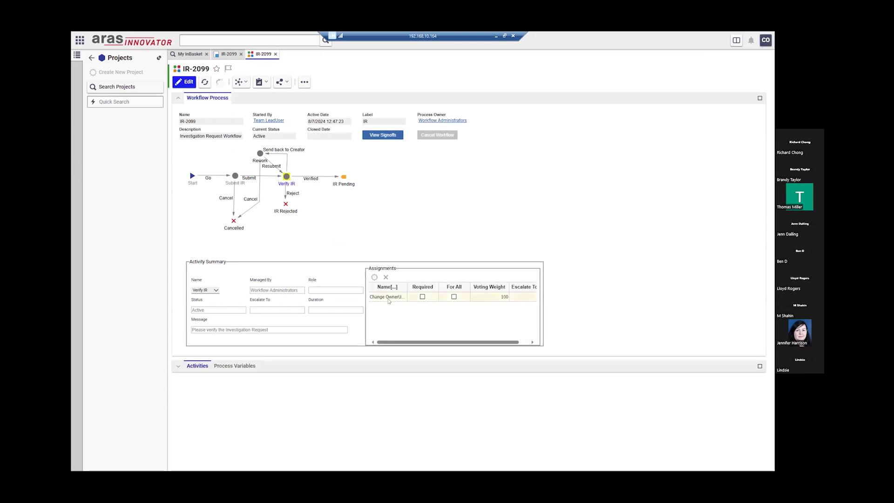
pyautogui.moveTo(304, 289); pyautogui.dragTo(251, 290)
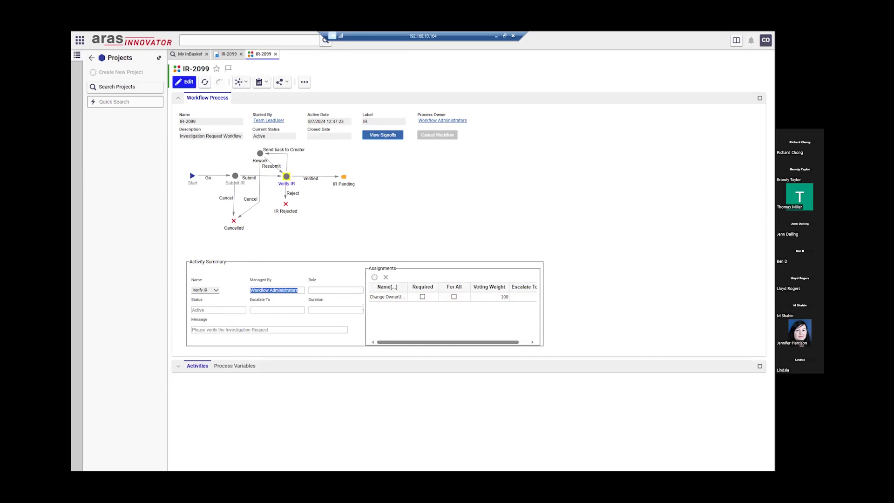
pyautogui.click(401, 299)
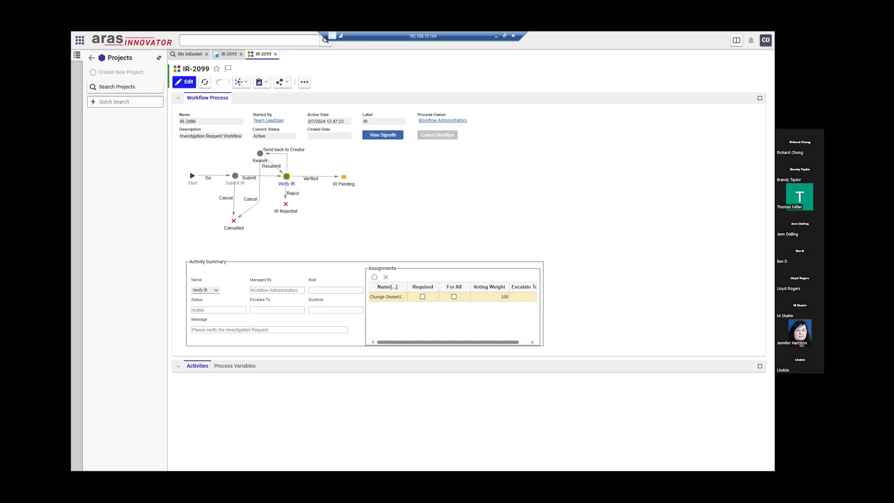
pyautogui.tripleClick(250, 289)
pyautogui.doubleClick(261, 290)
pyautogui.moveTo(302, 290); pyautogui.dragTo(250, 291)
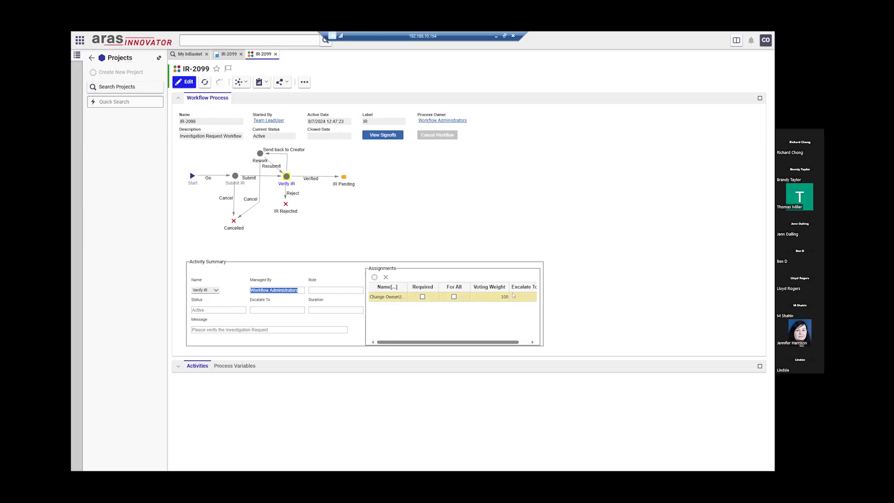
pyautogui.click(491, 296)
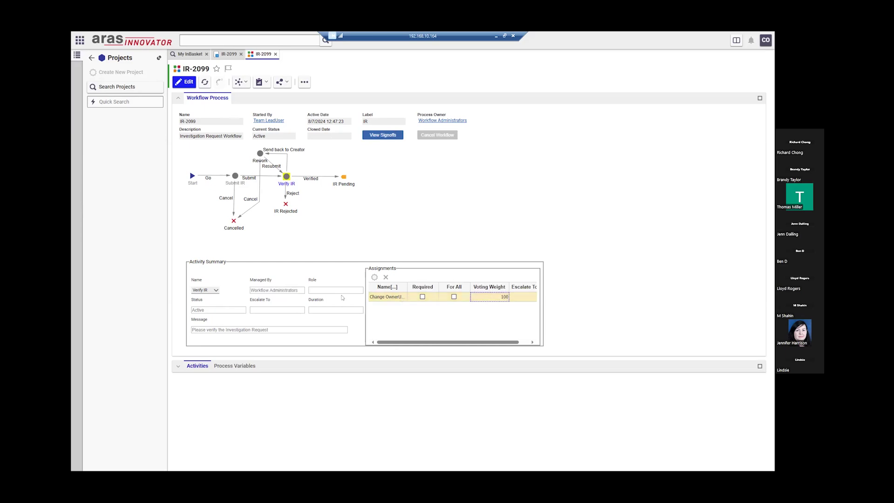
pyautogui.click(391, 298)
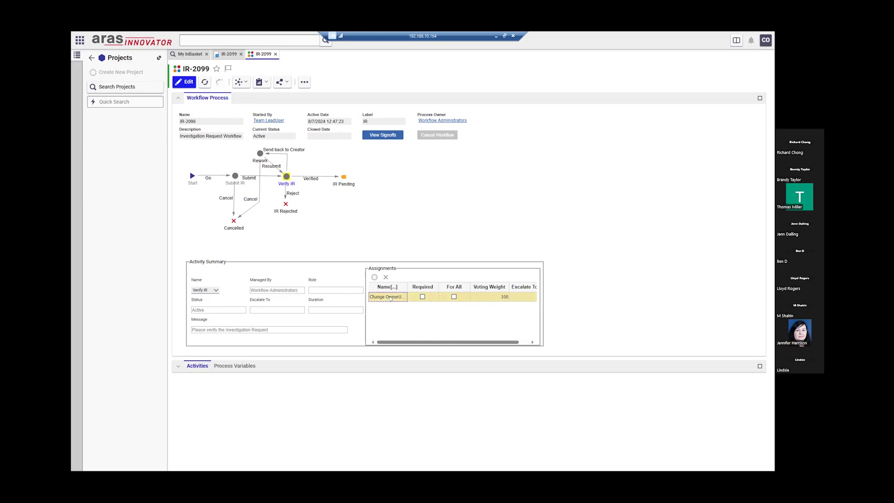
pyautogui.click(486, 299)
pyautogui.click(387, 300)
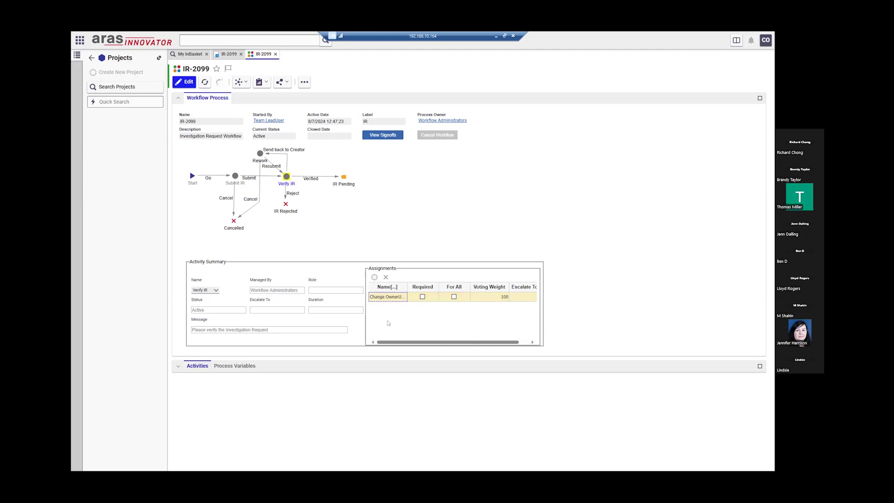
pyautogui.click(500, 298)
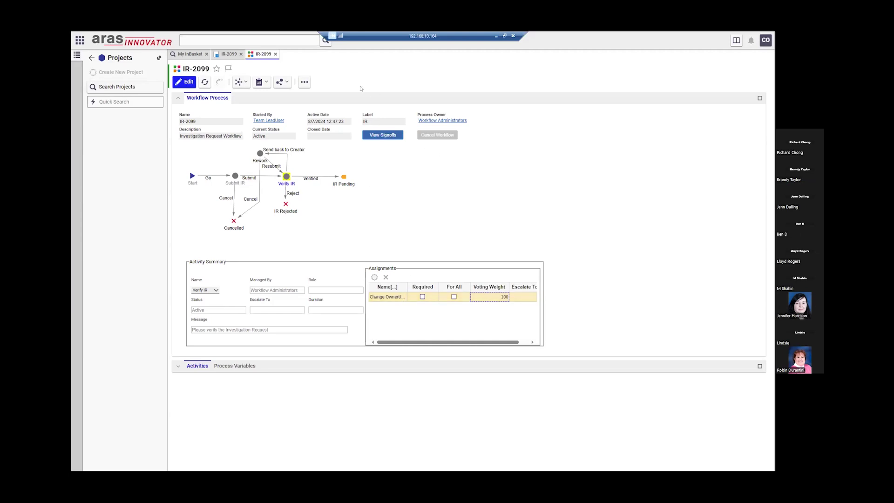
pyautogui.click(276, 54)
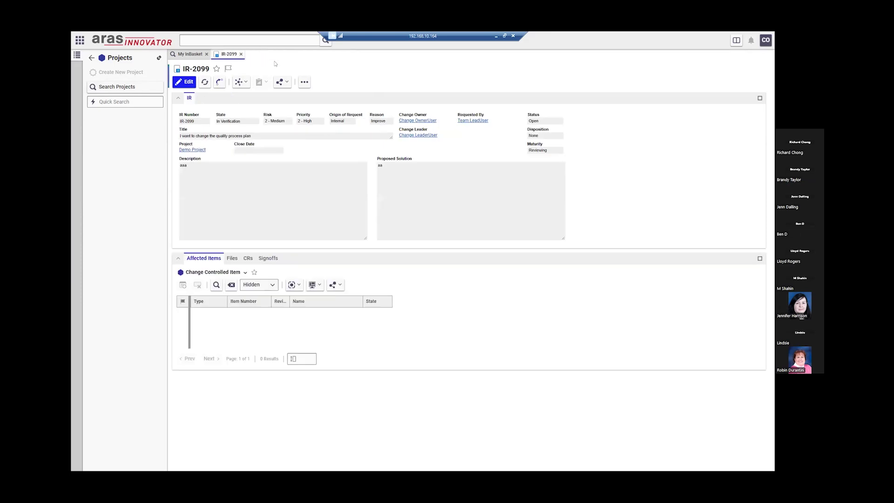